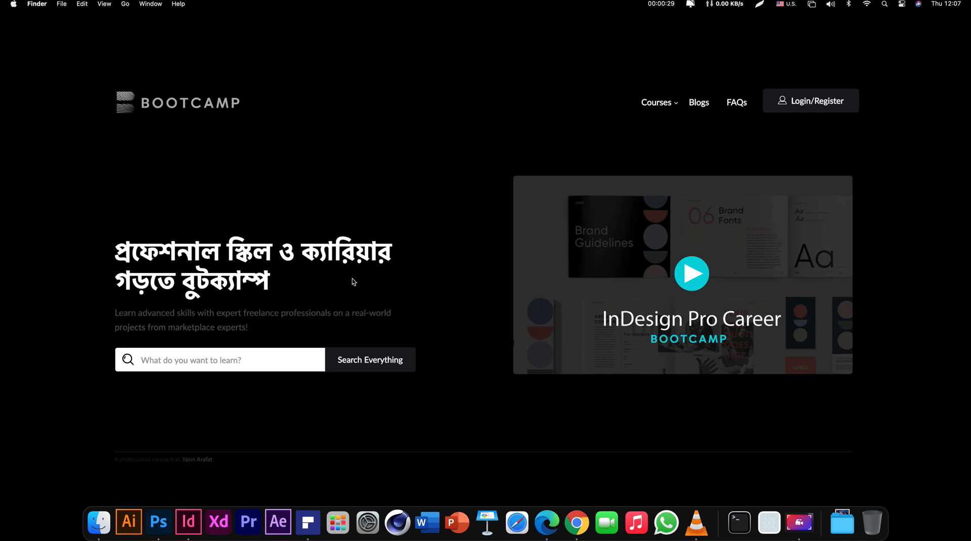
Bring up the white paper in InDesign and zoom in on page 1 in clean preview
{"action": "left_click", "coordinate": [188, 521]}
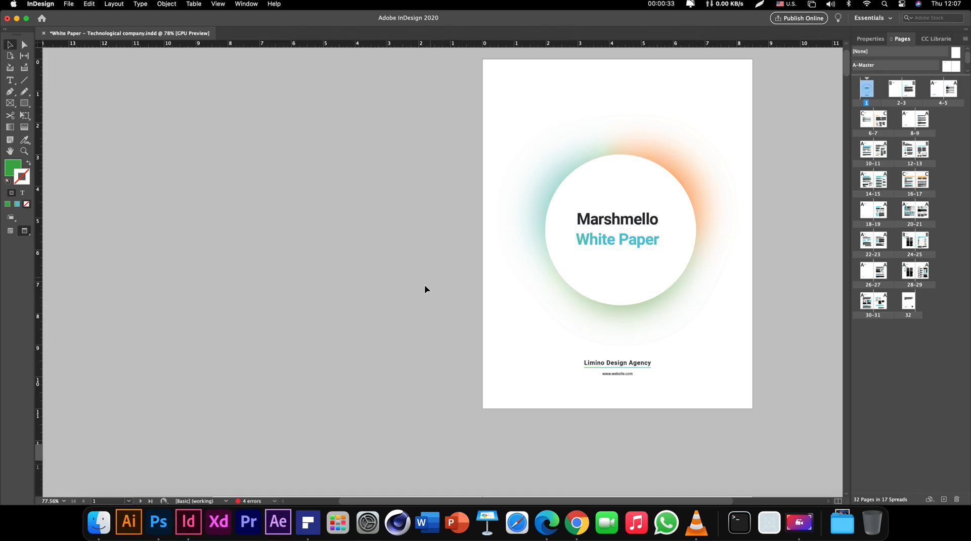
{"action": "key", "text": "w"}
{"action": "key", "text": "z"}
{"action": "left_click_drag", "start_coordinate": [554, 117], "coordinate": [555, 332]}
{"action": "key", "text": "w"}
{"action": "scroll", "coordinate": [511, 303], "scroll_direction": "up", "scroll_amount": 2}
{"action": "scroll", "coordinate": [511, 303], "scroll_direction": "right", "scroll_amount": 1}
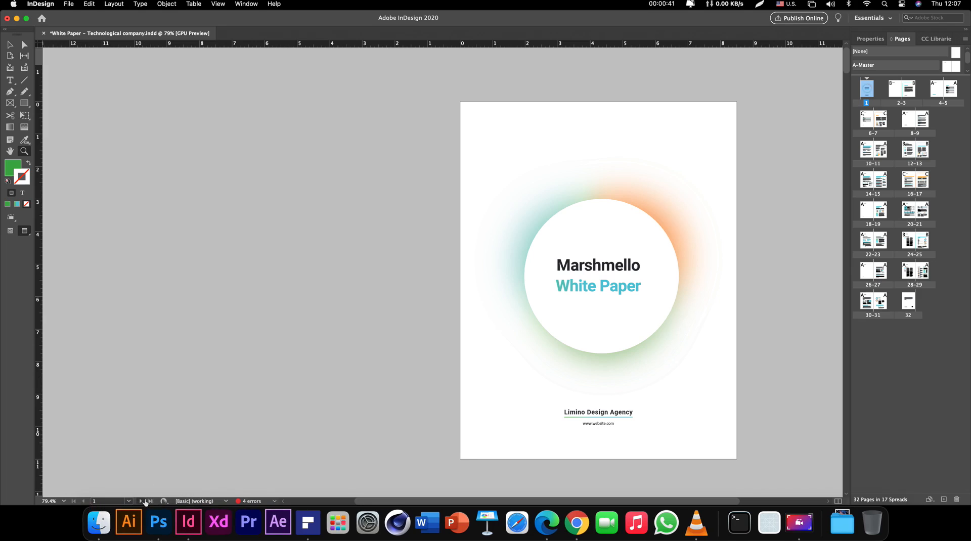
Page forward past the Content and Abstract spread and scroll on to spread 22–23
{"action": "left_click", "coordinate": [141, 501]}
{"action": "left_click", "coordinate": [141, 501]}
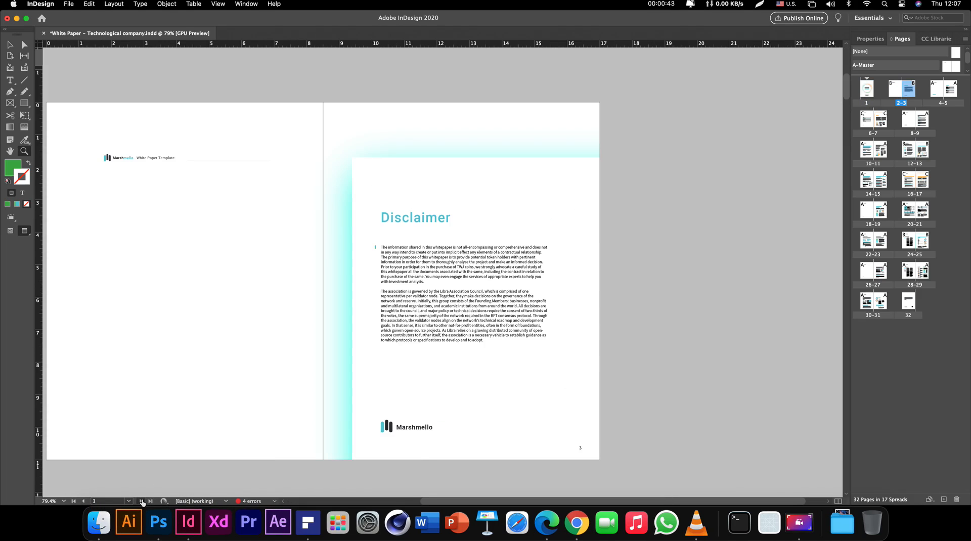
{"action": "left_click", "coordinate": [142, 501]}
{"action": "left_click", "coordinate": [142, 501]}
{"action": "left_click", "coordinate": [142, 501]}
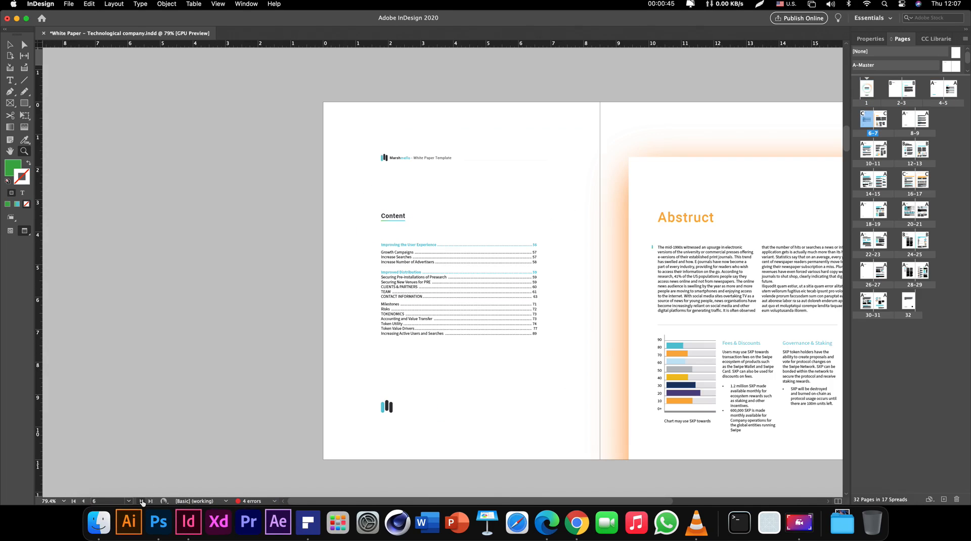
{"action": "scroll", "coordinate": [509, 209], "scroll_direction": "right", "scroll_amount": 5}
{"action": "scroll", "coordinate": [482, 274], "scroll_direction": "down", "scroll_amount": 6}
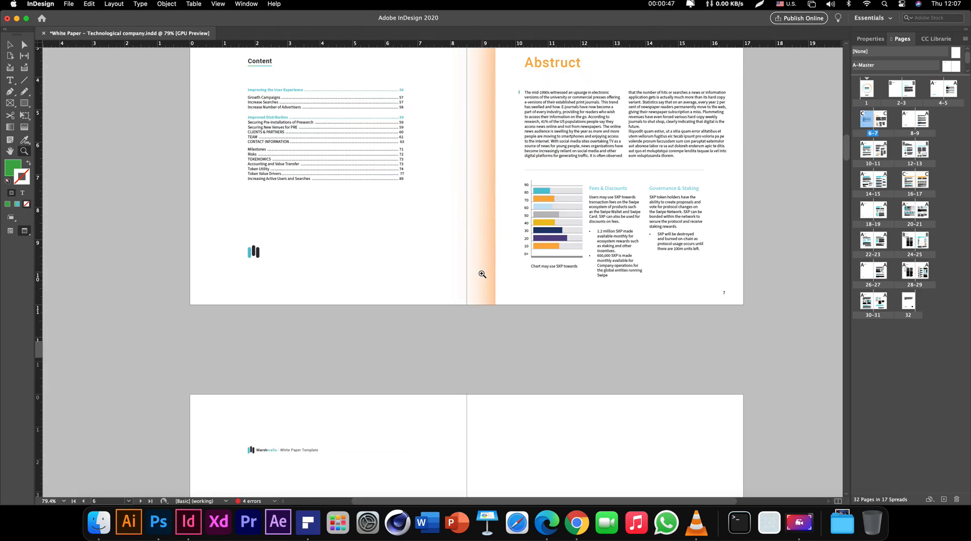
{"action": "scroll", "coordinate": [482, 274], "scroll_direction": "down", "scroll_amount": 15}
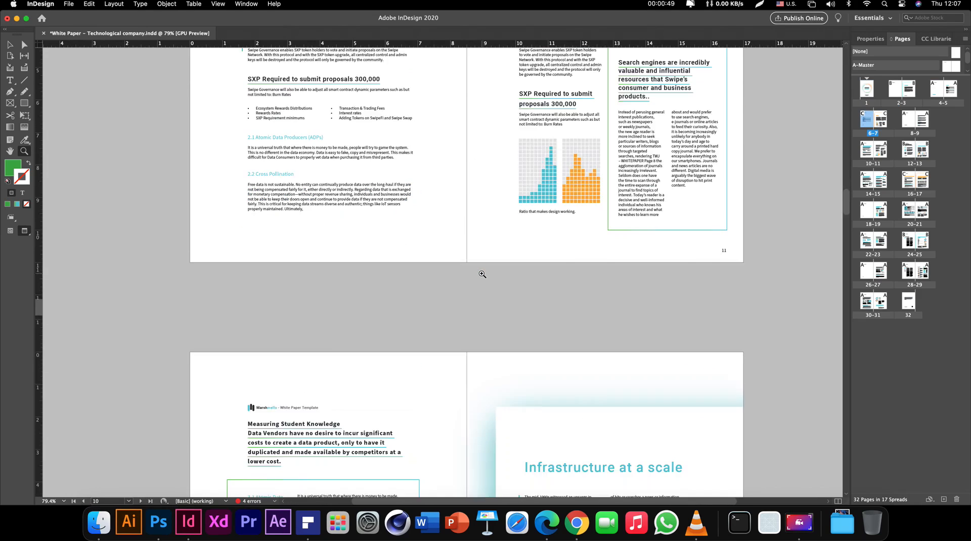
{"action": "scroll", "coordinate": [482, 274], "scroll_direction": "down", "scroll_amount": 7}
{"action": "scroll", "coordinate": [482, 274], "scroll_direction": "up", "scroll_amount": 3}
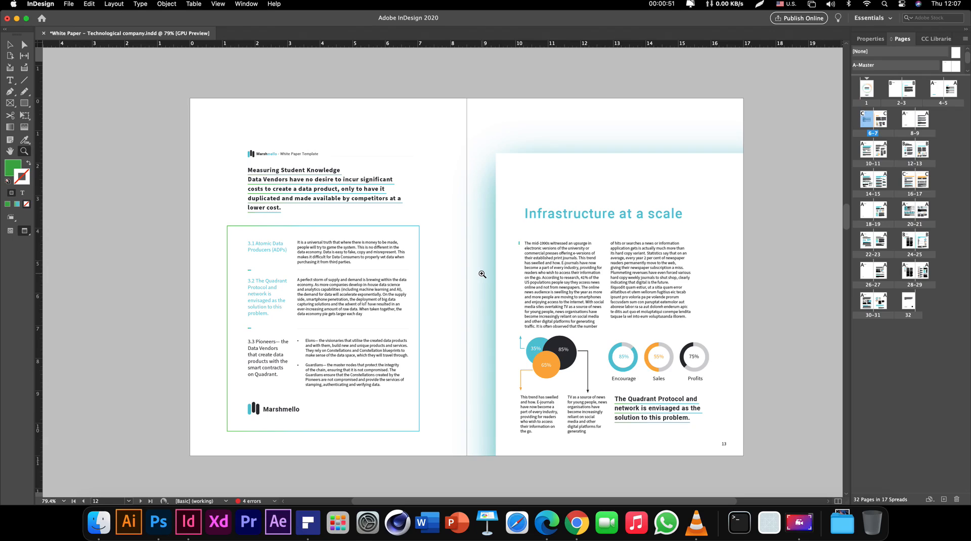
{"action": "scroll", "coordinate": [482, 274], "scroll_direction": "down", "scroll_amount": 7}
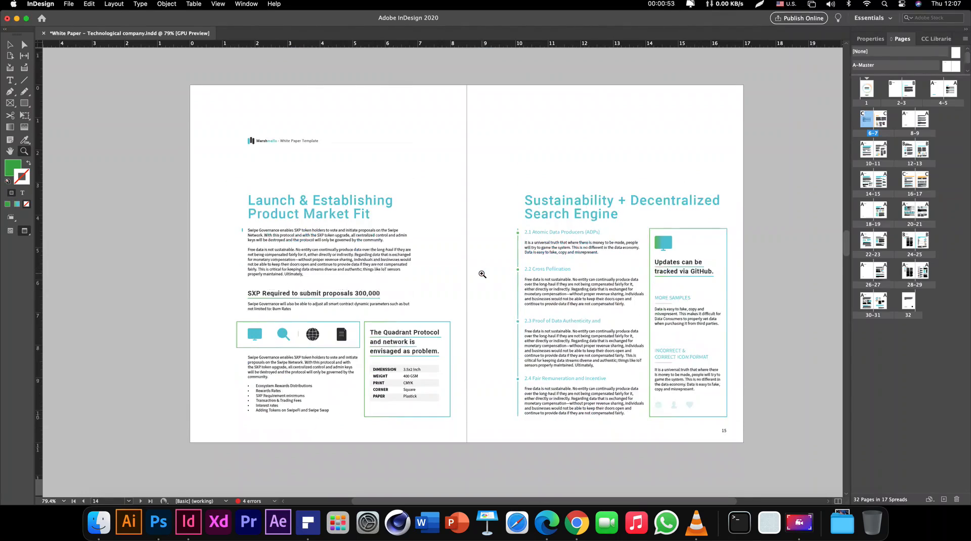
{"action": "scroll", "coordinate": [482, 274], "scroll_direction": "down", "scroll_amount": 7}
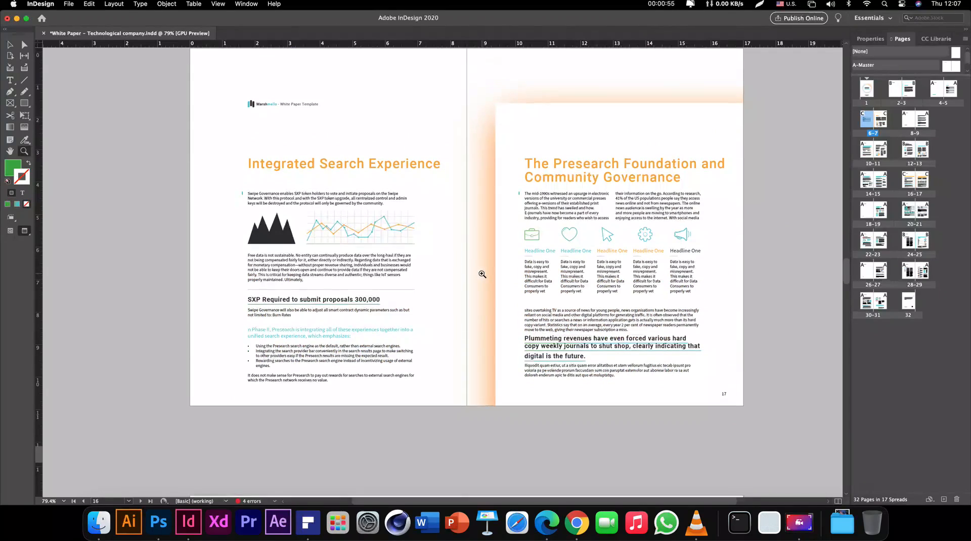
{"action": "scroll", "coordinate": [481, 274], "scroll_direction": "down", "scroll_amount": 7}
{"action": "scroll", "coordinate": [482, 274], "scroll_direction": "up", "scroll_amount": 1}
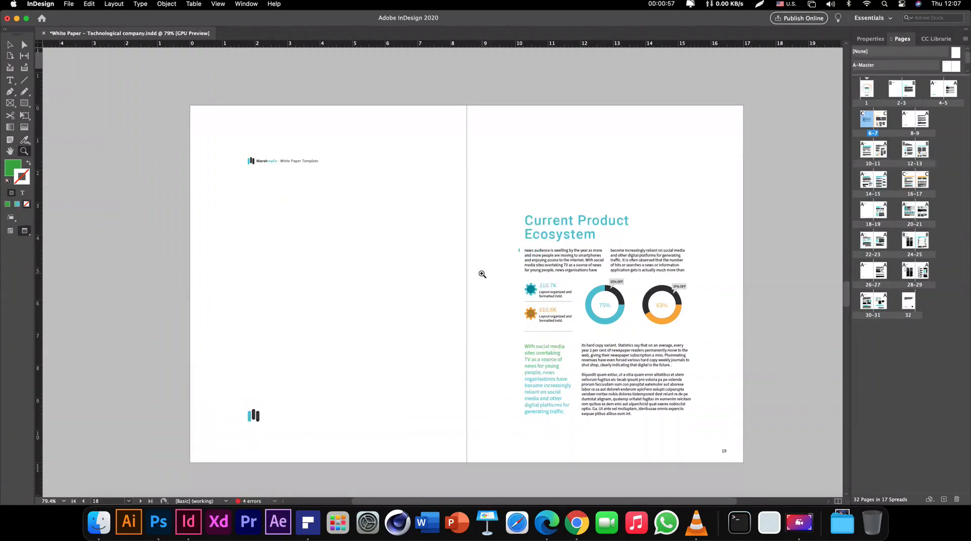
{"action": "key", "text": "v"}
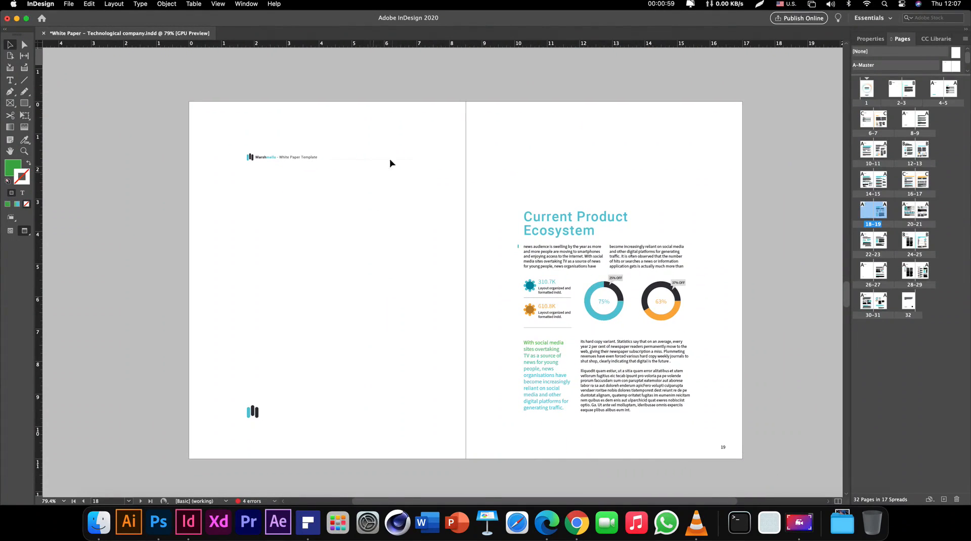
{"action": "left_click_drag", "start_coordinate": [403, 174], "coordinate": [366, 122]}
Scroll down through the spreads to the 26–27 Keyword Staking chart spread
{"action": "scroll", "coordinate": [366, 223], "scroll_direction": "down", "scroll_amount": 15}
{"action": "scroll", "coordinate": [366, 223], "scroll_direction": "down", "scroll_amount": 10}
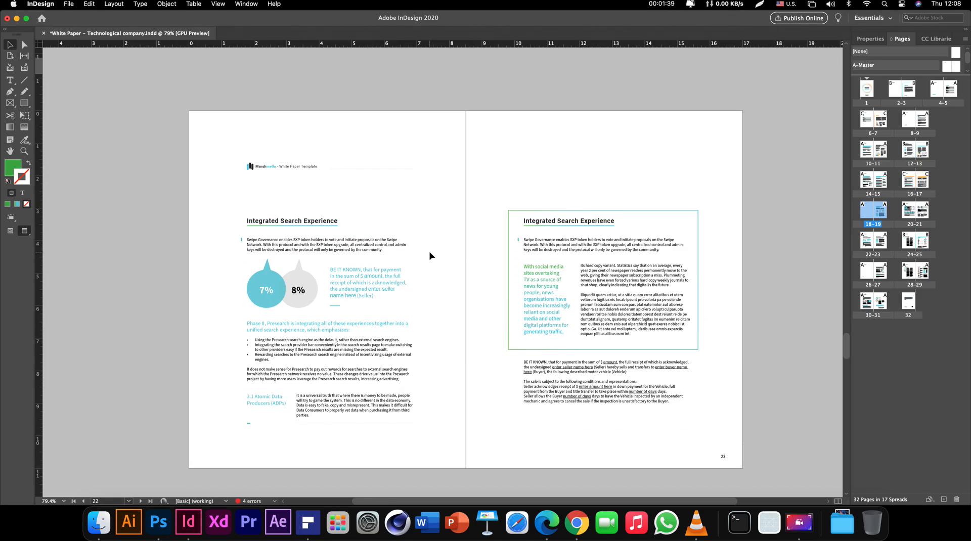
{"action": "scroll", "coordinate": [434, 271], "scroll_direction": "down", "scroll_amount": 10}
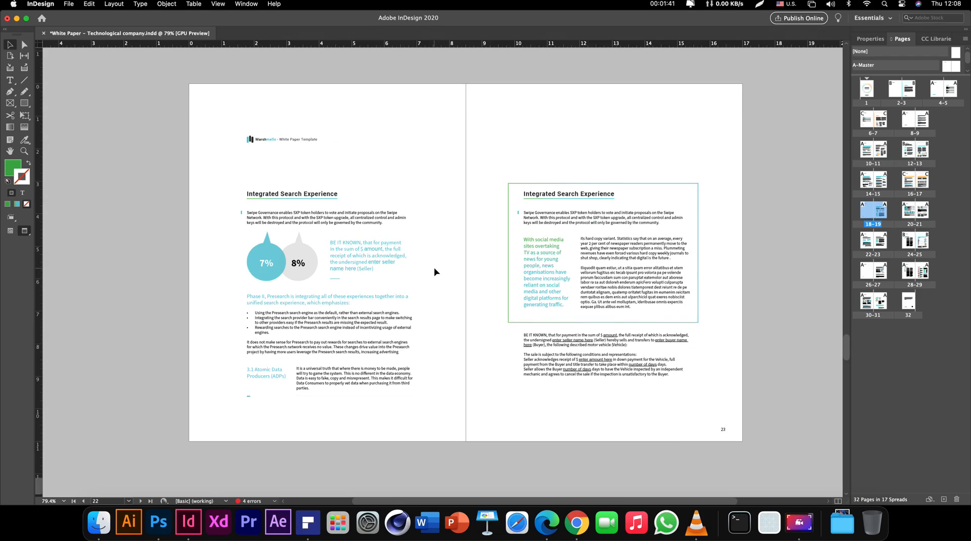
{"action": "scroll", "coordinate": [435, 272], "scroll_direction": "down", "scroll_amount": 1}
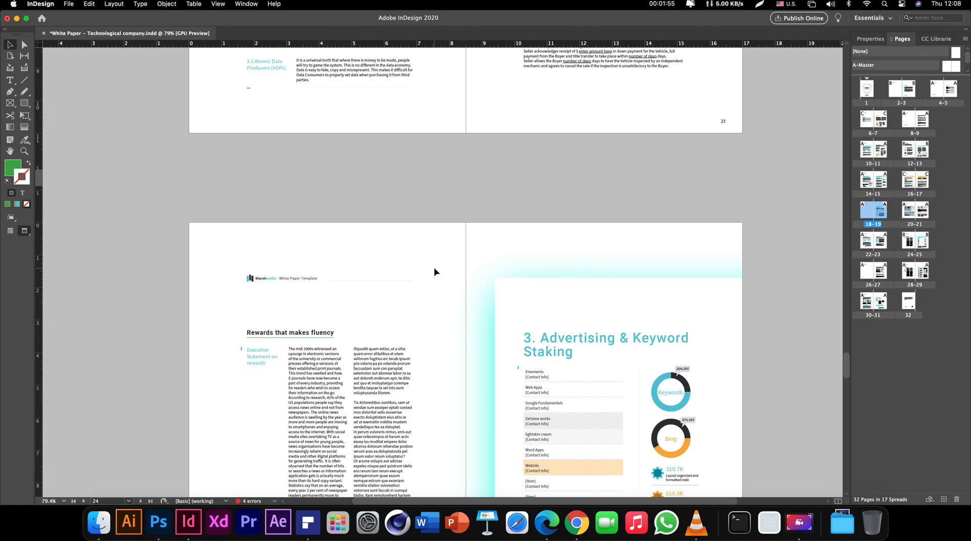
{"action": "scroll", "coordinate": [436, 273], "scroll_direction": "down", "scroll_amount": 5}
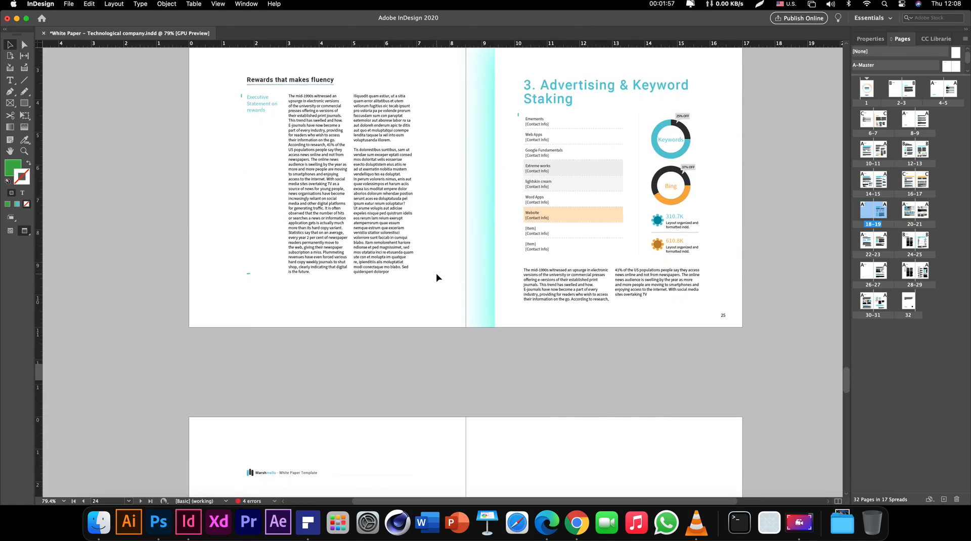
{"action": "scroll", "coordinate": [437, 277], "scroll_direction": "down", "scroll_amount": 6}
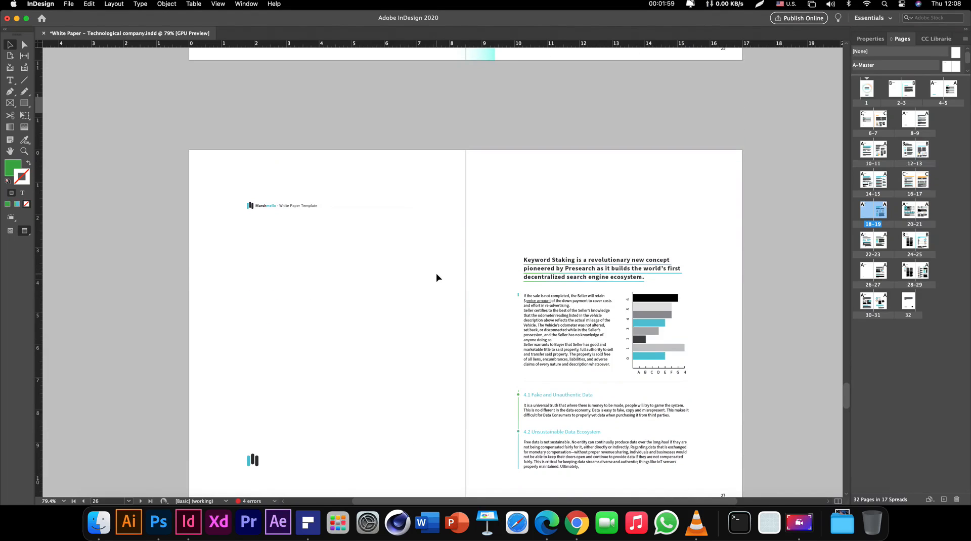
{"action": "scroll", "coordinate": [438, 277], "scroll_direction": "down", "scroll_amount": 1}
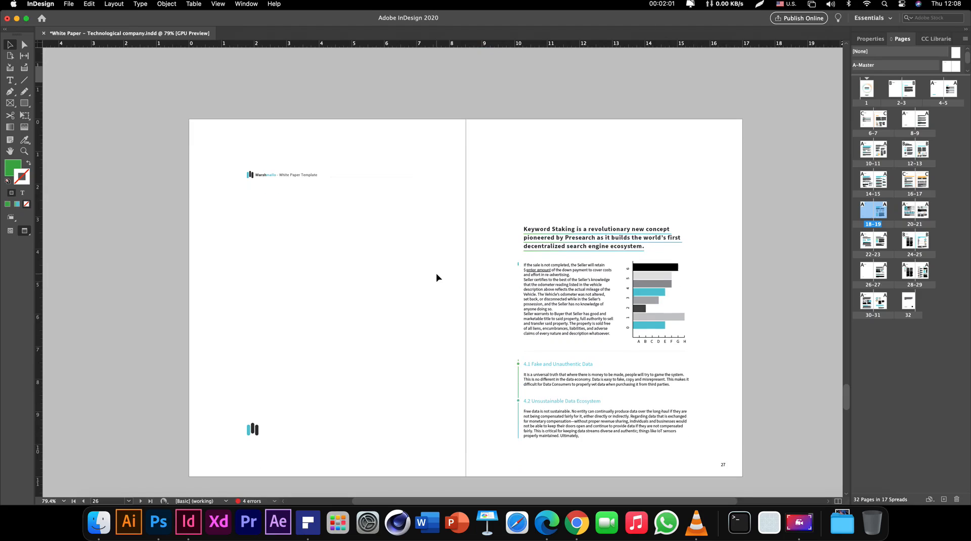
{"action": "scroll", "coordinate": [438, 277], "scroll_direction": "down", "scroll_amount": 1}
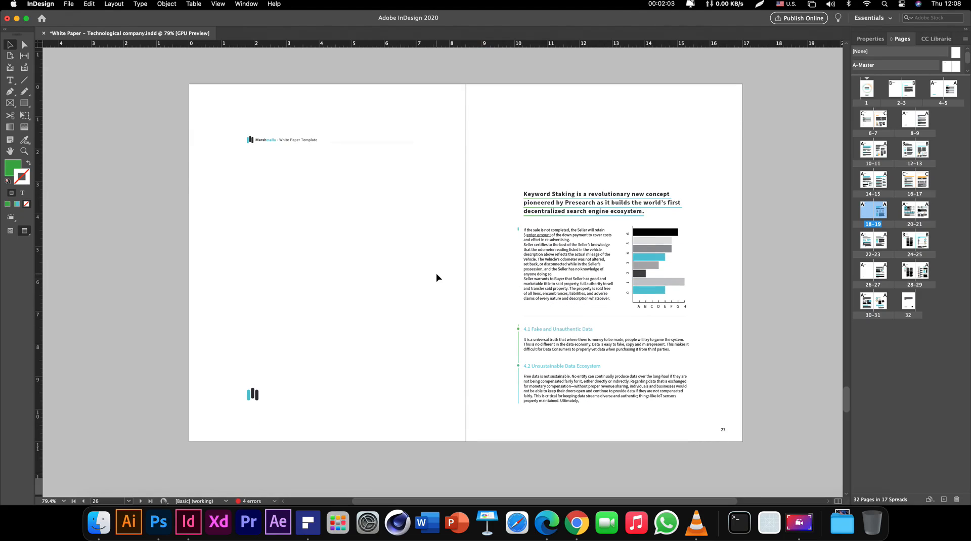
{"action": "scroll", "coordinate": [438, 278], "scroll_direction": "up", "scroll_amount": 1}
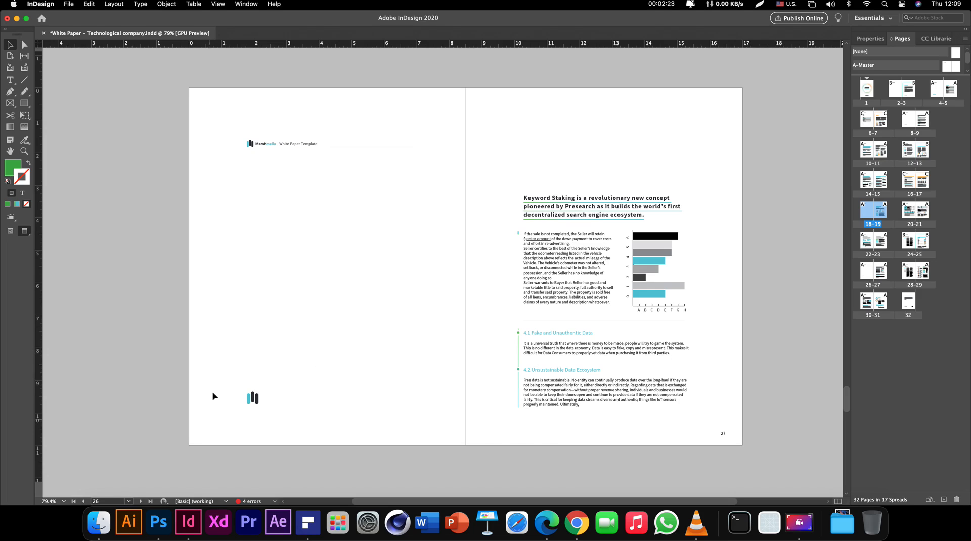
Select and deselect the logo on page 26, then save the document
{"action": "left_click_drag", "start_coordinate": [218, 384], "coordinate": [282, 417]}
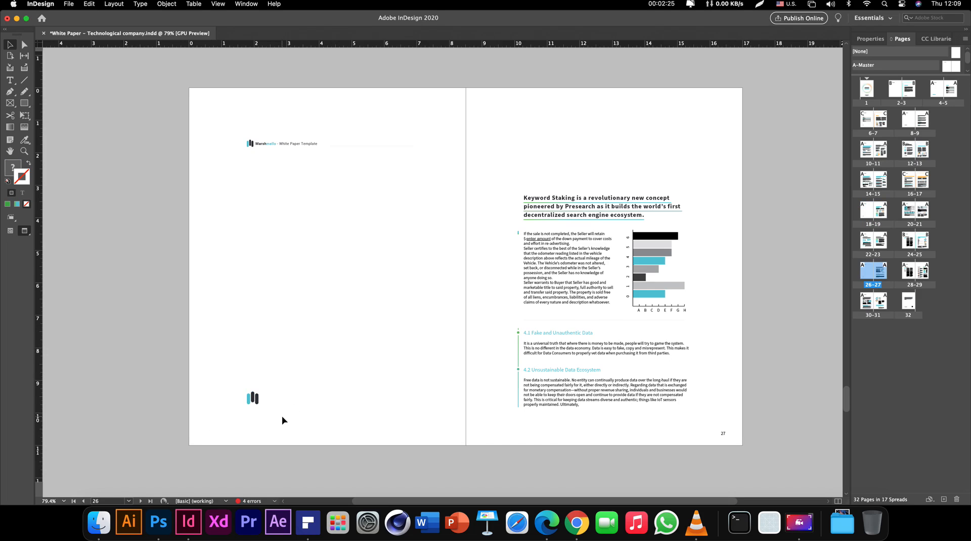
{"action": "left_click", "coordinate": [281, 416]}
{"action": "key", "text": "super+s"}
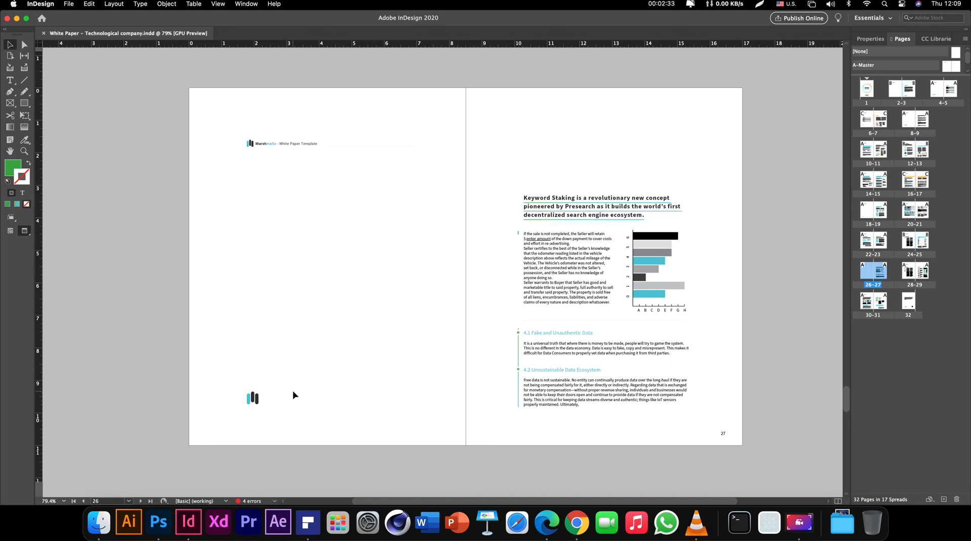
Show the Preflight panel with TEXT > Overset text expanded and move it left
{"action": "left_click", "coordinate": [274, 501]}
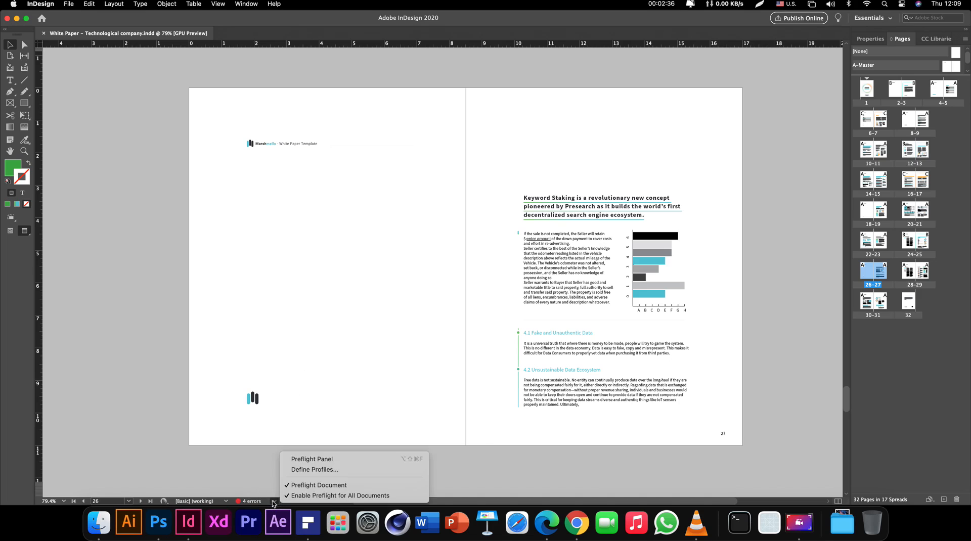
{"action": "left_click", "coordinate": [322, 459]}
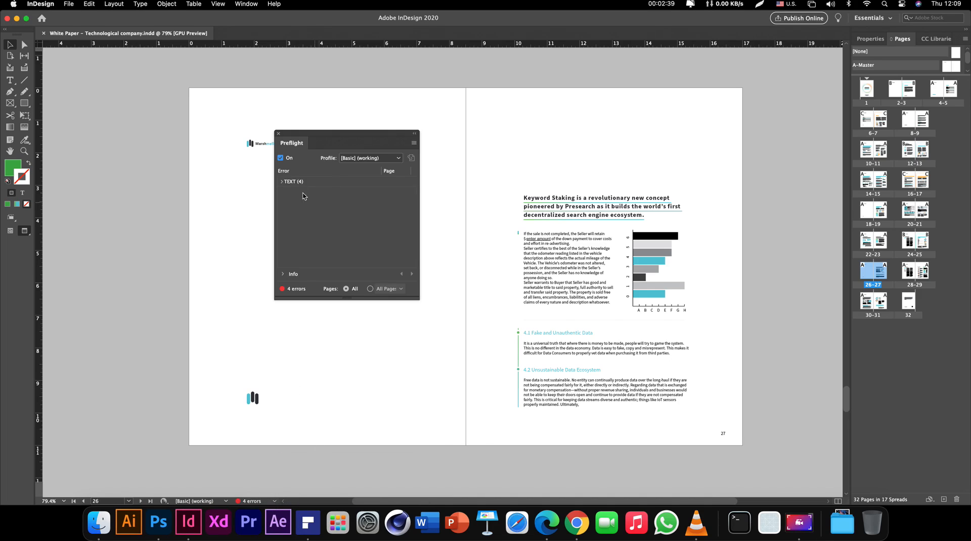
{"action": "left_click", "coordinate": [281, 182]}
{"action": "left_click", "coordinate": [292, 194]}
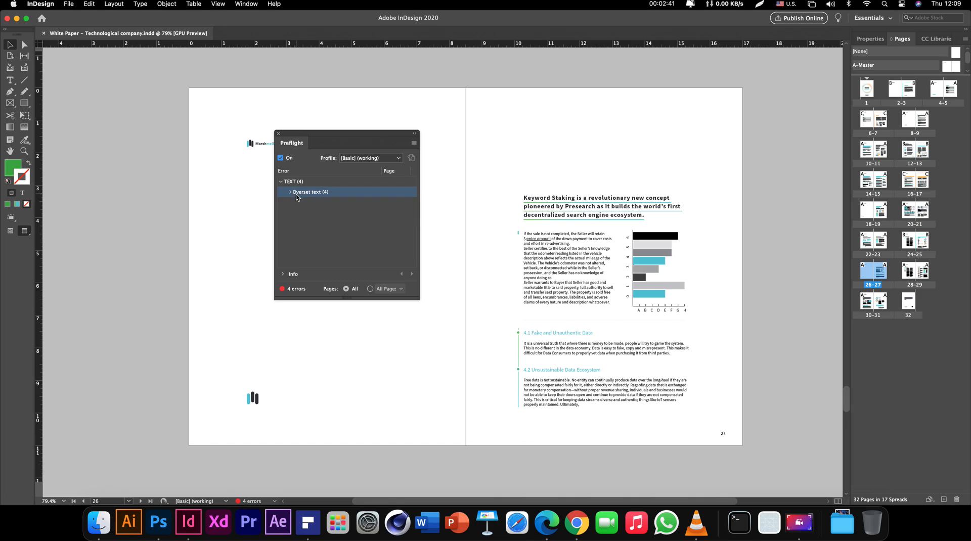
{"action": "left_click", "coordinate": [292, 195]}
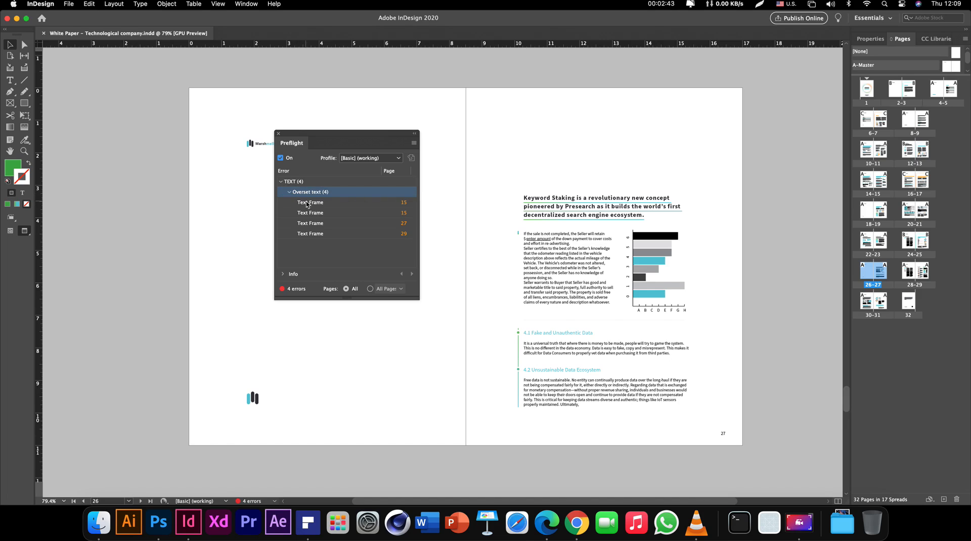
{"action": "left_click", "coordinate": [307, 201]}
{"action": "left_click_drag", "start_coordinate": [326, 135], "coordinate": [101, 186]}
Widen the 2.3 and 2.4 heading frames on page 15 so their text fits
{"action": "double_click", "coordinate": [84, 254]}
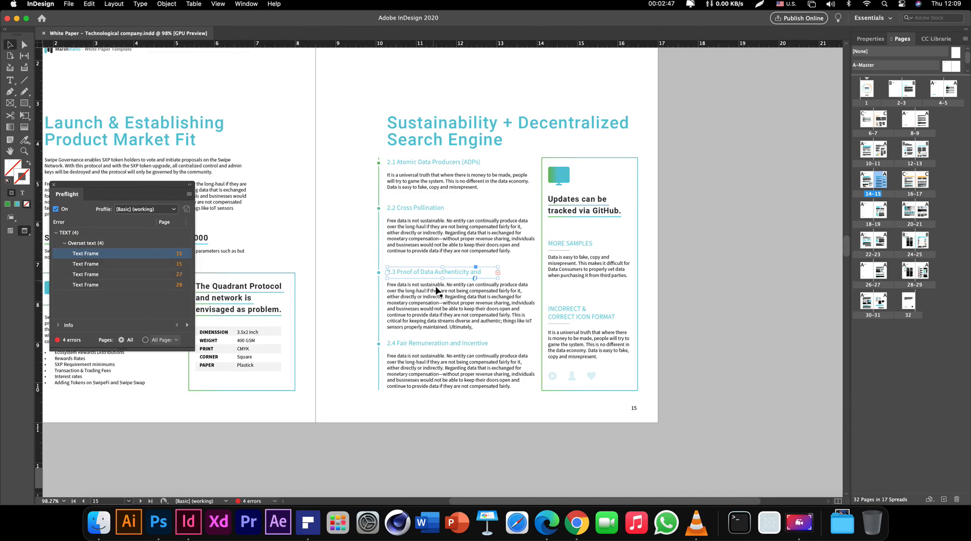
{"action": "left_click_drag", "start_coordinate": [498, 272], "coordinate": [533, 280]}
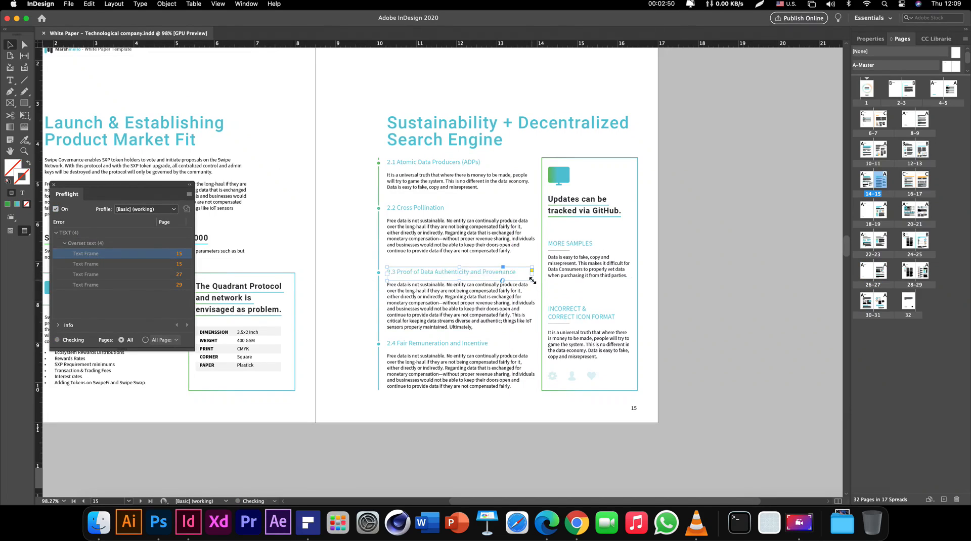
{"action": "double_click", "coordinate": [87, 255]}
{"action": "left_click_drag", "start_coordinate": [498, 273], "coordinate": [535, 281]}
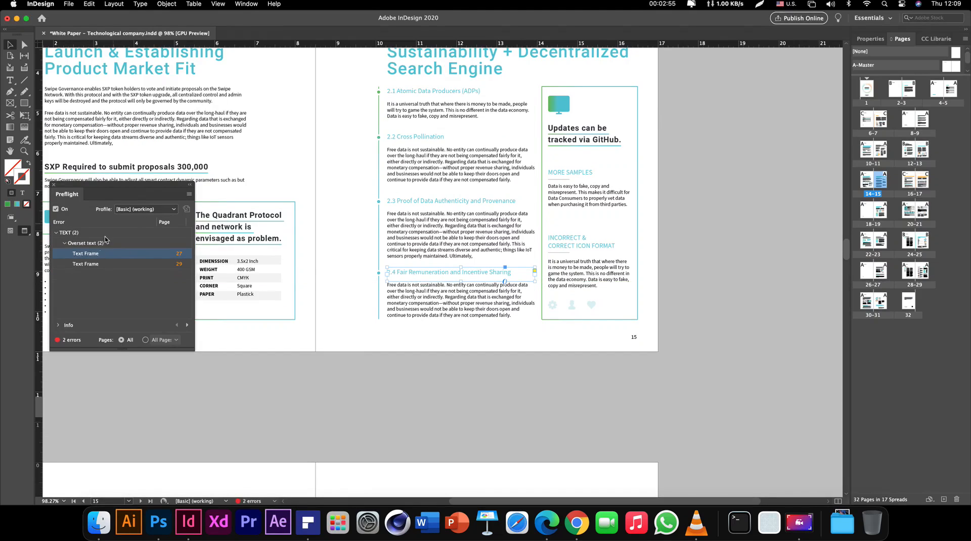
Fix the page 27 frame by cutting its body text and pasting it over the overset text
{"action": "double_click", "coordinate": [90, 253]}
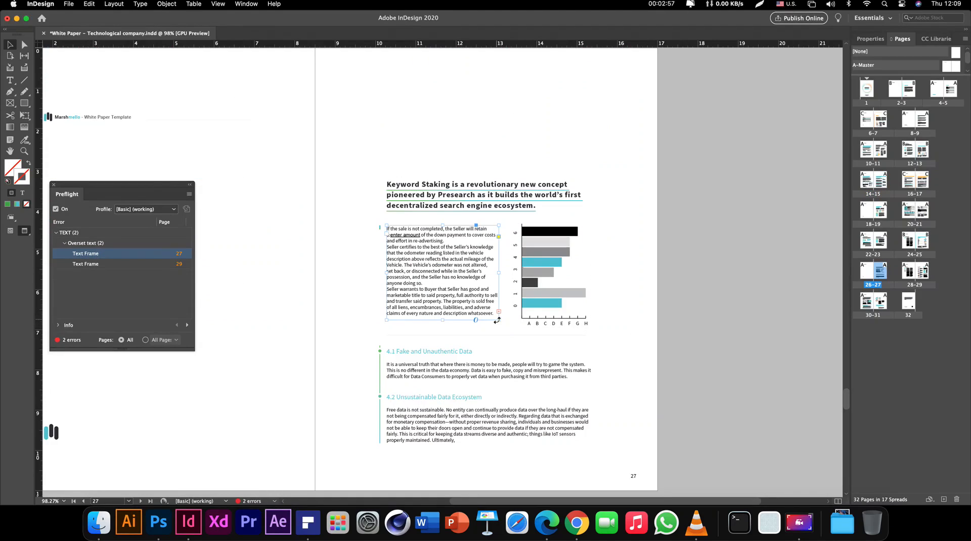
{"action": "left_click_drag", "start_coordinate": [499, 321], "coordinate": [501, 328]}
{"action": "key", "text": "super+z"}
{"action": "double_click", "coordinate": [449, 309]}
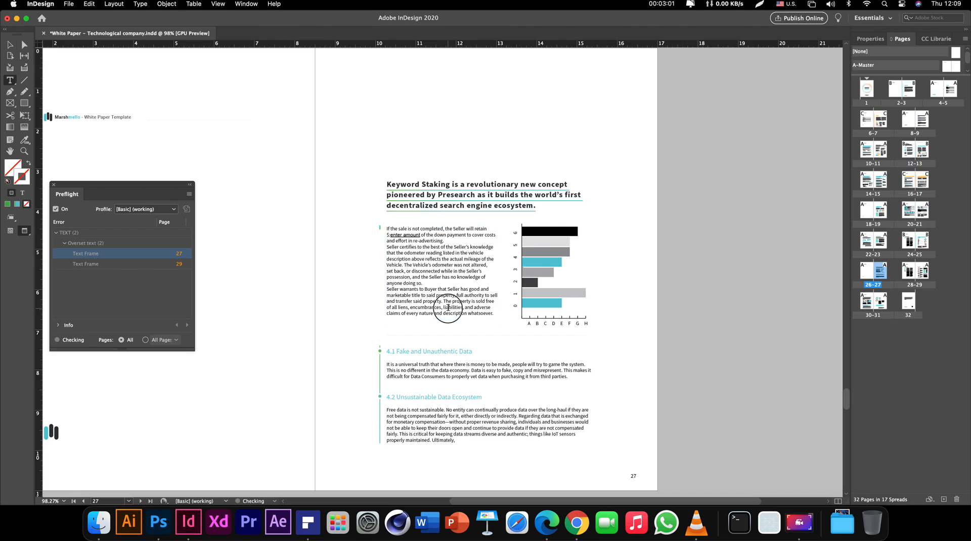
{"action": "left_click_drag", "start_coordinate": [494, 314], "coordinate": [361, 226]}
{"action": "key", "text": "super+x"}
{"action": "key", "text": "super+a"}
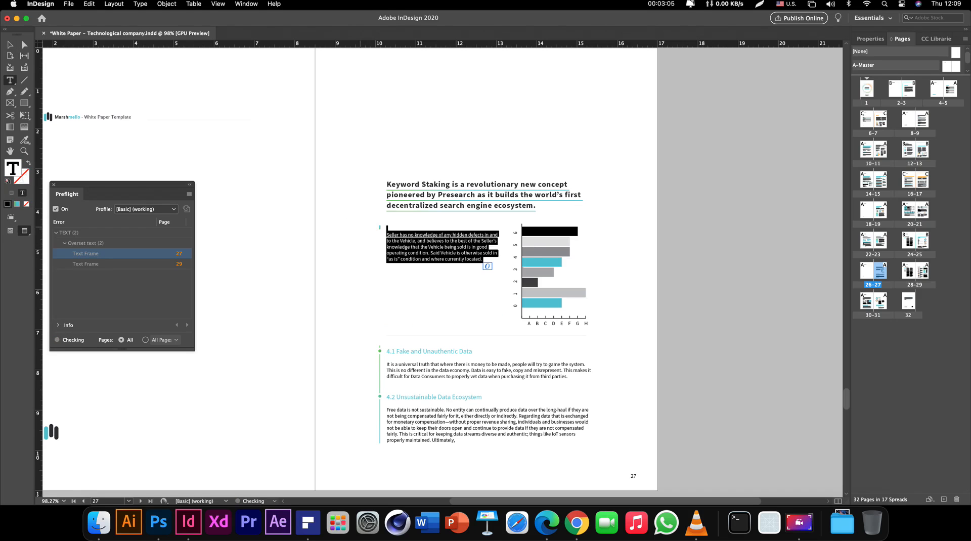
{"action": "key", "text": "super+v"}
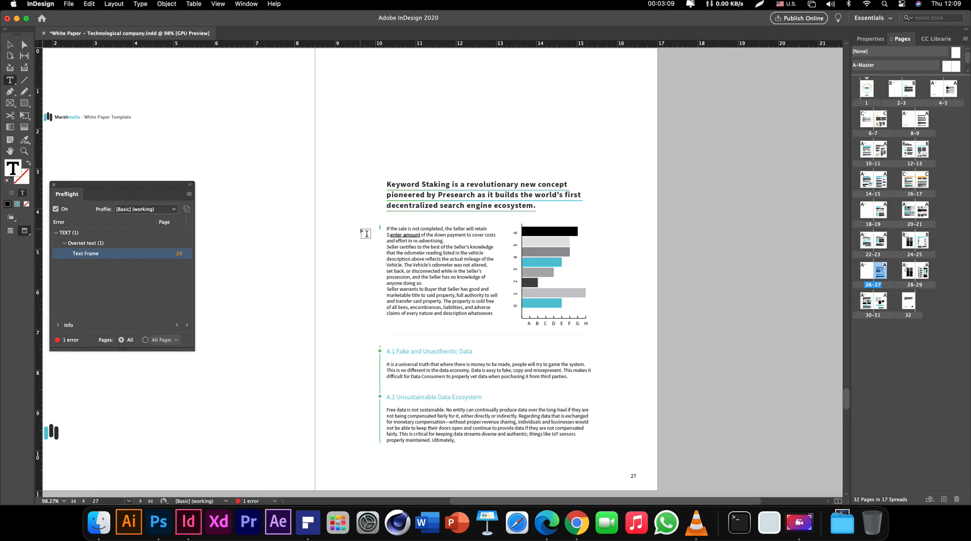
{"action": "key", "text": "Escape"}
Try deleting text in the page 29 frame, then undo the deletion
{"action": "double_click", "coordinate": [85, 253]}
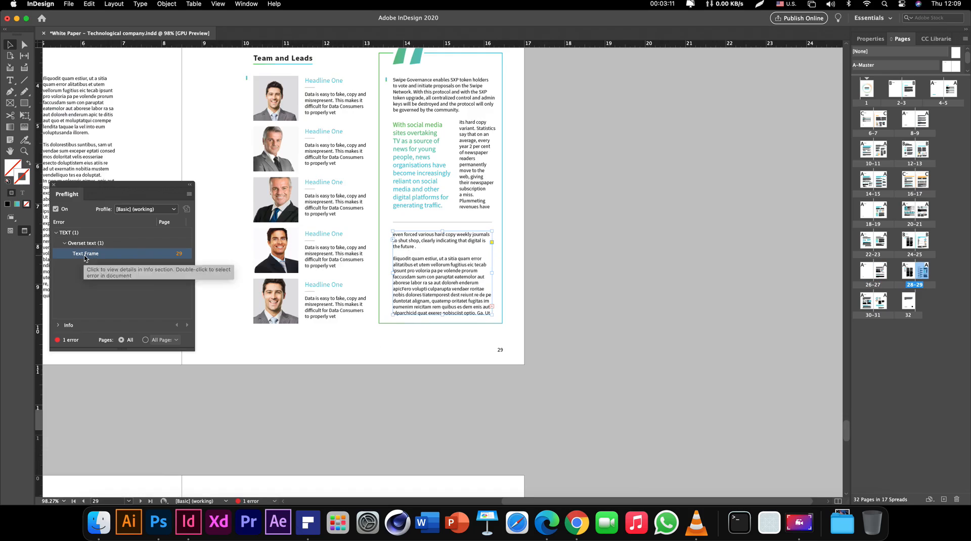
{"action": "double_click", "coordinate": [475, 312]}
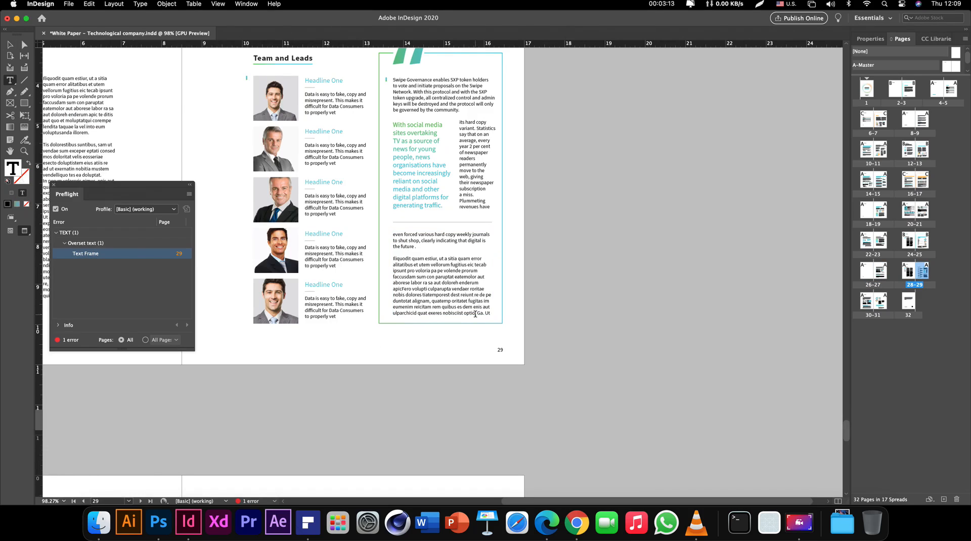
{"action": "left_click_drag", "start_coordinate": [474, 314], "coordinate": [362, 232]}
{"action": "key", "text": "BackSpace"}
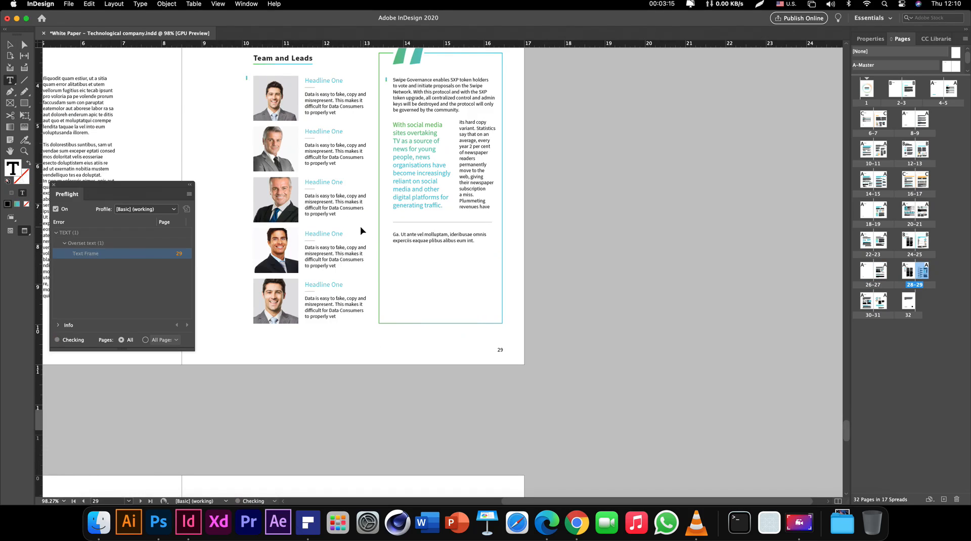
{"action": "key", "text": "super+a"}
{"action": "key", "text": "super"}
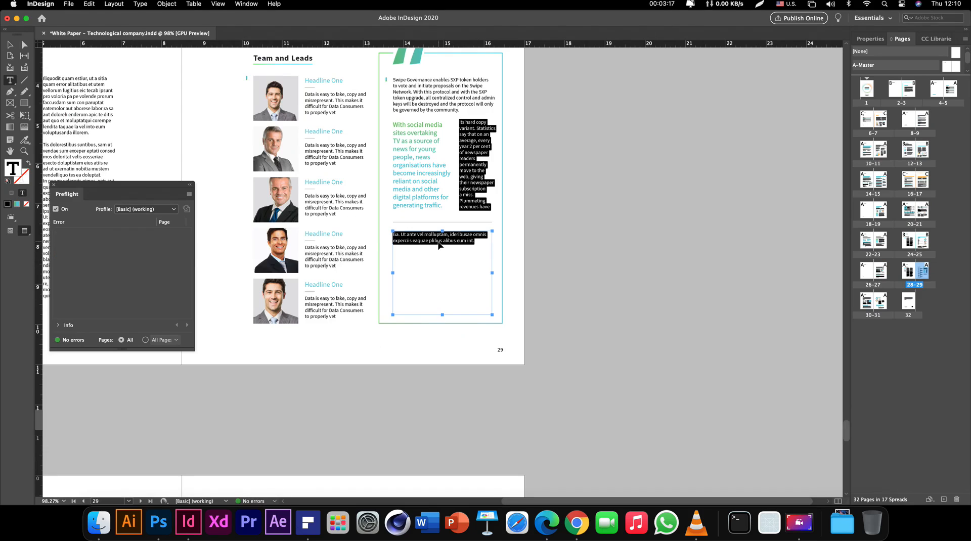
{"action": "key", "text": "super+z"}
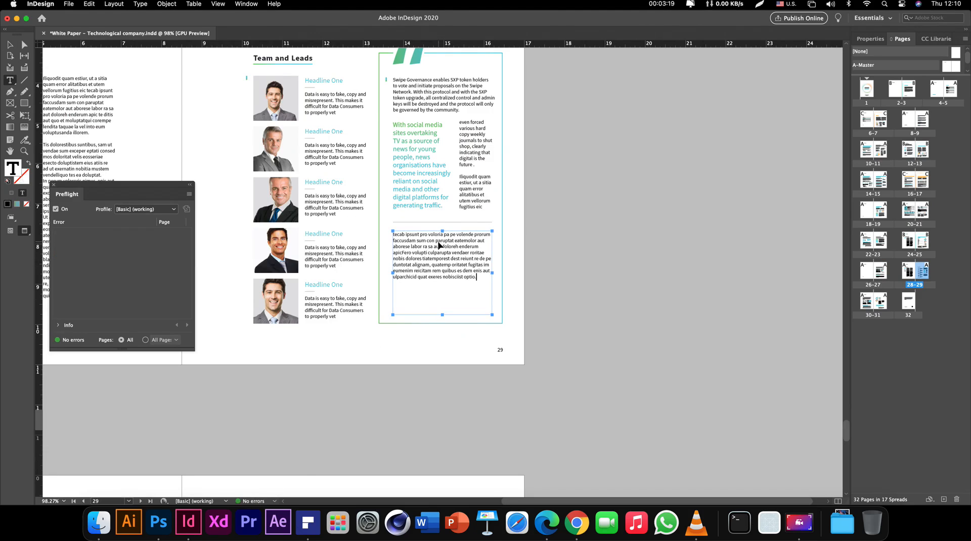
{"action": "key", "text": "super+z"}
{"action": "key", "text": "super+z"}
{"action": "key", "text": "super+z"}
{"action": "key", "text": "super+z"}
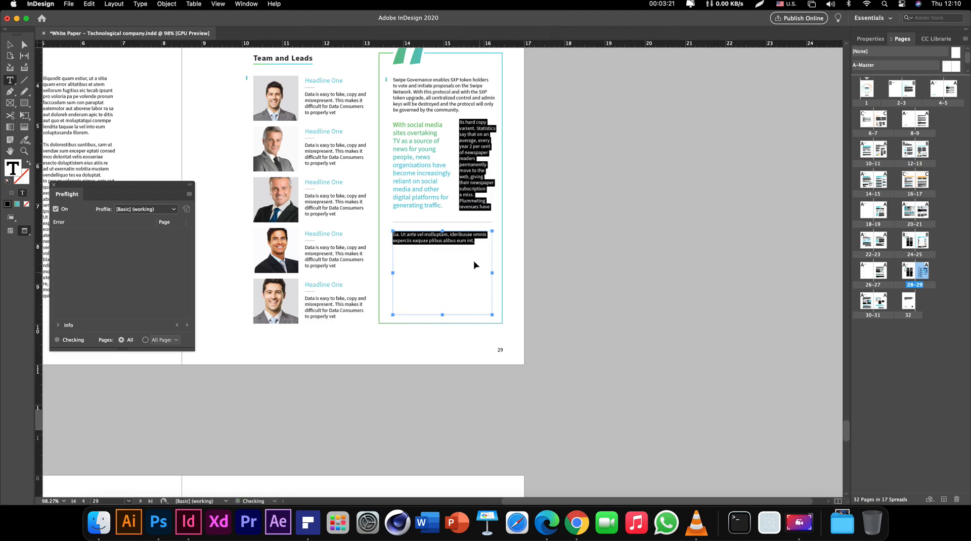
Trim the page 29 text and paste the two paragraphs over the Ga. Ut paragraph
{"action": "left_click", "coordinate": [394, 234]}
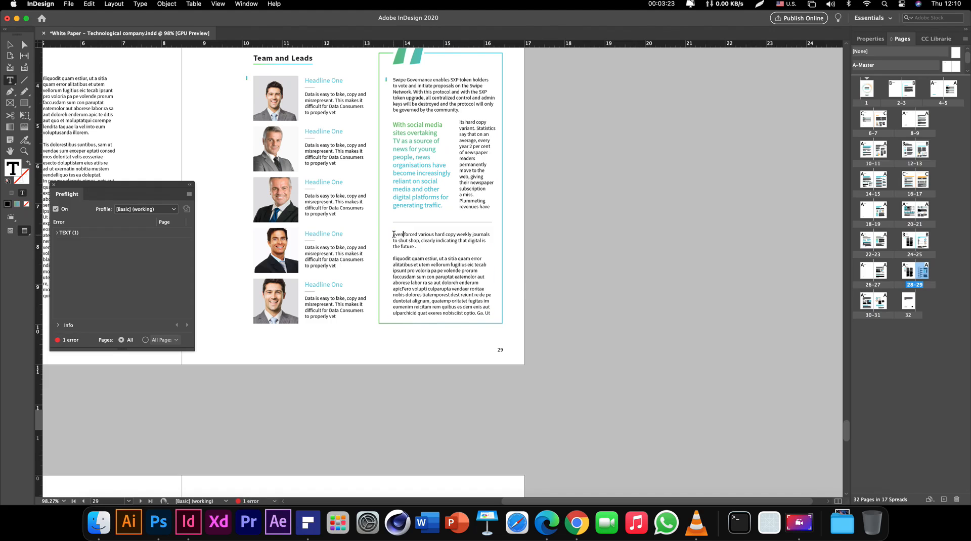
{"action": "left_click_drag", "start_coordinate": [394, 235], "coordinate": [478, 312]}
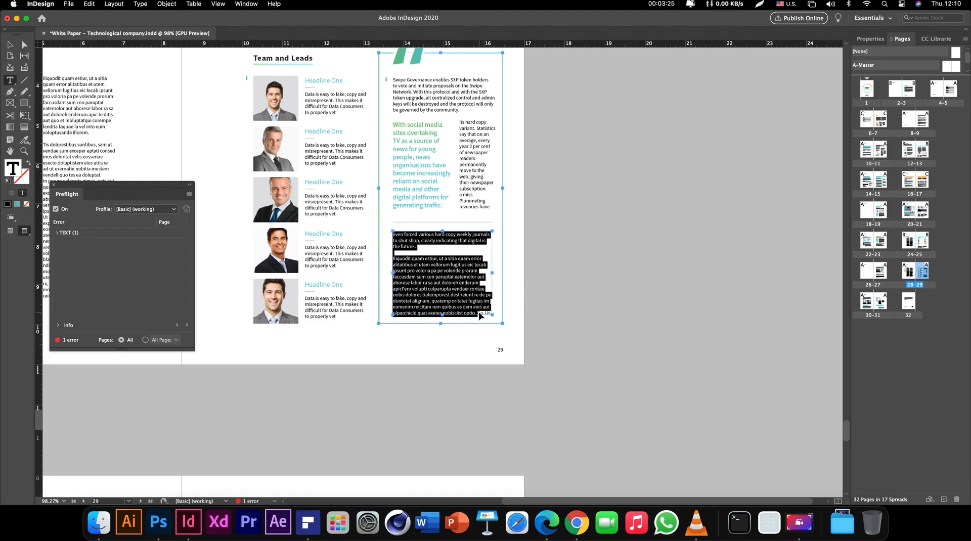
{"action": "key", "text": "BackSpace"}
{"action": "key", "text": "super+a"}
{"action": "left_click", "coordinate": [478, 241]}
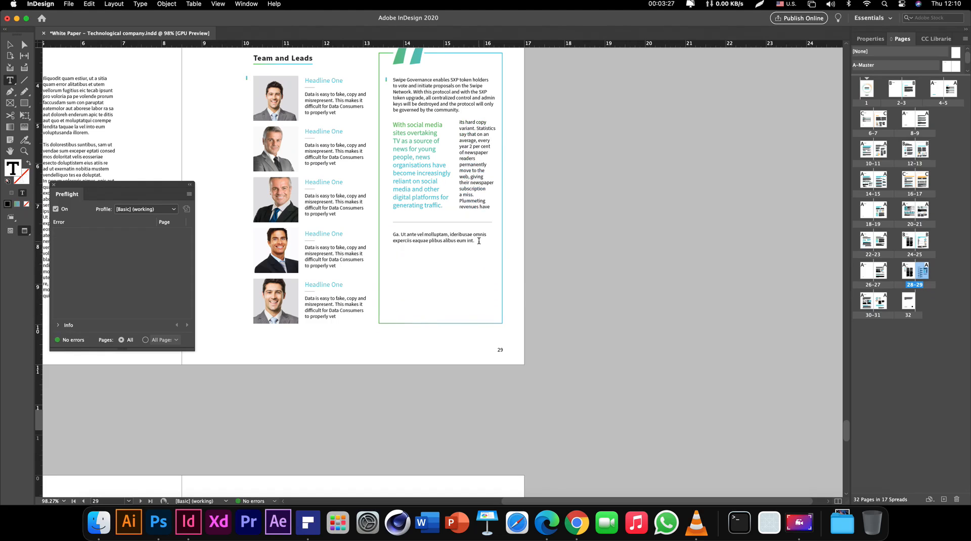
{"action": "left_click_drag", "start_coordinate": [479, 241], "coordinate": [333, 228]}
{"action": "key", "text": "super+v"}
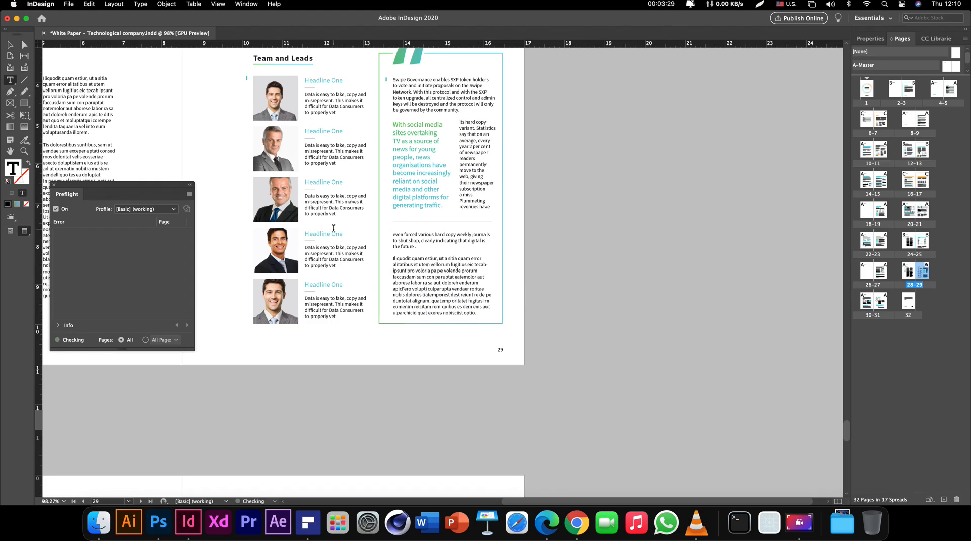
{"action": "key", "text": "Escape"}
Close the now error-free Preflight panel and save the document
{"action": "left_click_drag", "start_coordinate": [510, 380], "coordinate": [547, 412]}
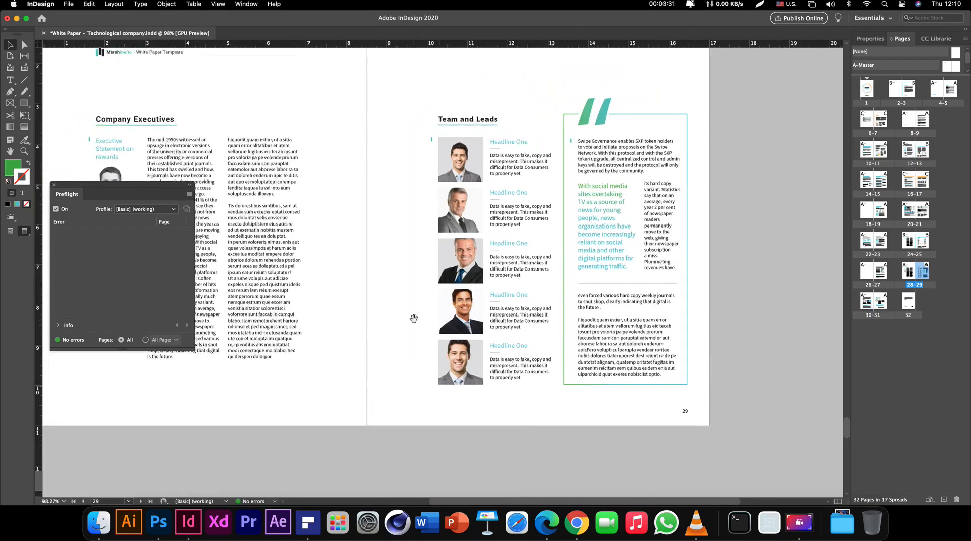
{"action": "left_click_drag", "start_coordinate": [416, 319], "coordinate": [536, 334]}
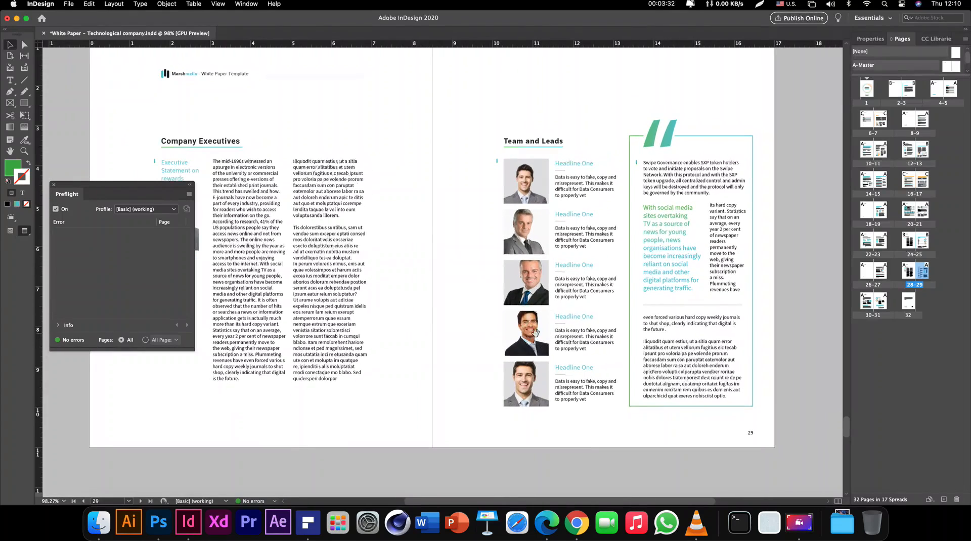
{"action": "left_click", "coordinate": [54, 185]}
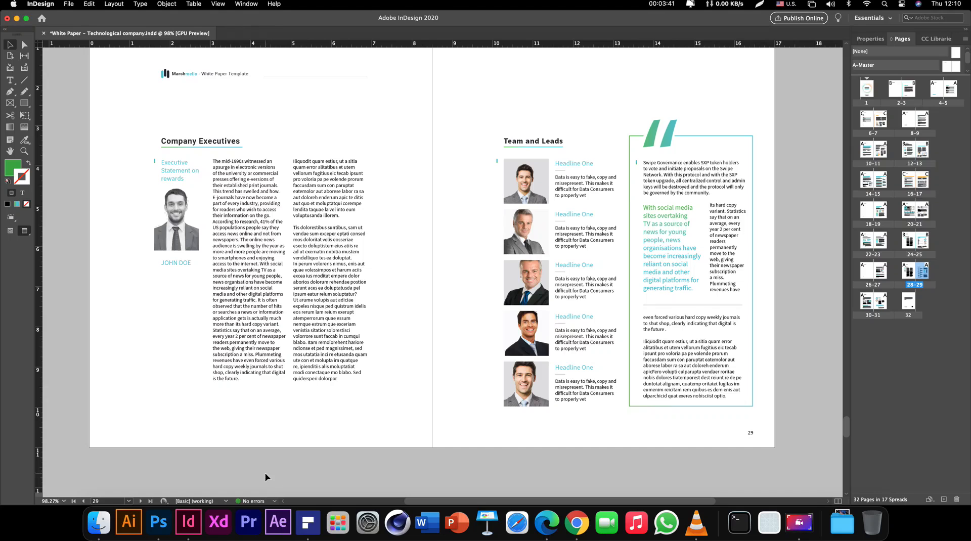
{"action": "key", "text": "super+s"}
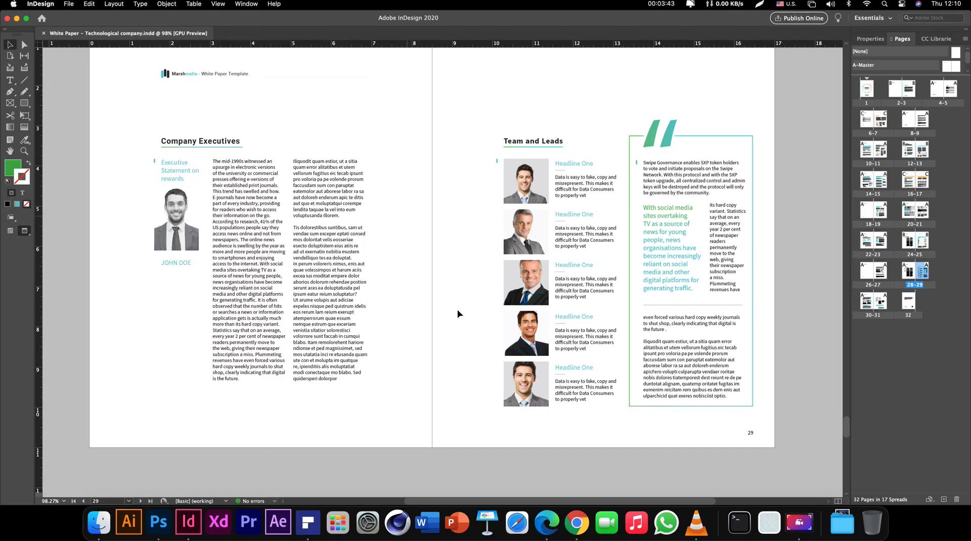
{"action": "scroll", "coordinate": [458, 310], "scroll_direction": "up", "scroll_amount": 1}
{"action": "key", "text": "z"}
{"action": "left_click", "coordinate": [393, 257], "text": "alt"}
Zoom out, then navigate back to the Marshmello cover page and zoom in on it
{"action": "left_click", "coordinate": [310, 311], "text": "alt"}
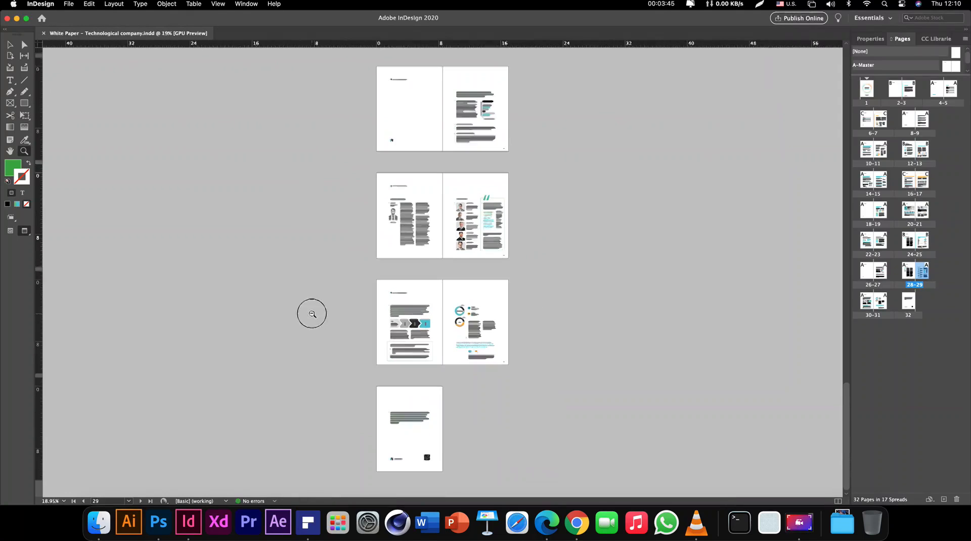
{"action": "scroll", "coordinate": [461, 342], "scroll_direction": "up", "scroll_amount": 5}
{"action": "scroll", "coordinate": [404, 391], "scroll_direction": "up", "scroll_amount": 10}
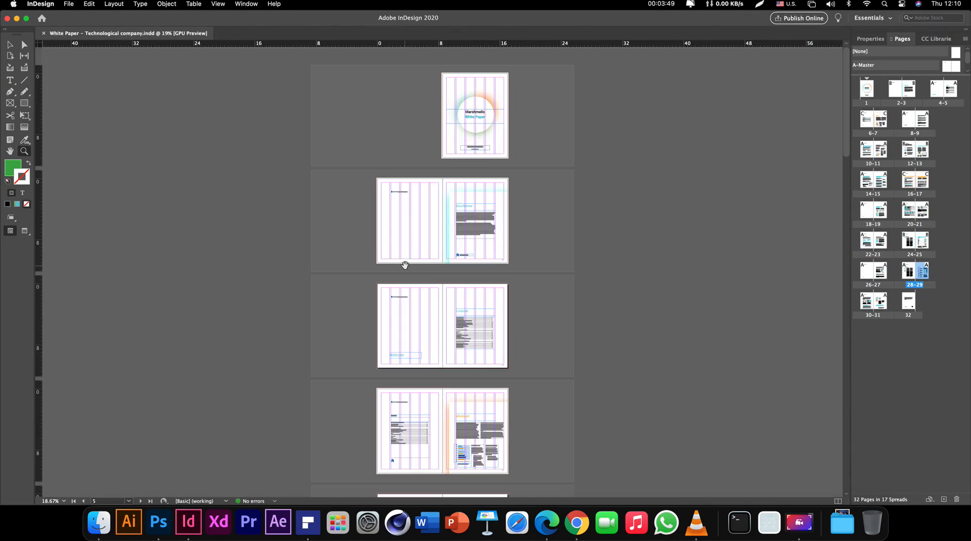
{"action": "left_click", "coordinate": [468, 133]}
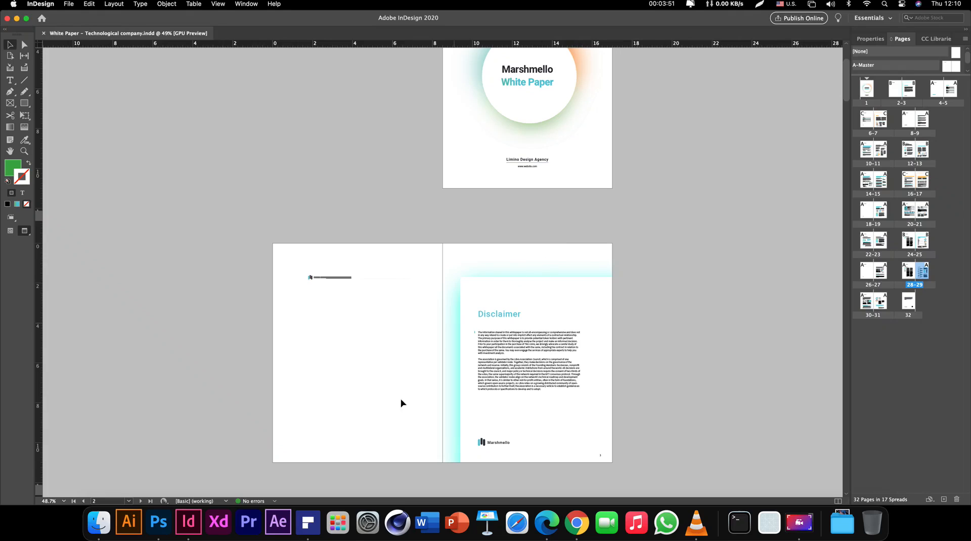
{"action": "left_click_drag", "start_coordinate": [367, 438], "coordinate": [367, 365]}
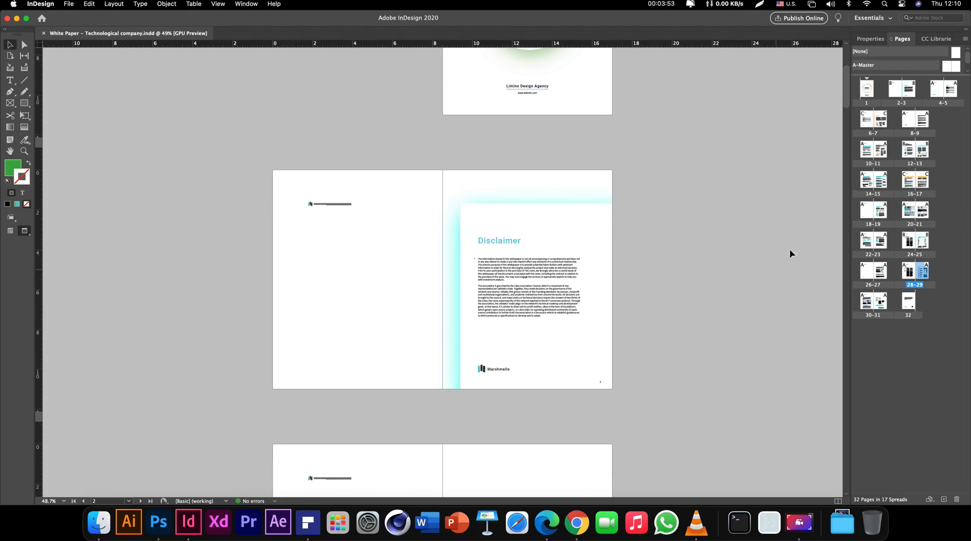
{"action": "left_click_drag", "start_coordinate": [318, 119], "coordinate": [330, 289]}
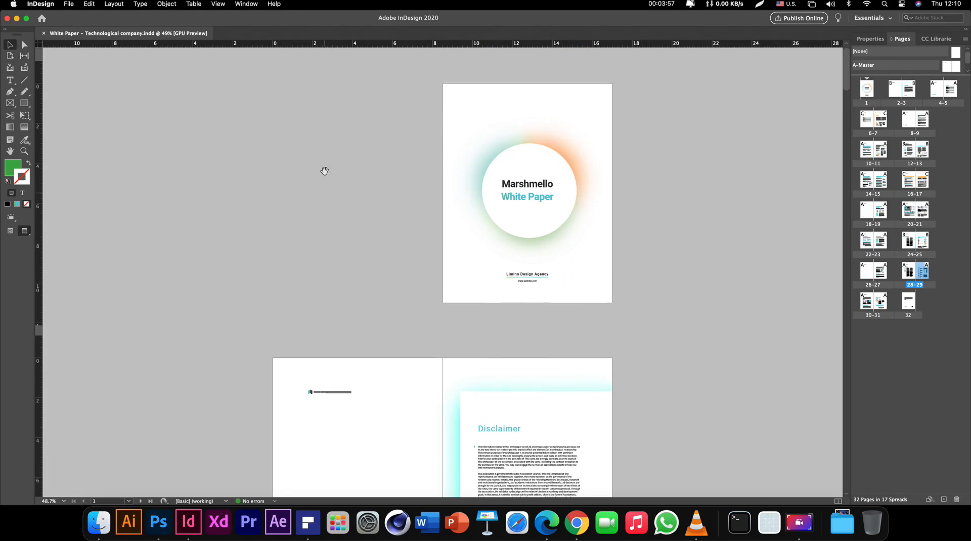
{"action": "left_click_drag", "start_coordinate": [326, 171], "coordinate": [324, 220]}
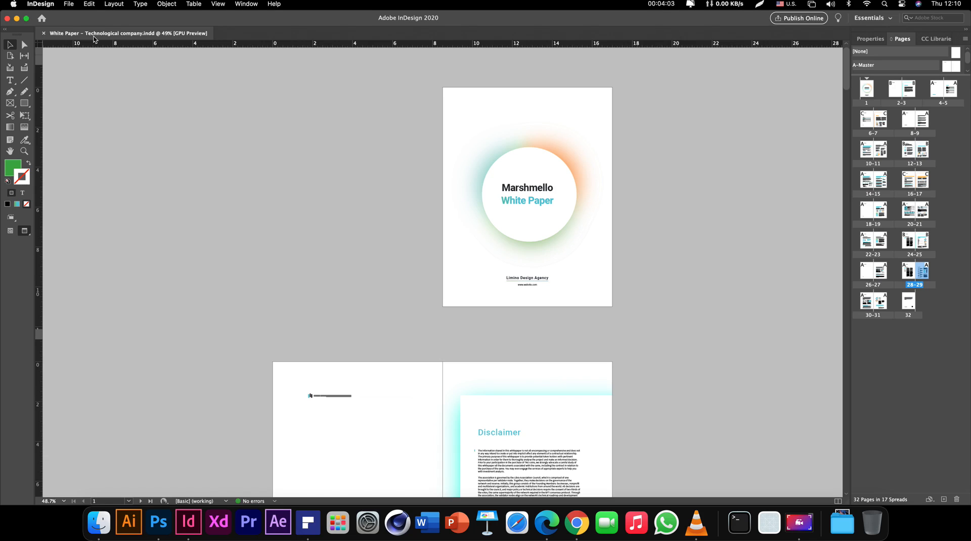
Clear any selection on the cover page and bring up the File menu
{"action": "left_click", "coordinate": [434, 117]}
{"action": "left_click_drag", "start_coordinate": [399, 93], "coordinate": [467, 120]}
{"action": "left_click", "coordinate": [390, 126]}
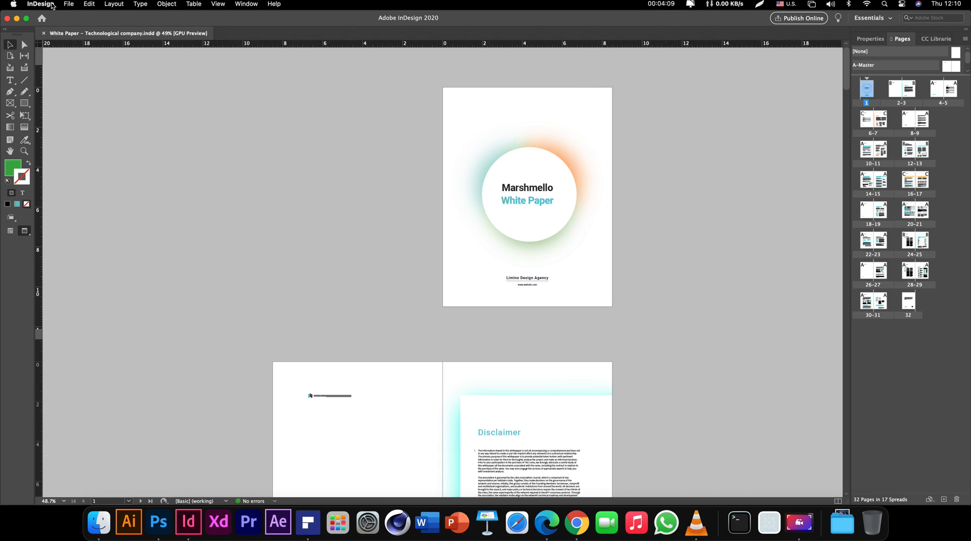
{"action": "left_click", "coordinate": [68, 5]}
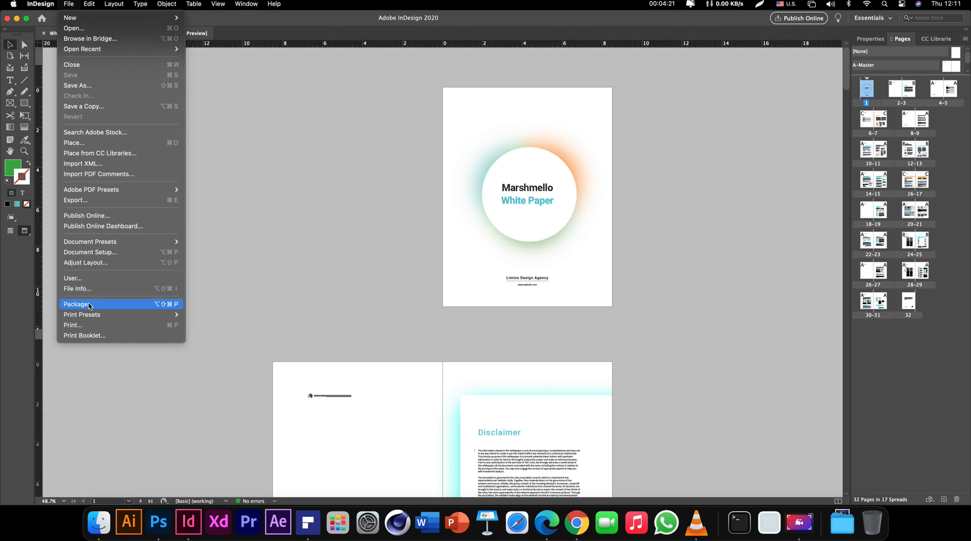
Review the Package Fonts, Links, Inks, Print Settings and Plug-ins pages, then choose Package…
{"action": "left_click", "coordinate": [89, 305]}
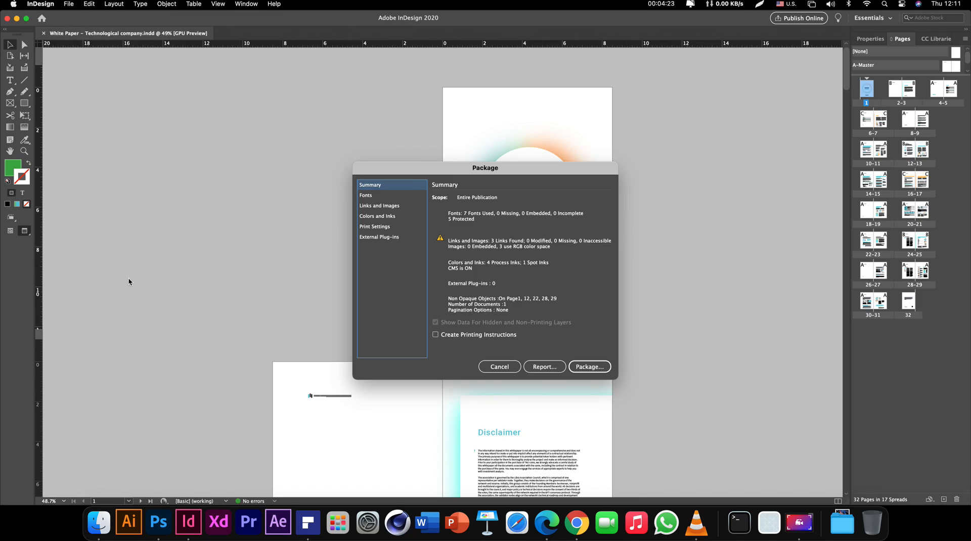
{"action": "left_click_drag", "start_coordinate": [452, 174], "coordinate": [402, 160]}
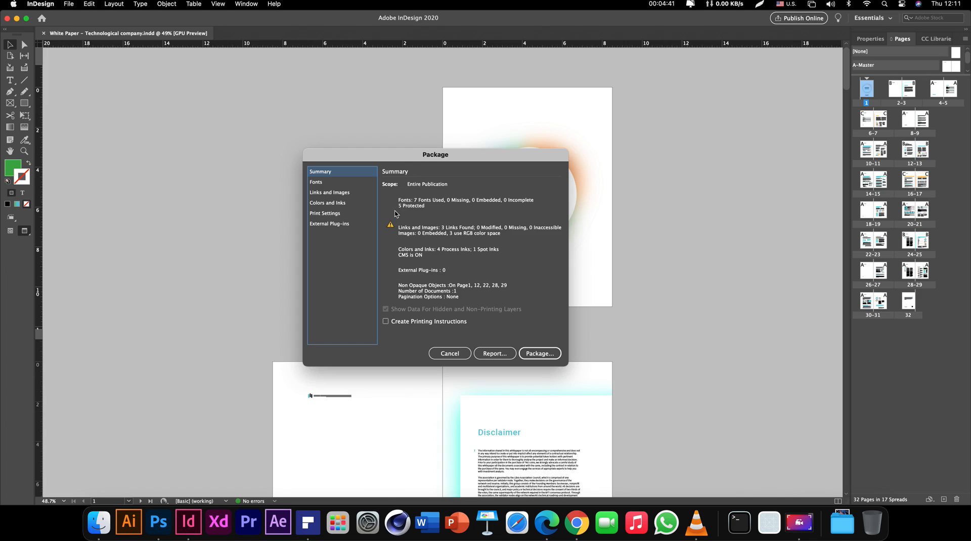
{"action": "left_click", "coordinate": [317, 183]}
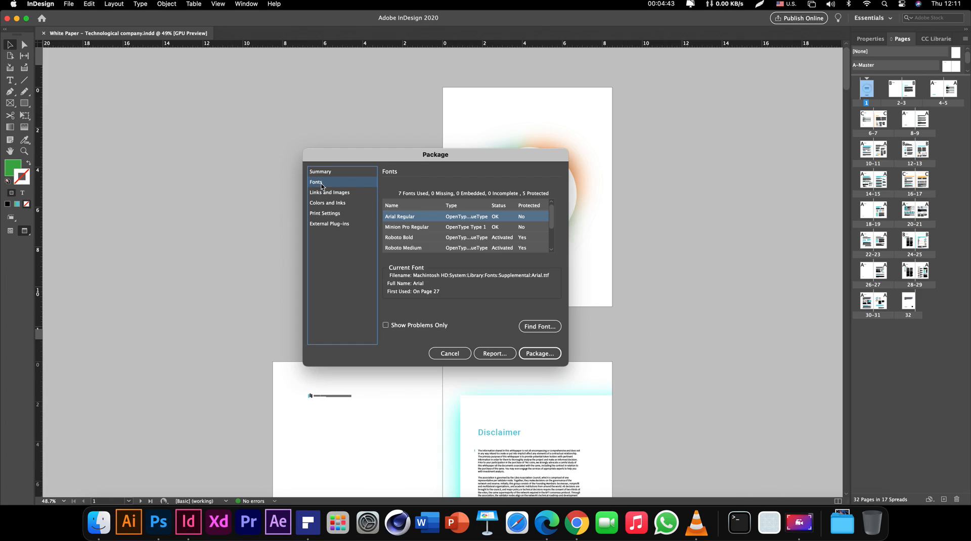
{"action": "left_click", "coordinate": [335, 193]}
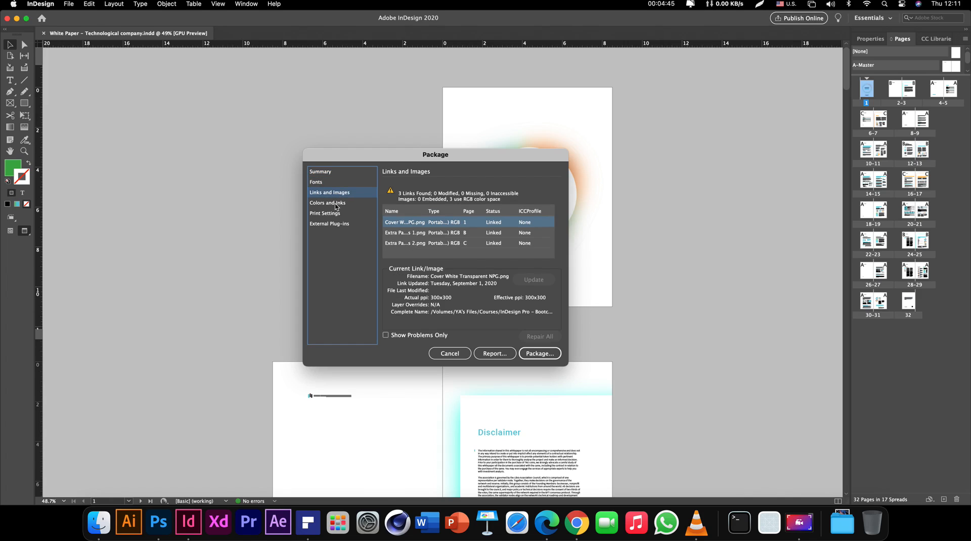
{"action": "left_click", "coordinate": [335, 203]}
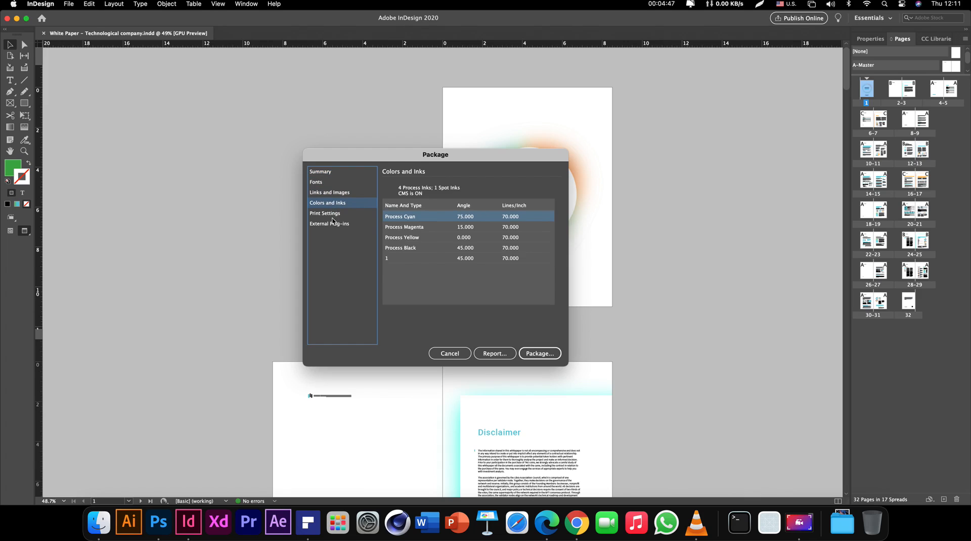
{"action": "left_click", "coordinate": [332, 216]}
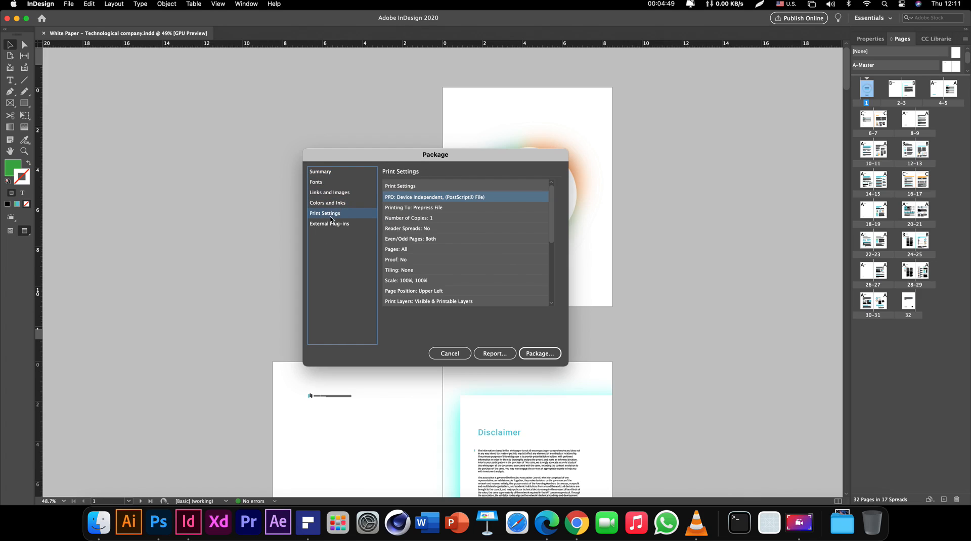
{"action": "left_click", "coordinate": [333, 225]}
{"action": "left_click", "coordinate": [334, 172]}
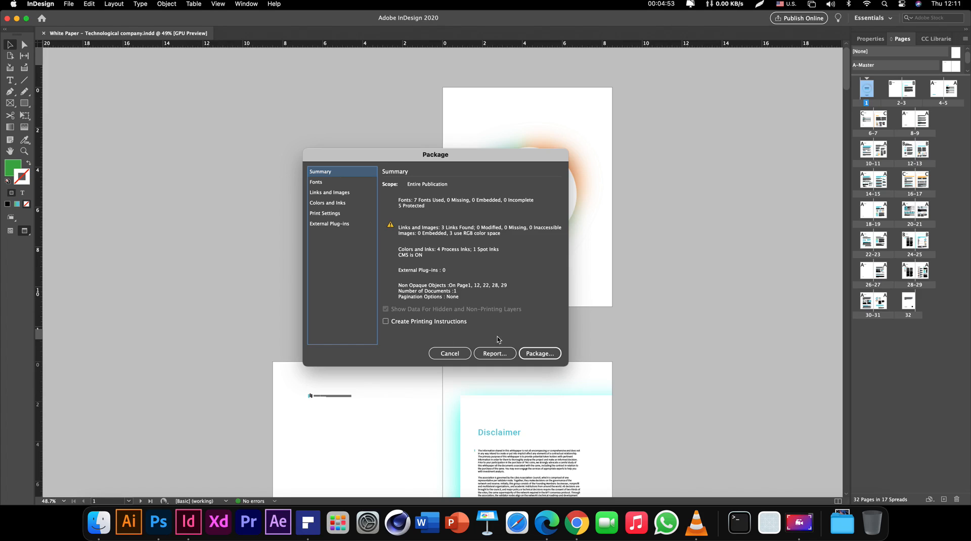
{"action": "left_click", "coordinate": [537, 353]}
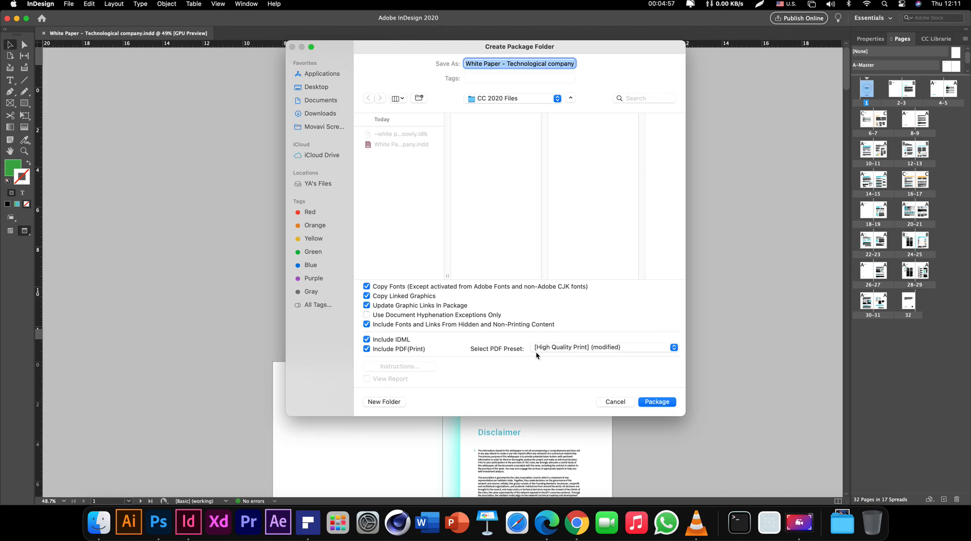
Cancel the package folder, rerun File > Package, and enable Create Printing Instructions
{"action": "left_click_drag", "start_coordinate": [433, 50], "coordinate": [448, 64]}
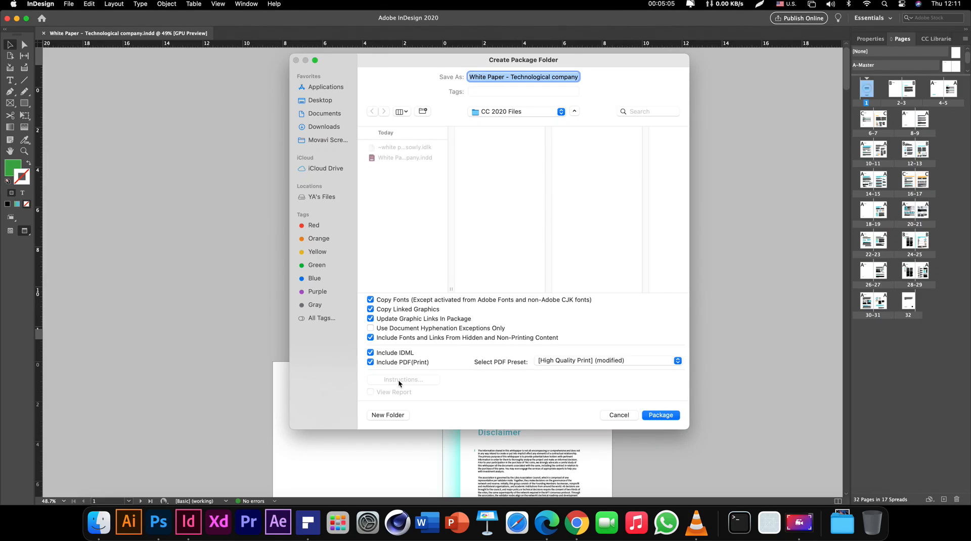
{"action": "left_click", "coordinate": [618, 415]}
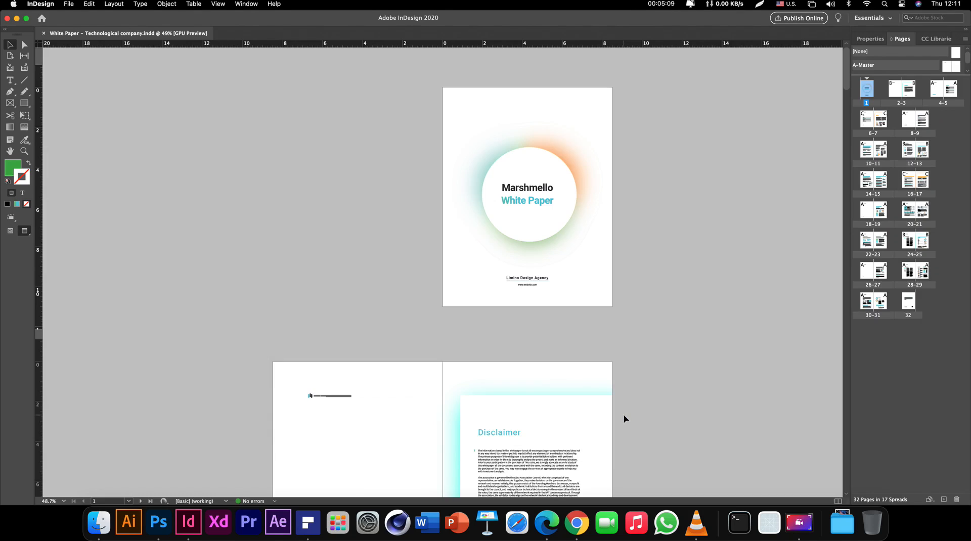
{"action": "left_click", "coordinate": [66, 5]}
{"action": "left_click", "coordinate": [113, 304]}
{"action": "left_click", "coordinate": [433, 322]}
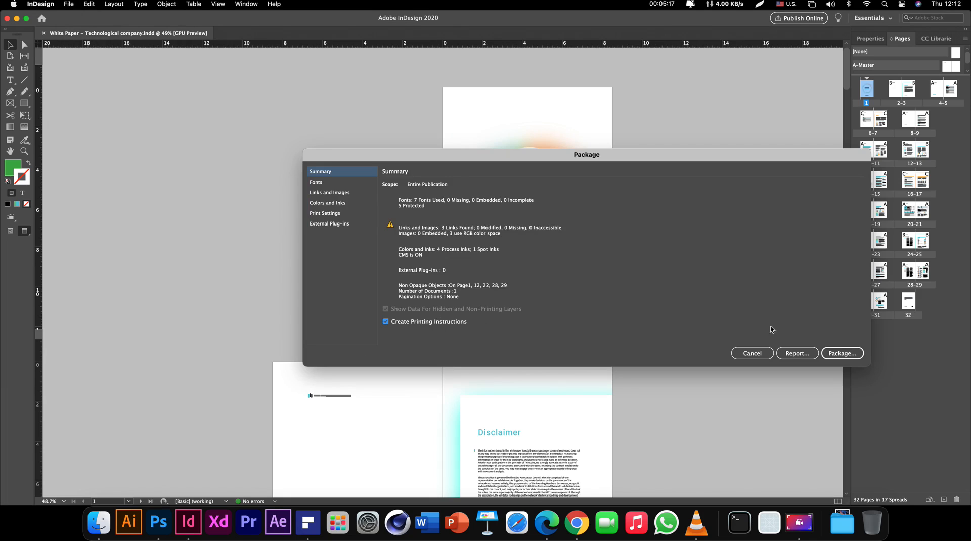
Enter 'Limino Design Agency' as the company in the printing instructions
{"action": "left_click", "coordinate": [835, 354]}
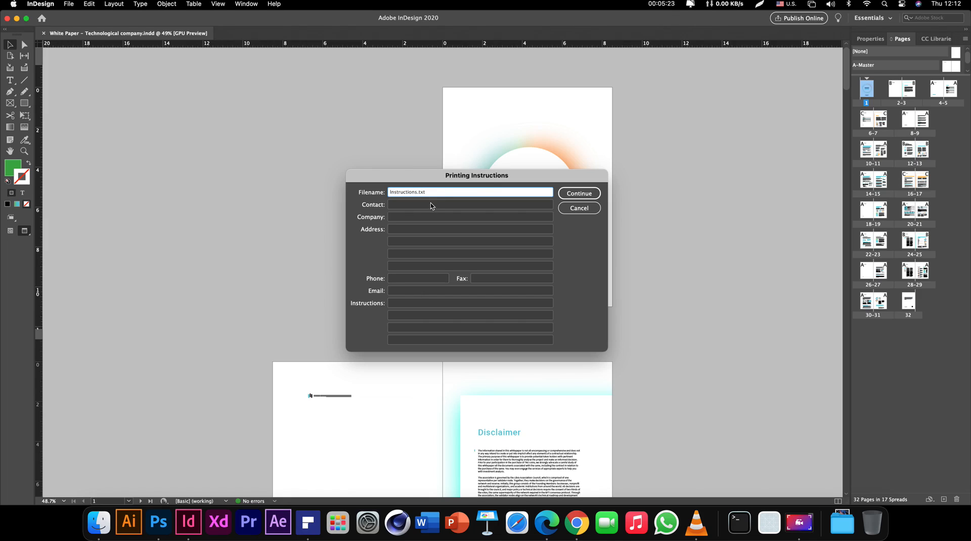
{"action": "left_click", "coordinate": [430, 204]}
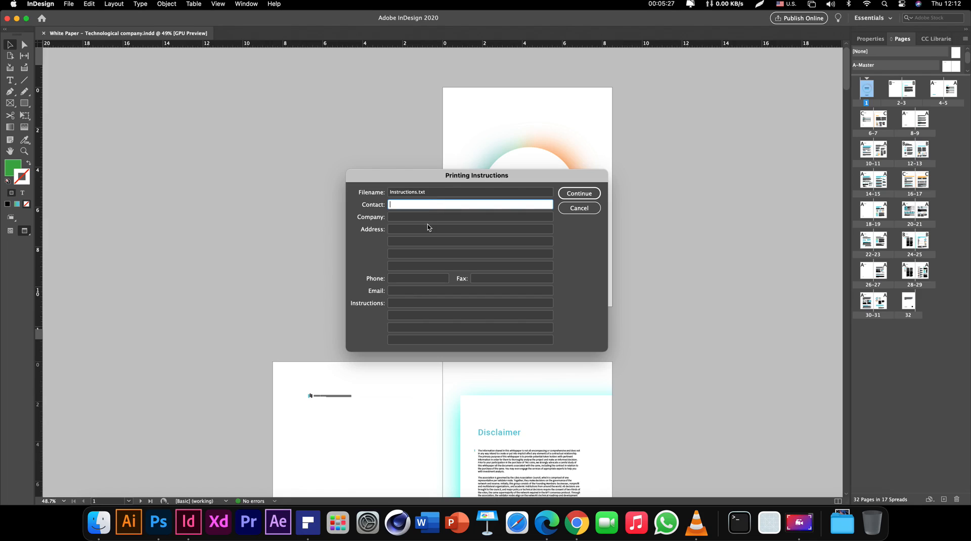
{"action": "left_click", "coordinate": [424, 216]}
{"action": "left_click", "coordinate": [422, 229]}
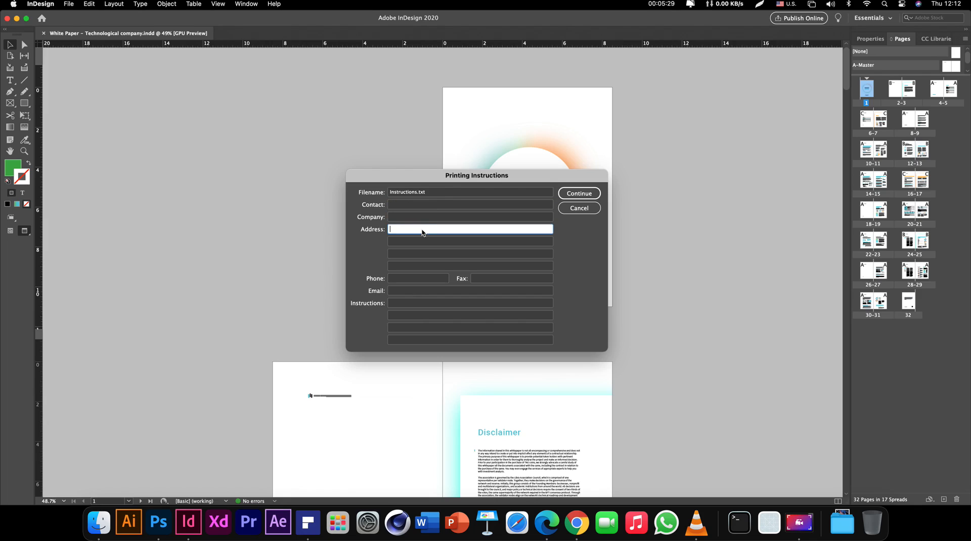
{"action": "left_click", "coordinate": [421, 217]}
{"action": "left_click", "coordinate": [423, 205]}
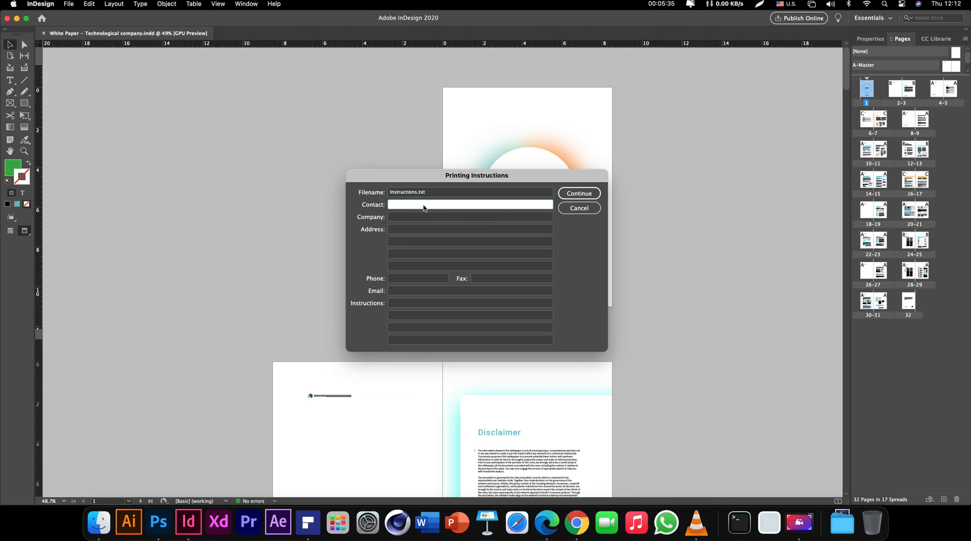
{"action": "left_click", "coordinate": [401, 217]}
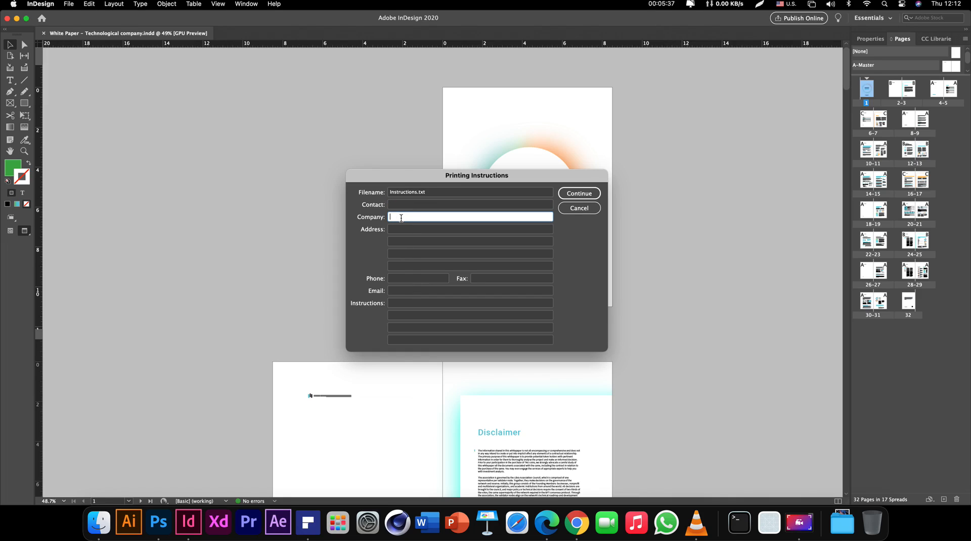
{"action": "type", "text": "Limino Design Agency"}
{"action": "left_click", "coordinate": [406, 232]}
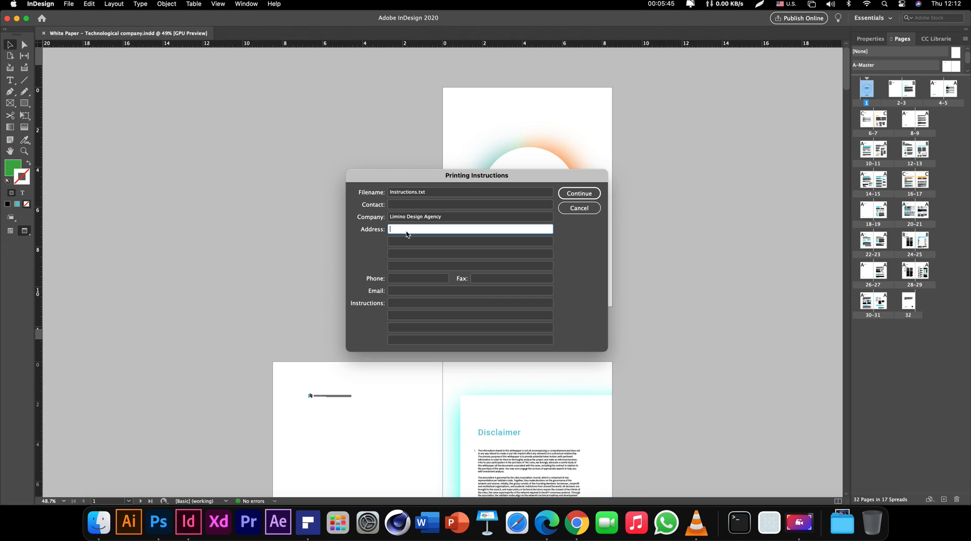
Ask the printer to die cut all edges and crop marks; name the file 'Instructions From Artist'
{"action": "left_click", "coordinate": [401, 303]}
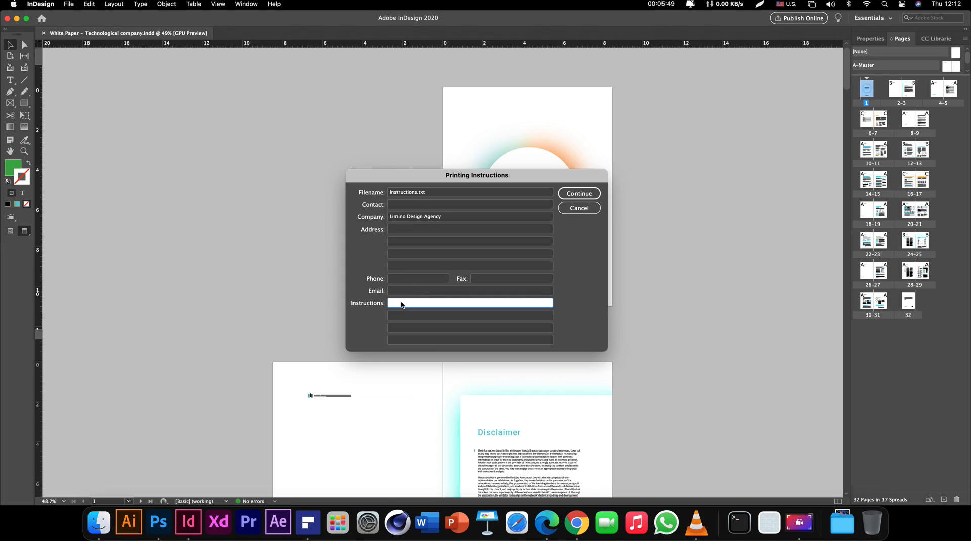
{"action": "type", "text": "Please"}
{"action": "key", "text": "BackSpace"}
{"action": "type", "text": ", die cut all the edges and crop marks."}
{"action": "left_click", "coordinate": [582, 194]}
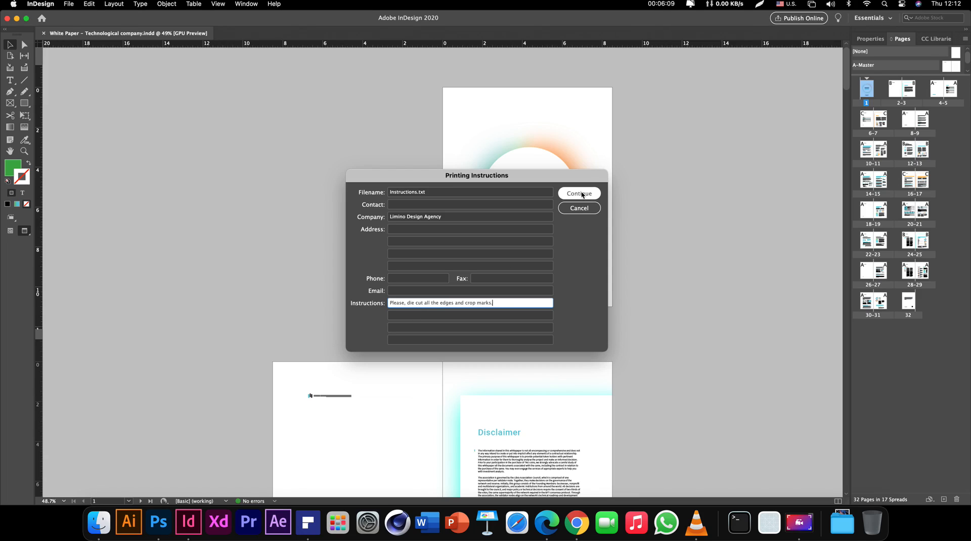
{"action": "left_click", "coordinate": [391, 195]}
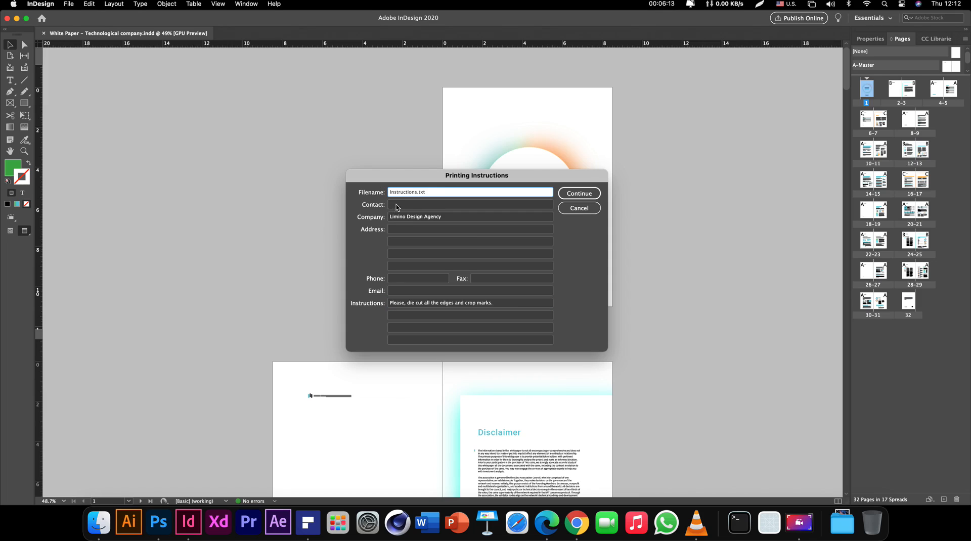
{"action": "left_click", "coordinate": [417, 191]}
{"action": "type", "text": "From Artist"}
{"action": "left_click", "coordinate": [579, 193]}
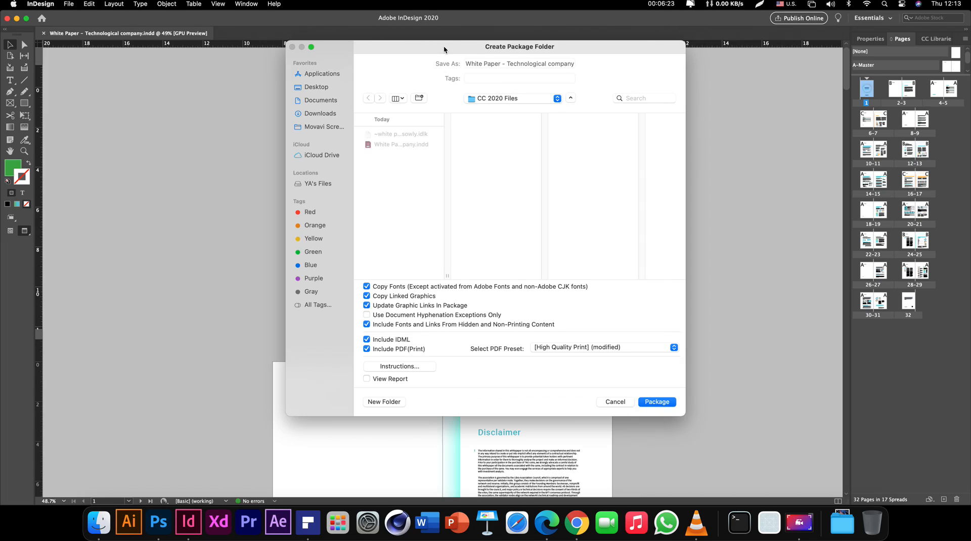
Browse home > Courses > InDesign Pro - Bootcamp > 01 InDesign CC Basics > 07 Package, Print and Exporting
{"action": "left_click_drag", "start_coordinate": [444, 46], "coordinate": [442, 53]}
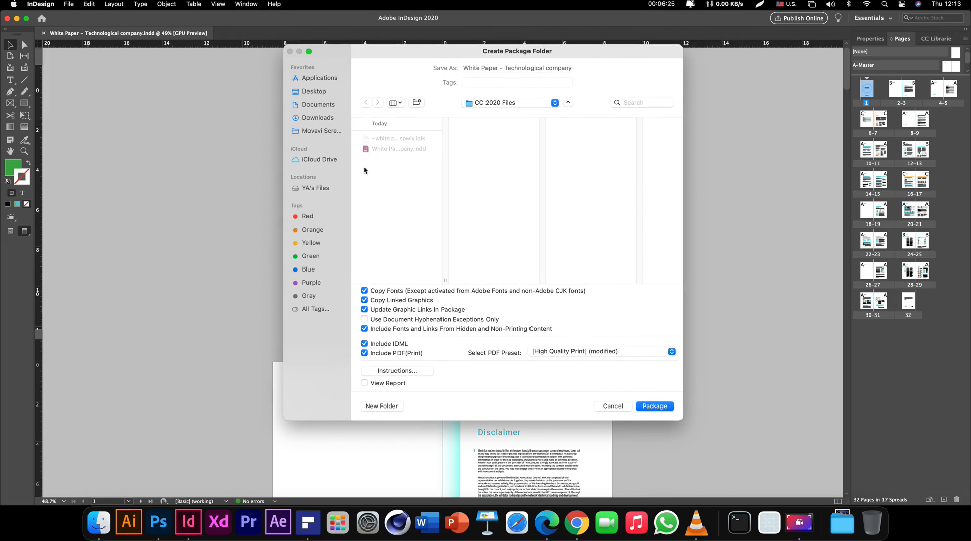
{"action": "left_click", "coordinate": [319, 190]}
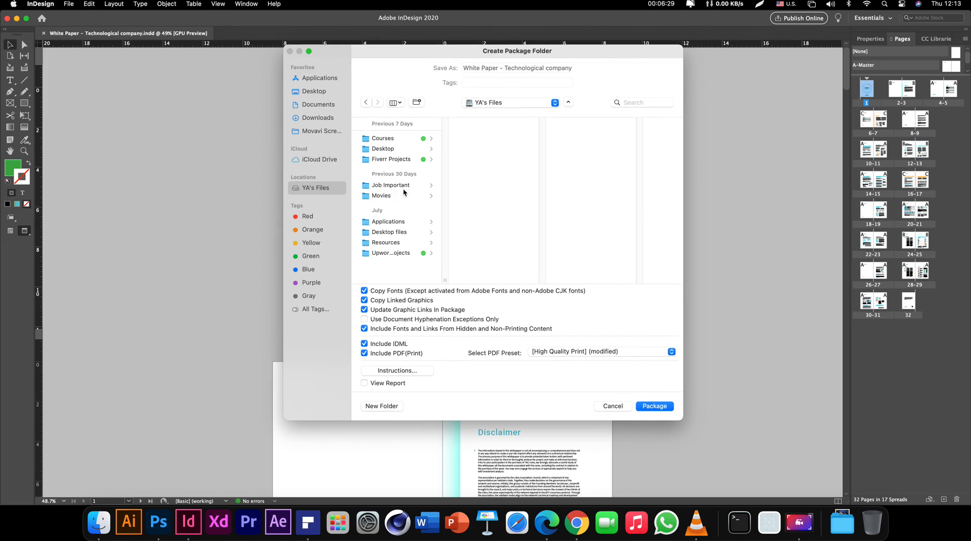
{"action": "left_click", "coordinate": [402, 139]}
{"action": "left_click", "coordinate": [488, 149]}
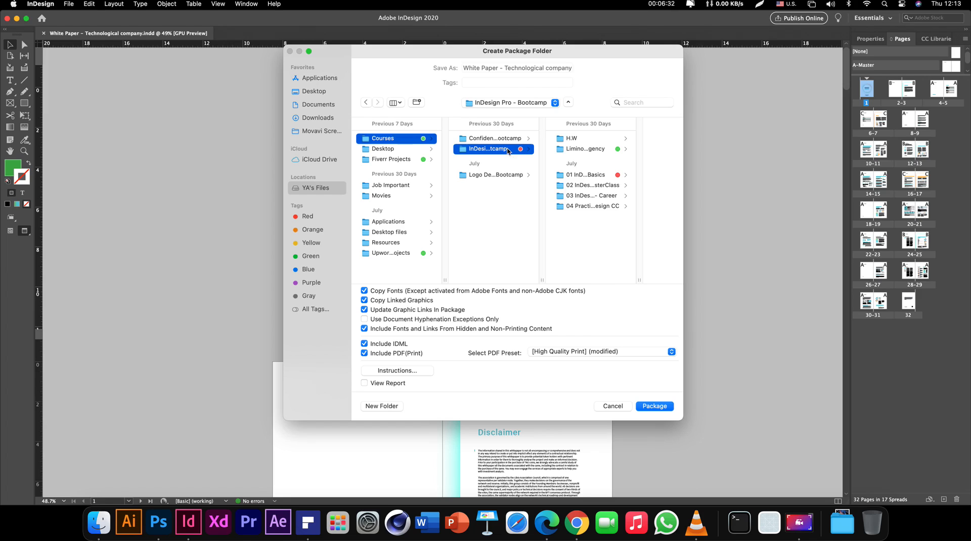
{"action": "left_click", "coordinate": [581, 151]}
{"action": "left_click", "coordinate": [581, 175]}
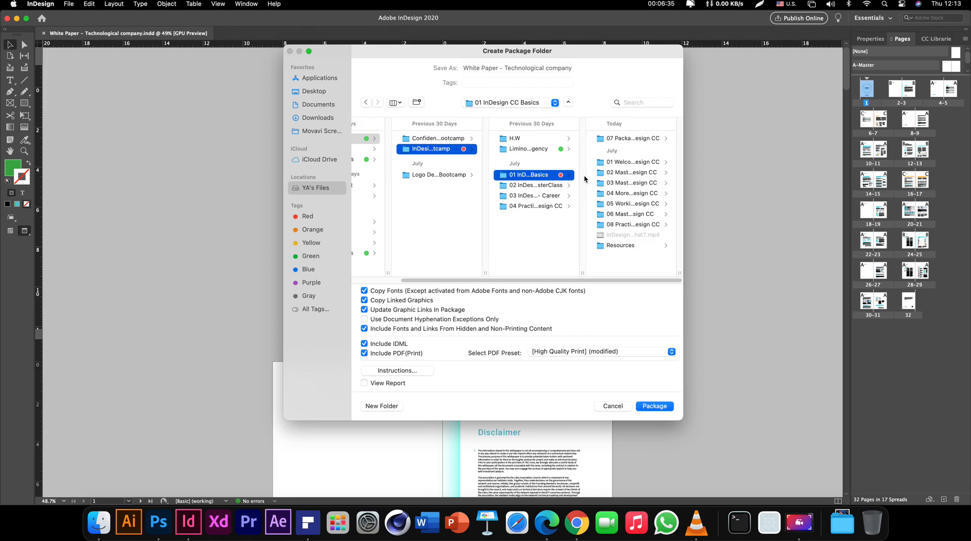
{"action": "left_click", "coordinate": [630, 225]}
{"action": "left_click", "coordinate": [537, 139]}
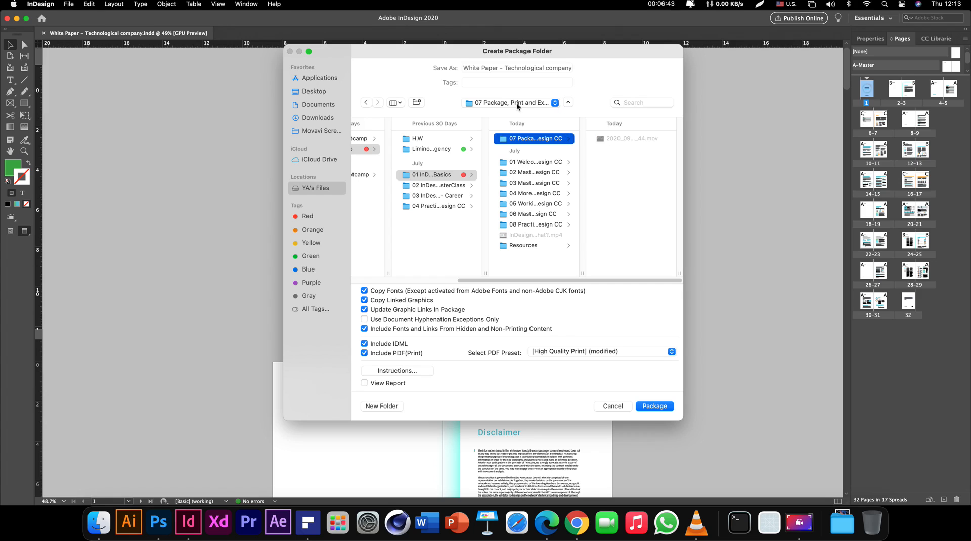
Rename the package folder to 'White Paper Folder'
{"action": "triple_click", "coordinate": [505, 70]}
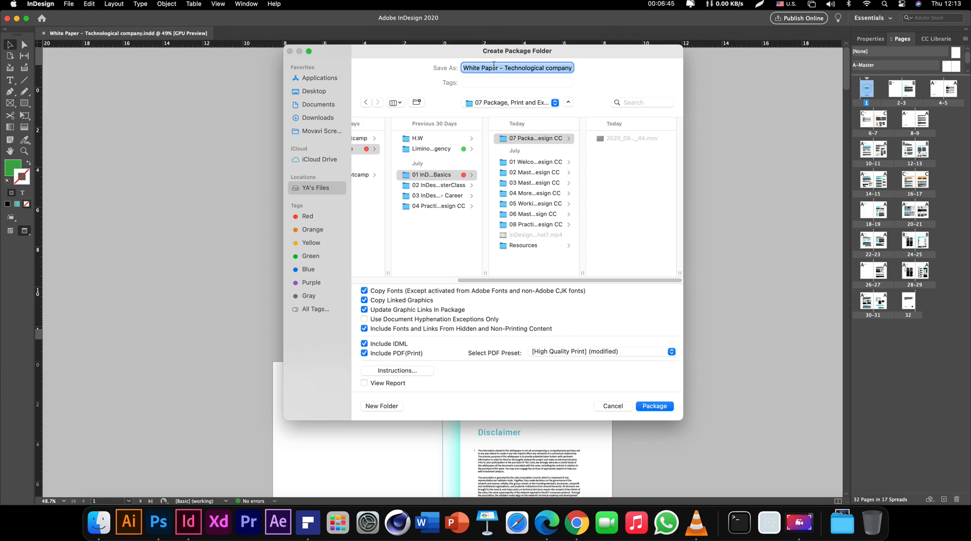
{"action": "left_click_drag", "start_coordinate": [504, 67], "coordinate": [452, 66]}
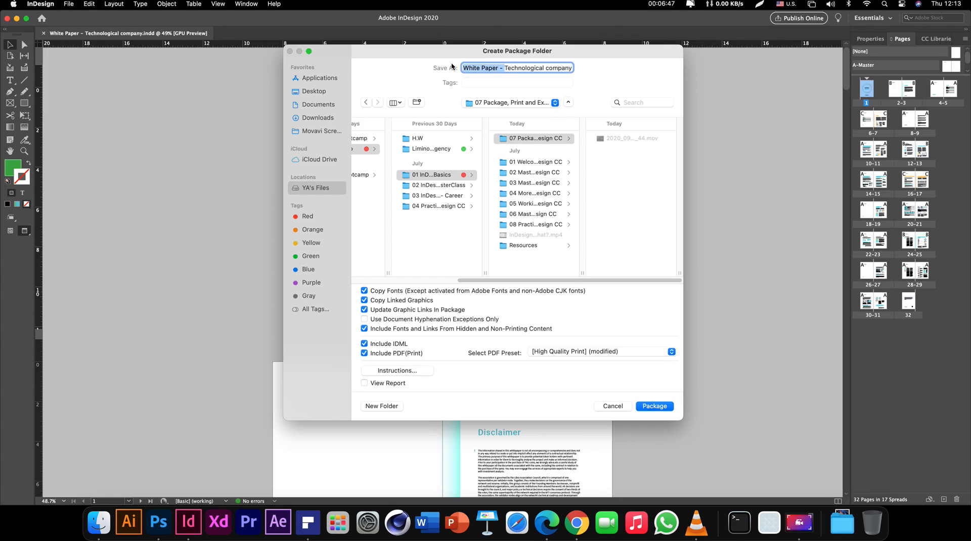
{"action": "key", "text": "BackSpace"}
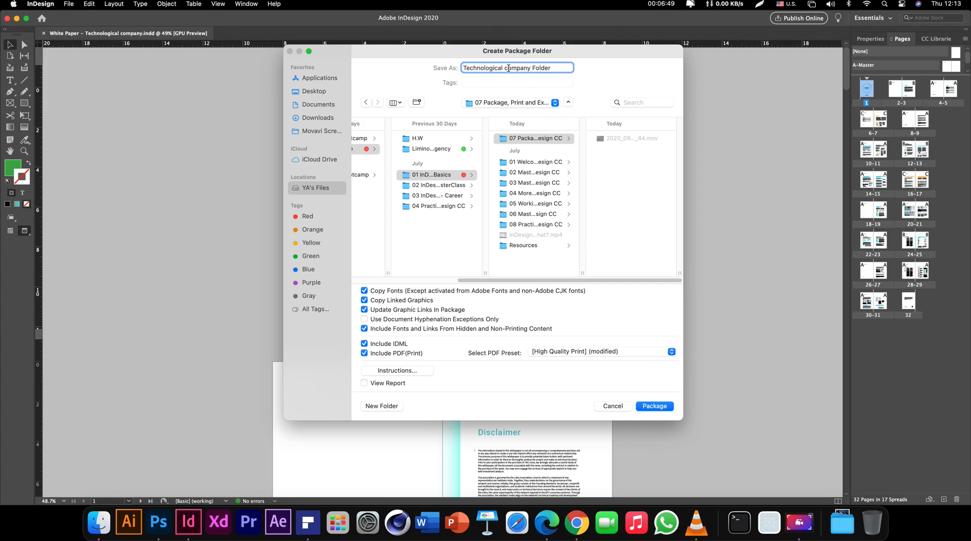
{"action": "type", "text": "C"}
{"action": "left_click_drag", "start_coordinate": [528, 70], "coordinate": [390, 70]}
{"action": "type", "text": "White Paper"}
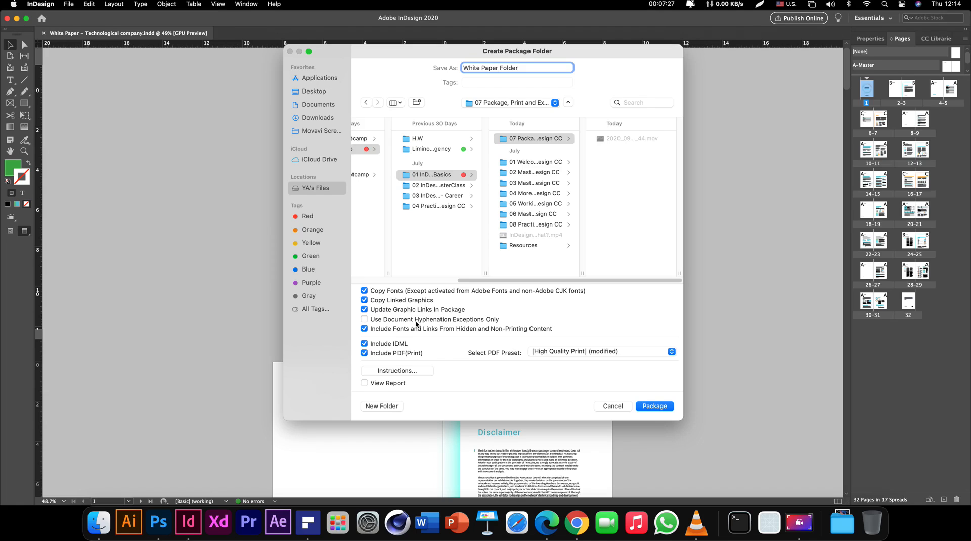
Use document hyphenation exceptions only and keep the IDML file included
{"action": "left_click", "coordinate": [385, 322]}
{"action": "left_click", "coordinate": [386, 346]}
{"action": "left_click", "coordinate": [387, 345]}
Include a print PDF using the [High Quality Print] preset and create the package
{"action": "left_click_drag", "start_coordinate": [582, 273], "coordinate": [659, 271]}
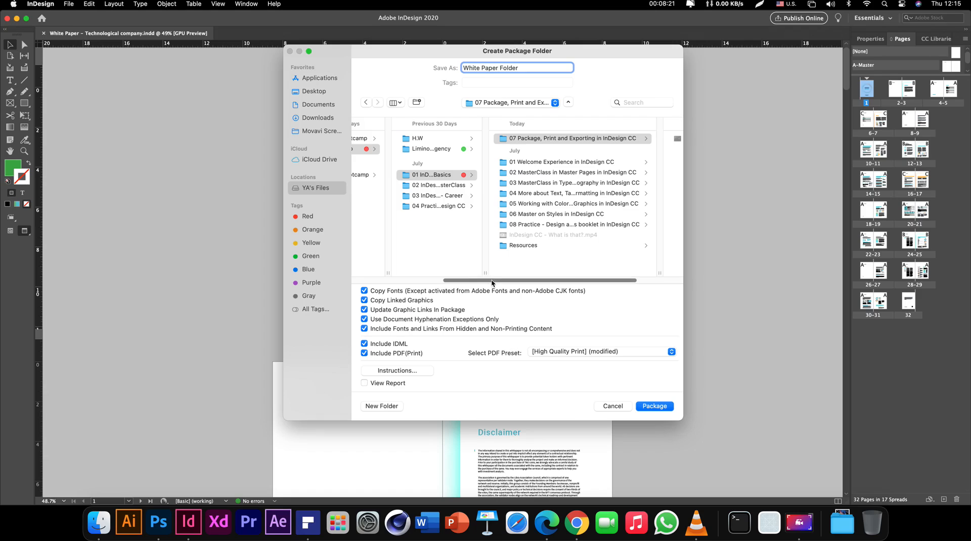
{"action": "left_click_drag", "start_coordinate": [487, 280], "coordinate": [563, 278]}
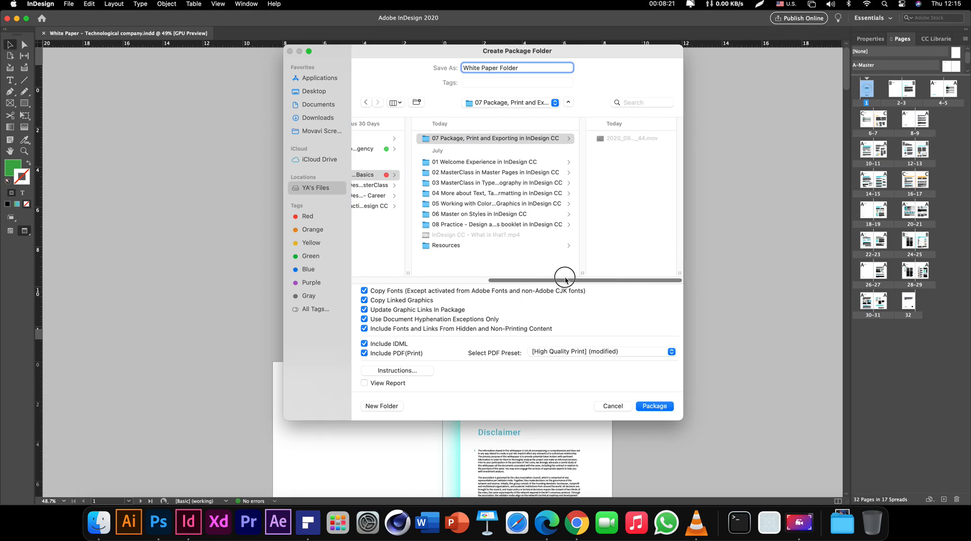
{"action": "left_click", "coordinate": [387, 355]}
{"action": "left_click", "coordinate": [387, 355]}
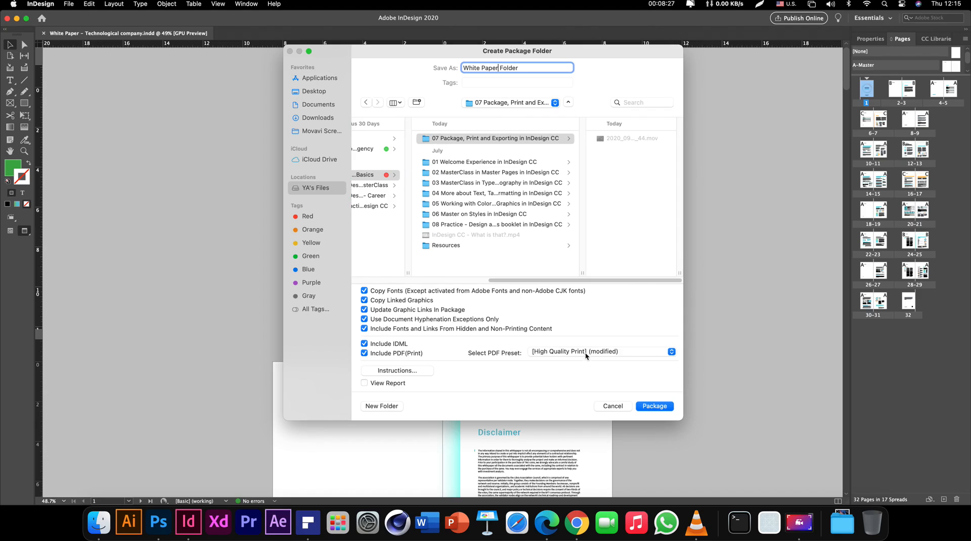
{"action": "left_click", "coordinate": [585, 353]}
{"action": "left_click", "coordinate": [583, 342]}
{"action": "left_click", "coordinate": [654, 406]}
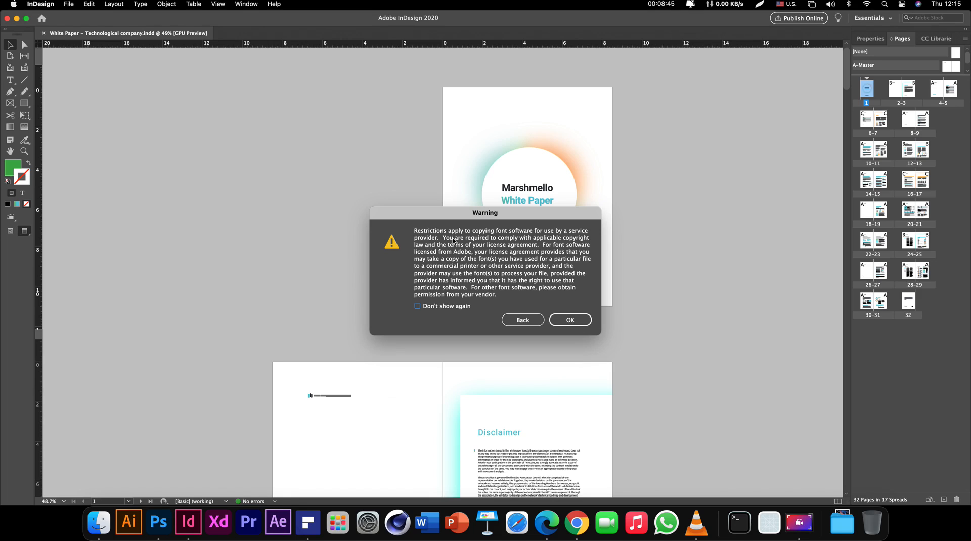
Dismiss the font-copying warning for good, finish packaging, and close the white paper document
{"action": "left_click", "coordinate": [453, 307]}
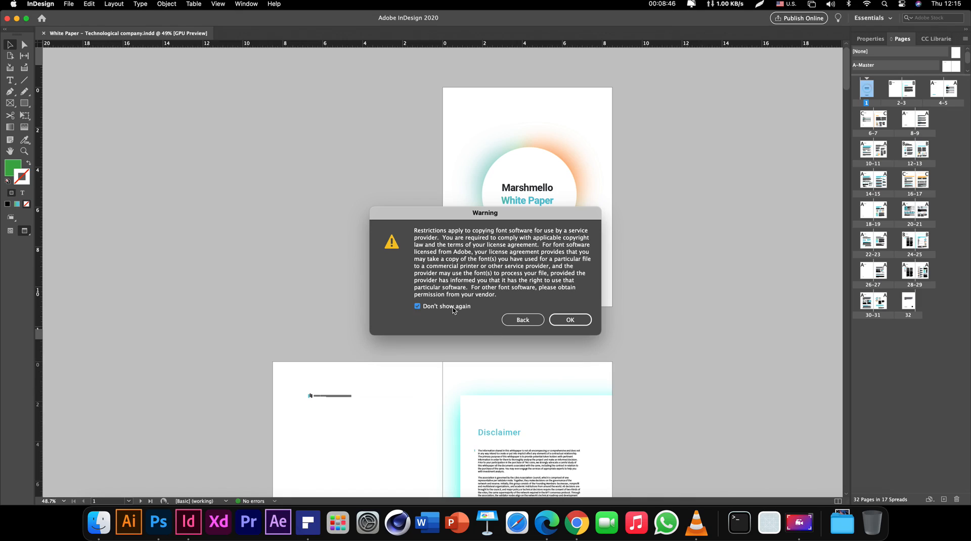
{"action": "left_click", "coordinate": [575, 322]}
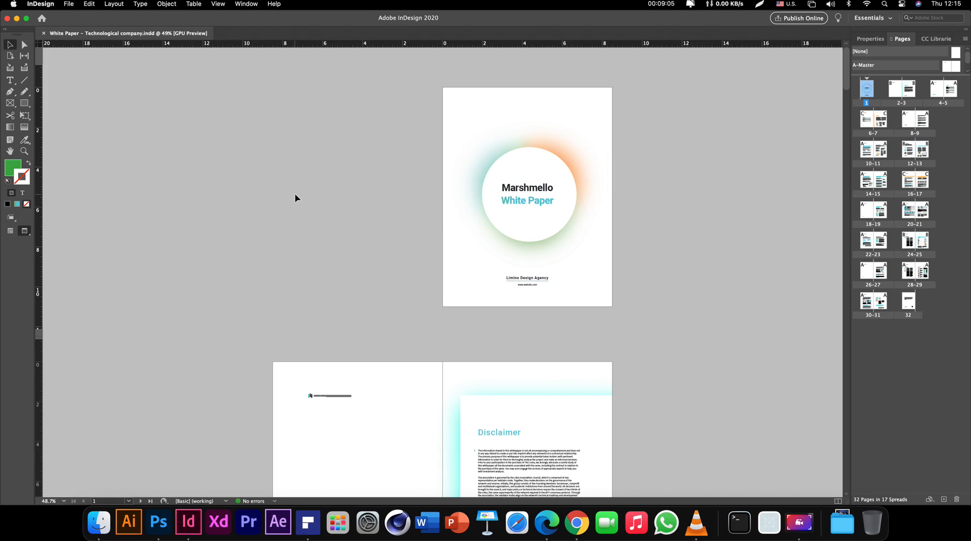
{"action": "key", "text": "super+w"}
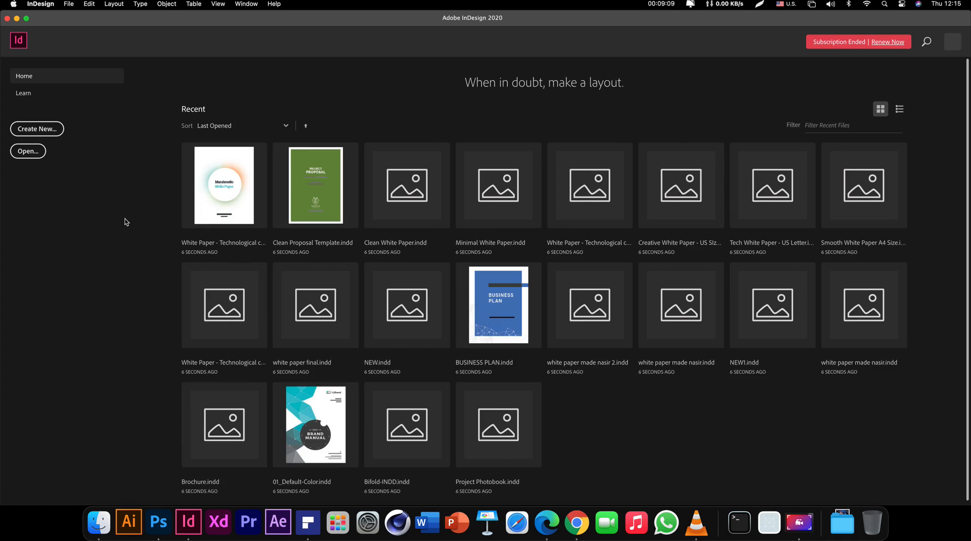
Open the White Paper Folder in Finder and preview the exported PDF
{"action": "left_click", "coordinate": [101, 524]}
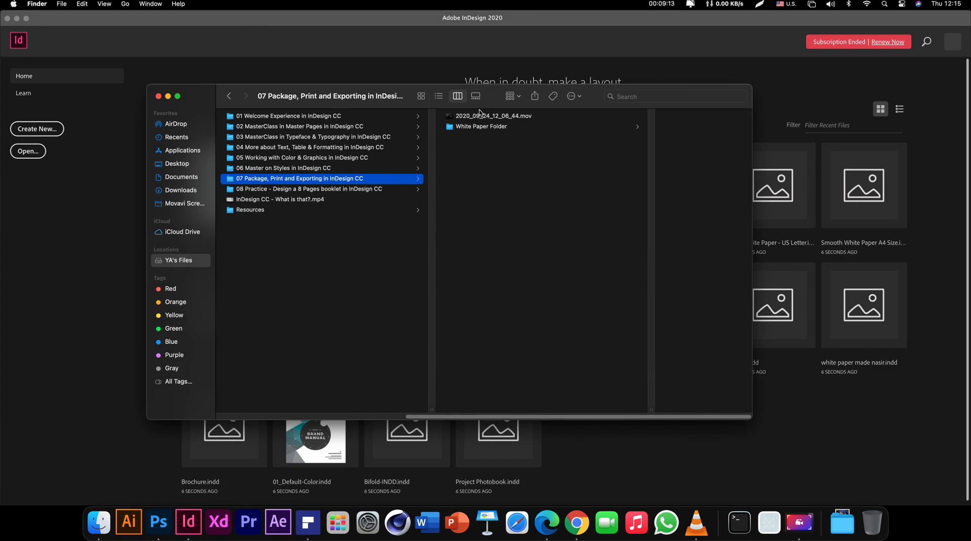
{"action": "left_click", "coordinate": [501, 133]}
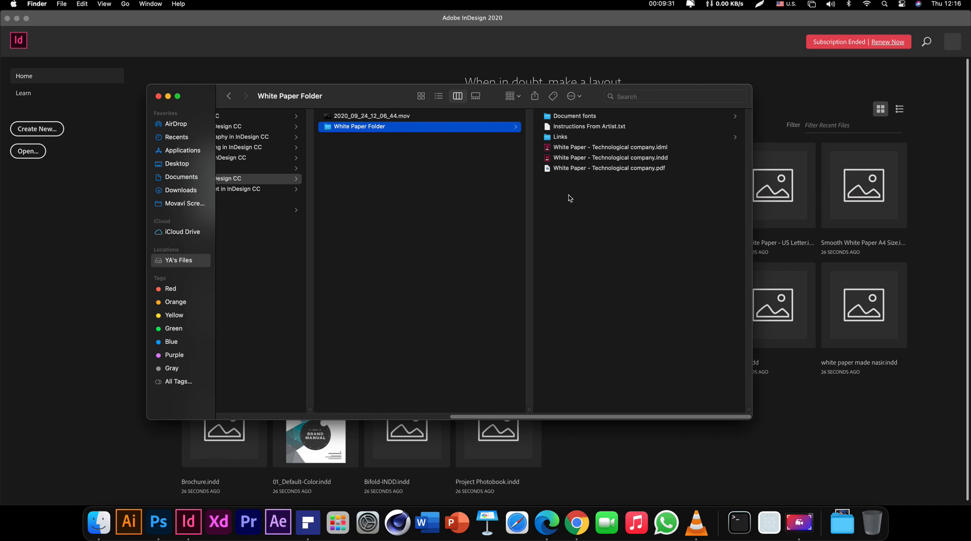
{"action": "left_click", "coordinate": [586, 169]}
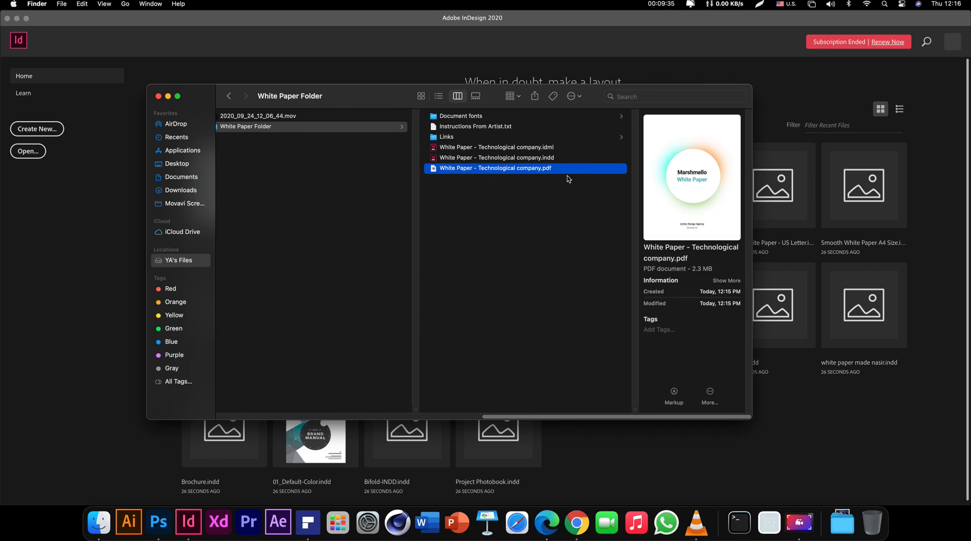
{"action": "key", "text": "space"}
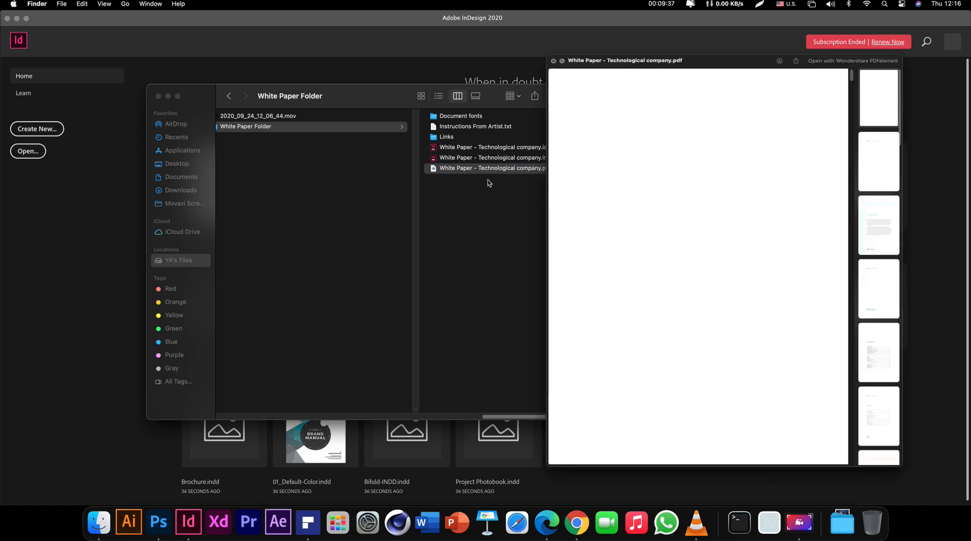
Browse the PDF's Disclaimer, Welcome, Content and page 13, then select the .indd file
{"action": "left_click", "coordinate": [927, 154]}
{"action": "left_click", "coordinate": [929, 242]}
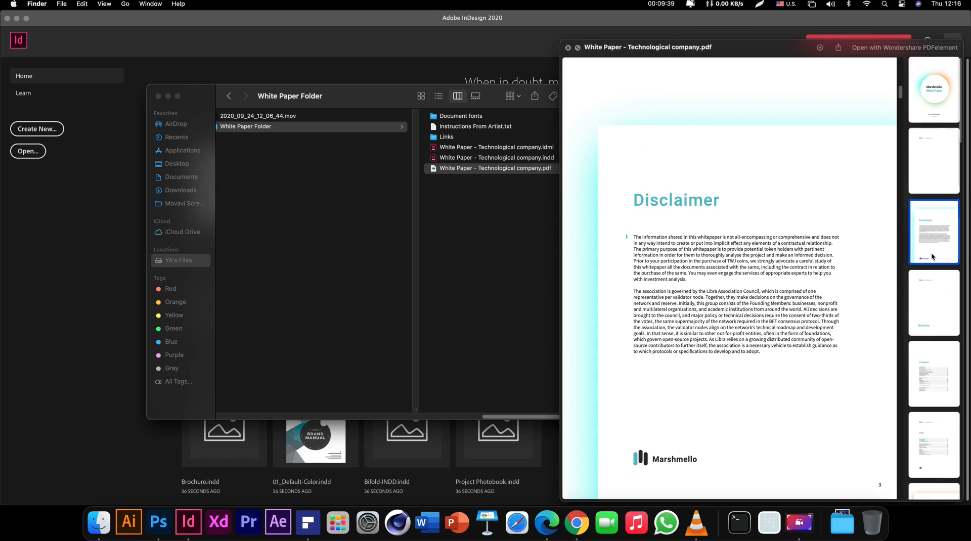
{"action": "left_click", "coordinate": [931, 292]}
{"action": "left_click", "coordinate": [936, 384]}
{"action": "scroll", "coordinate": [932, 457], "scroll_direction": "down", "scroll_amount": 10}
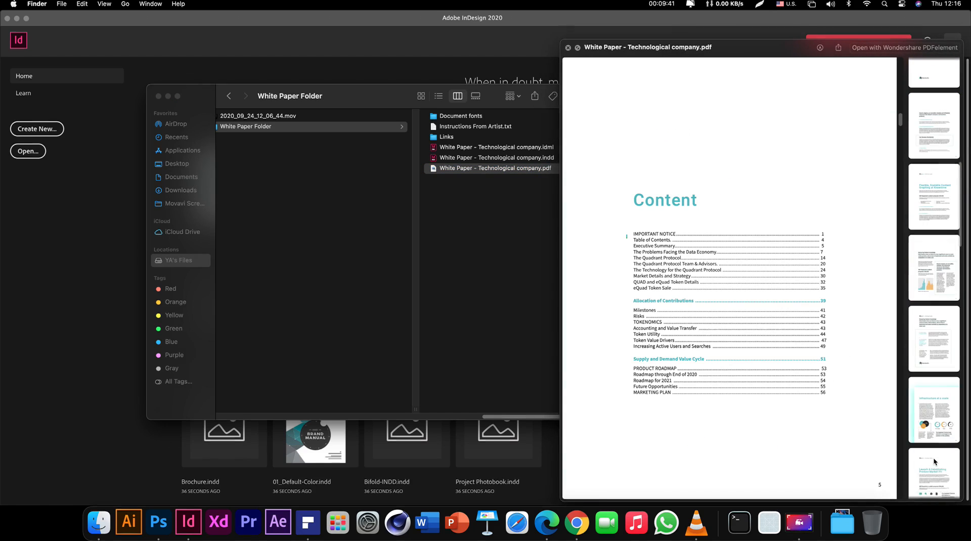
{"action": "left_click", "coordinate": [926, 409]}
{"action": "scroll", "coordinate": [799, 384], "scroll_direction": "down", "scroll_amount": 15}
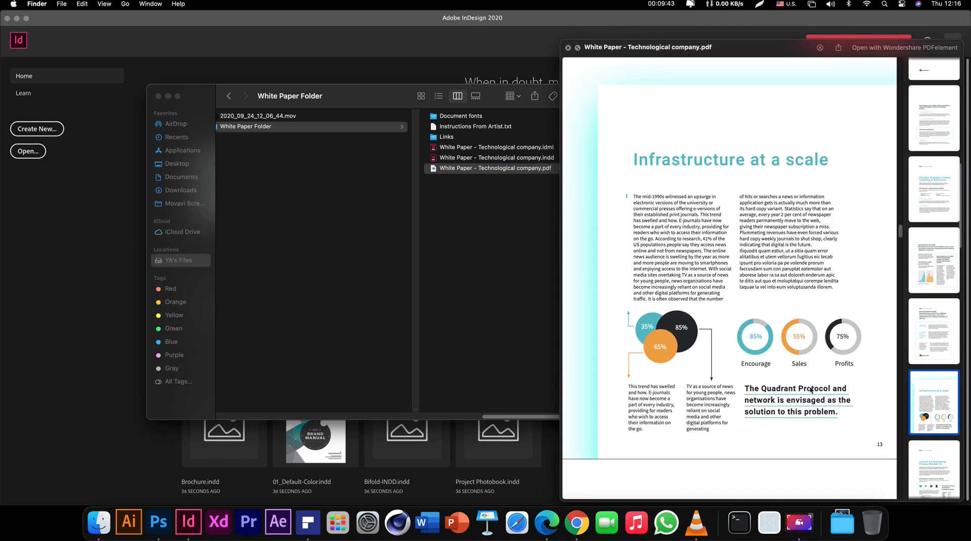
{"action": "scroll", "coordinate": [811, 389], "scroll_direction": "down", "scroll_amount": 15}
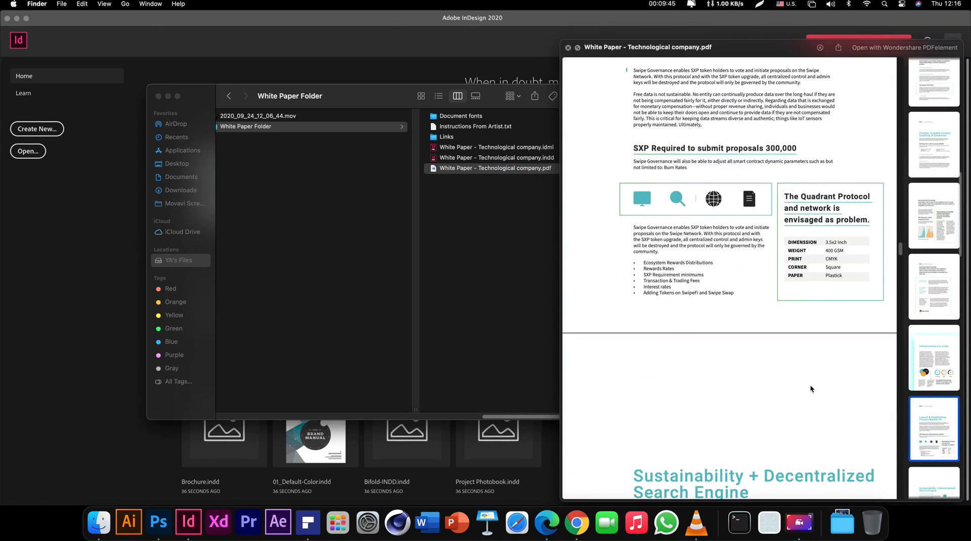
{"action": "scroll", "coordinate": [811, 386], "scroll_direction": "down", "scroll_amount": 15}
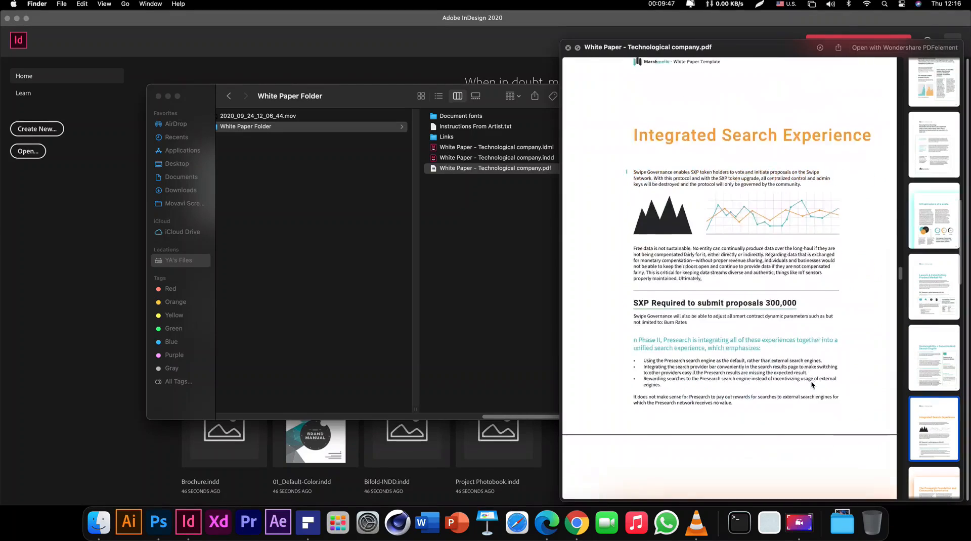
{"action": "scroll", "coordinate": [812, 386], "scroll_direction": "down", "scroll_amount": 3}
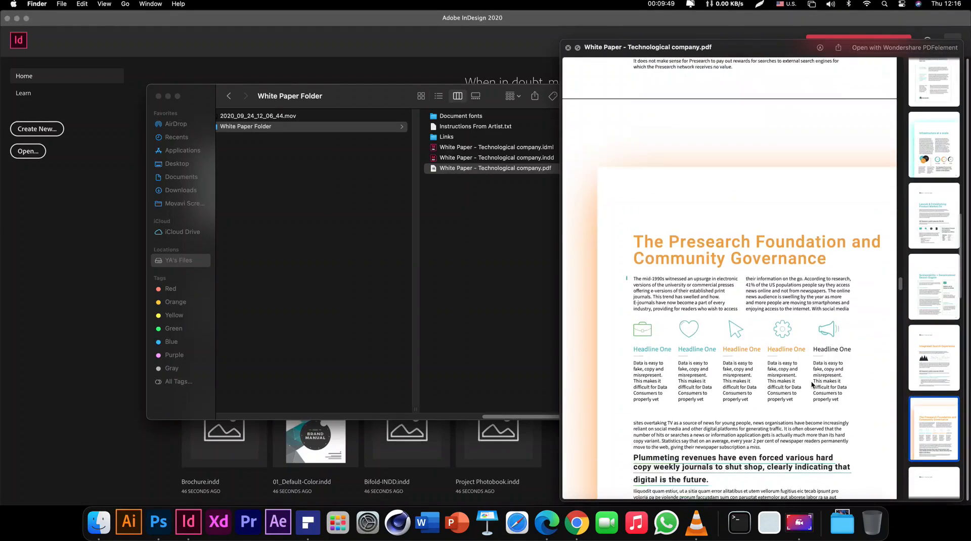
{"action": "key", "text": "space"}
{"action": "left_click", "coordinate": [526, 160]}
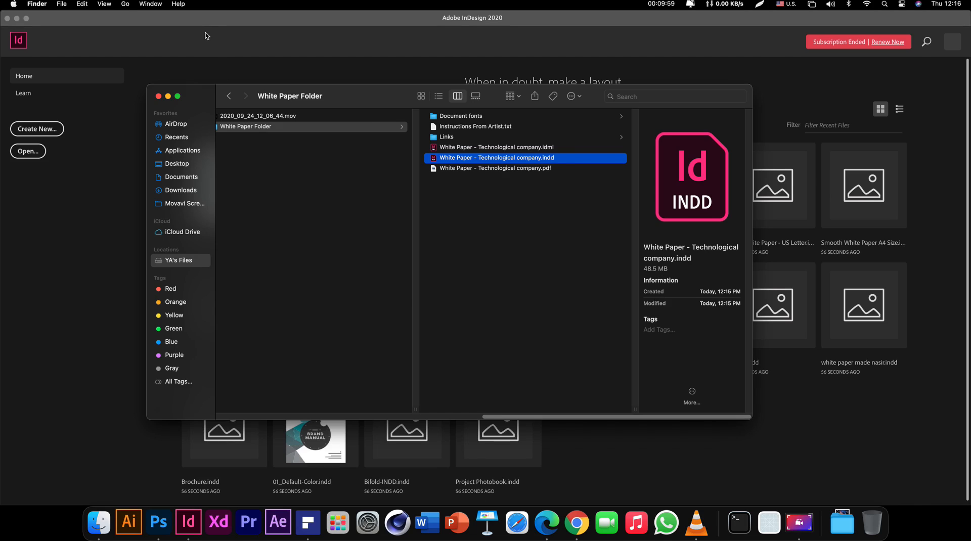
Bring InDesign forward and browse its Help menu resources
{"action": "left_click", "coordinate": [186, 23]}
{"action": "left_click", "coordinate": [273, 4]}
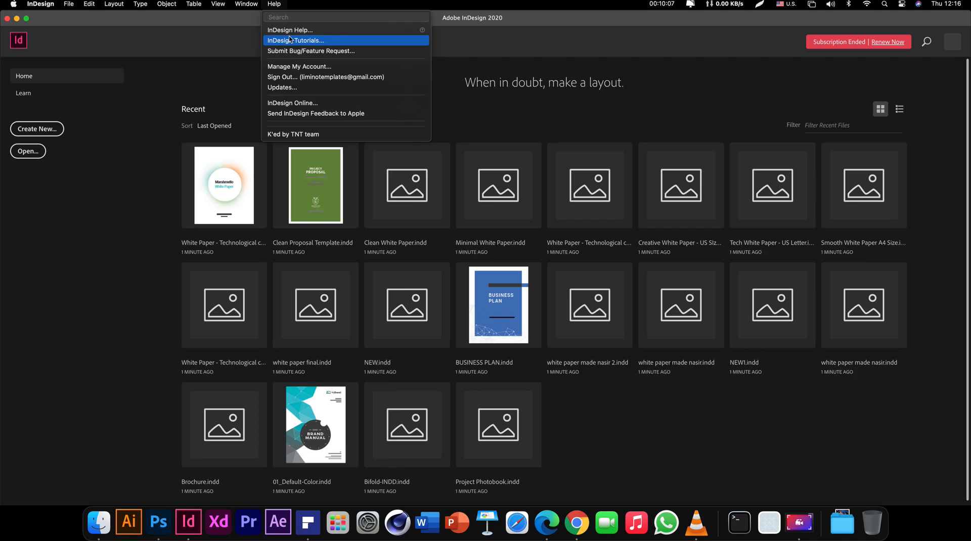
{"action": "mouse_move", "coordinate": [252, 8]}
{"action": "left_click", "coordinate": [419, 92]}
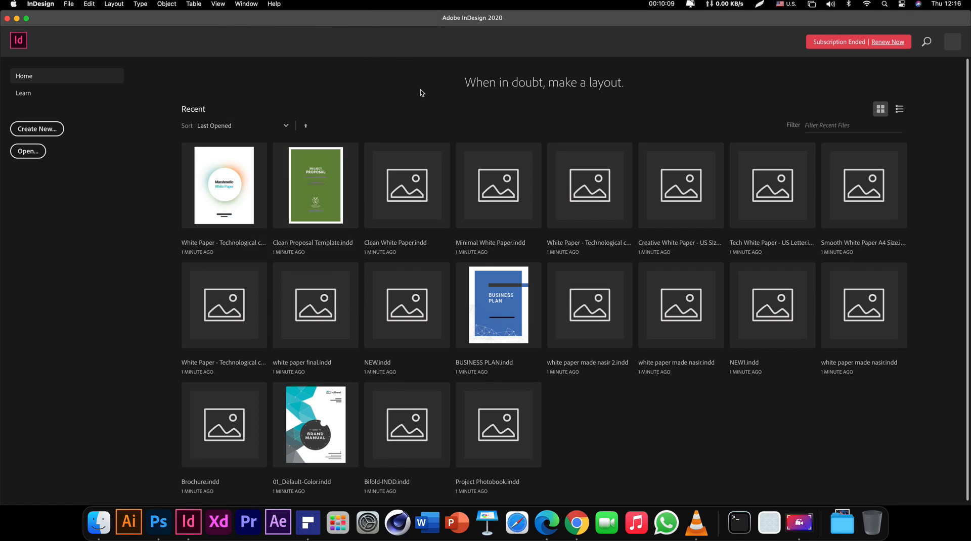
Return to the White Paper Folder in Finder, check the IDML, and open Links
{"action": "left_click", "coordinate": [93, 520]}
{"action": "left_click", "coordinate": [517, 148]}
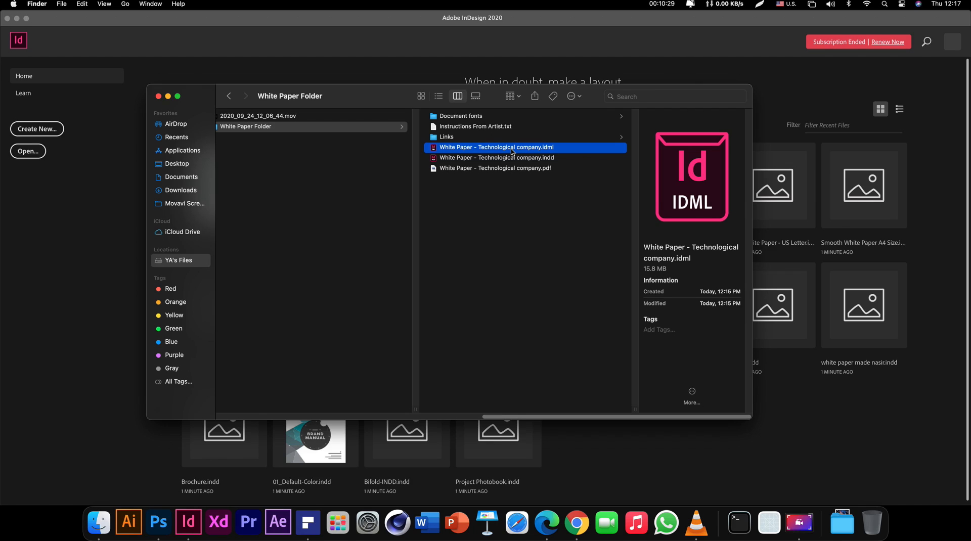
{"action": "left_click", "coordinate": [488, 137]}
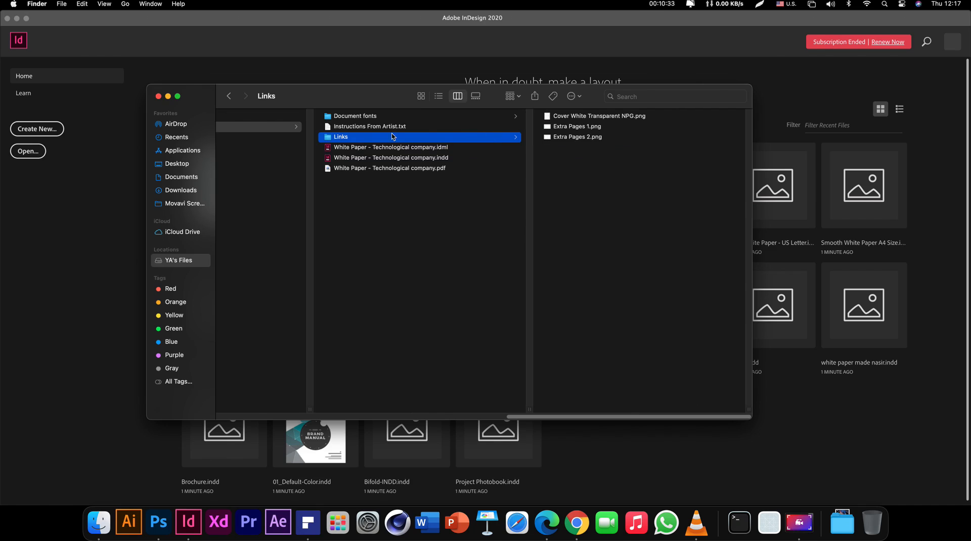
Preview the Cover White Transparent, Extra Pages 1 and 2 PNGs, then Instructions From Artist.txt
{"action": "left_click", "coordinate": [589, 118]}
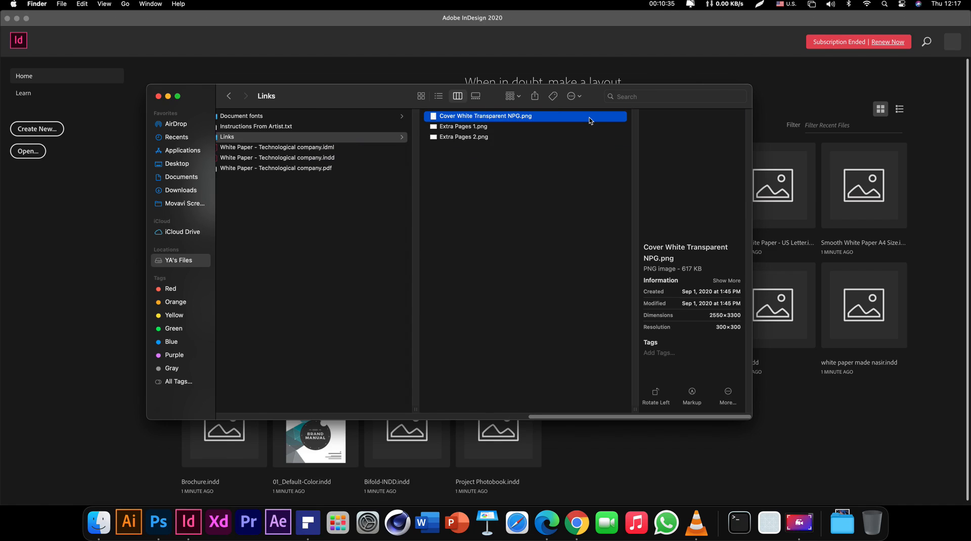
{"action": "key", "text": "space"}
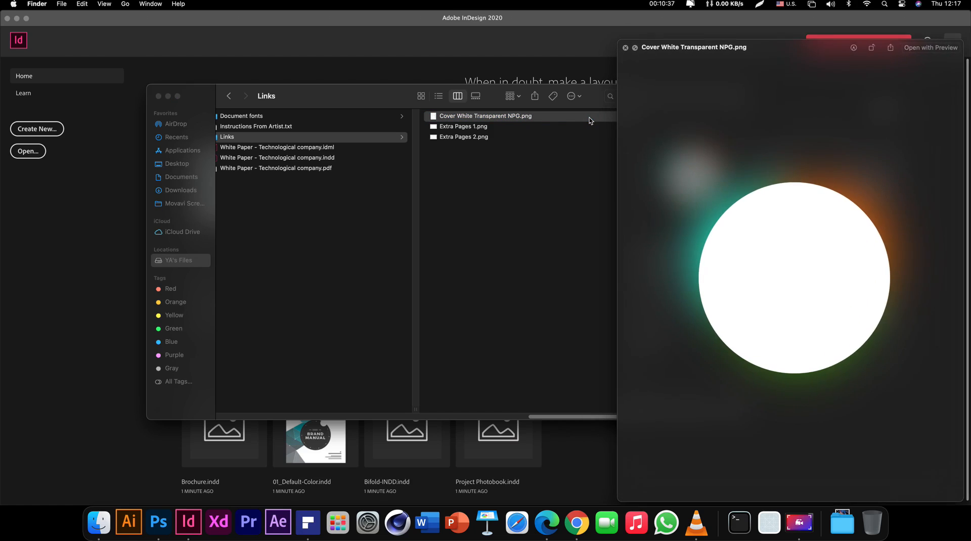
{"action": "key", "text": "Down"}
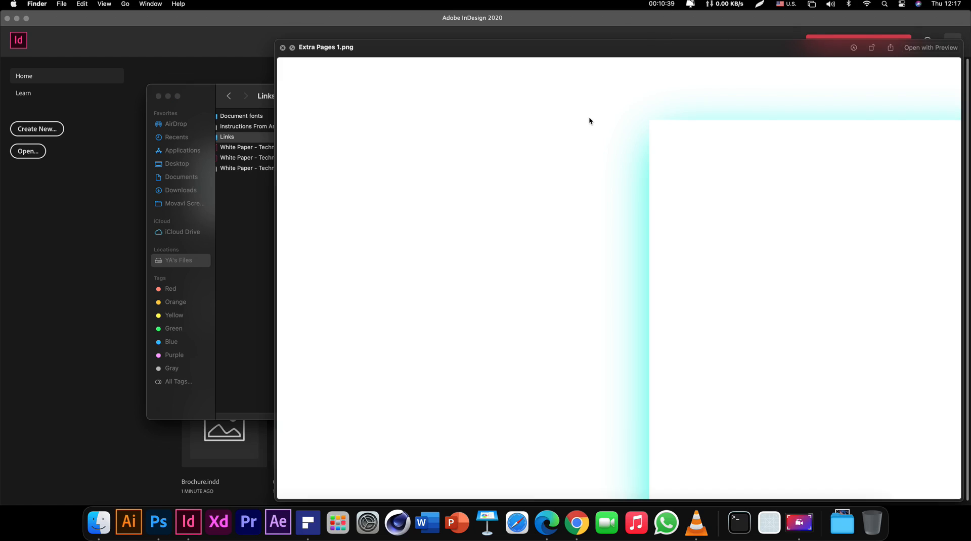
{"action": "key", "text": "Down"}
{"action": "key", "text": "space"}
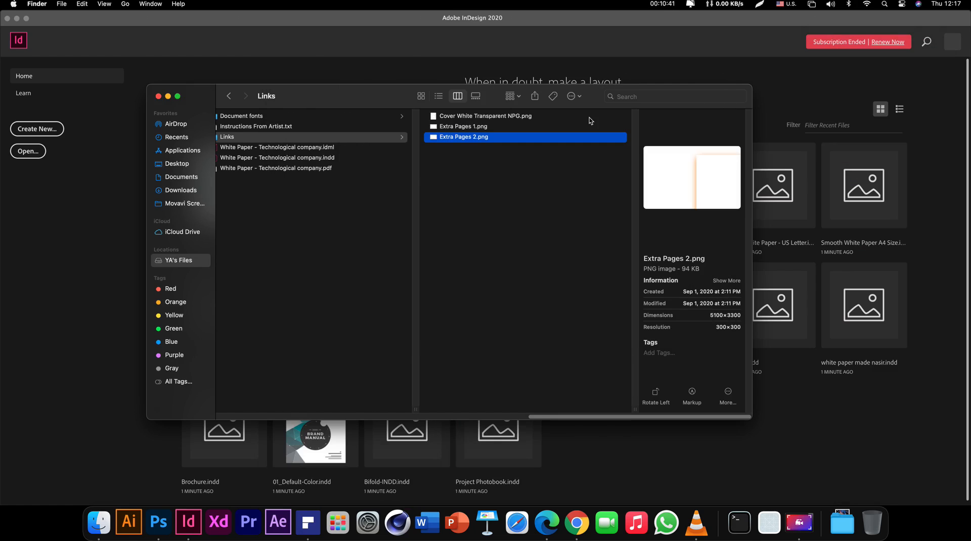
{"action": "left_click", "coordinate": [521, 219]}
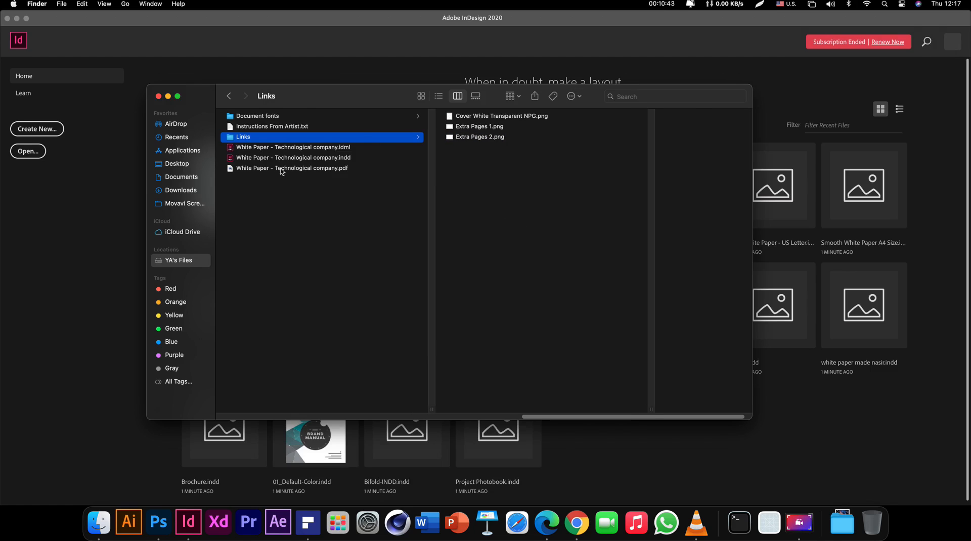
{"action": "left_click", "coordinate": [291, 127]}
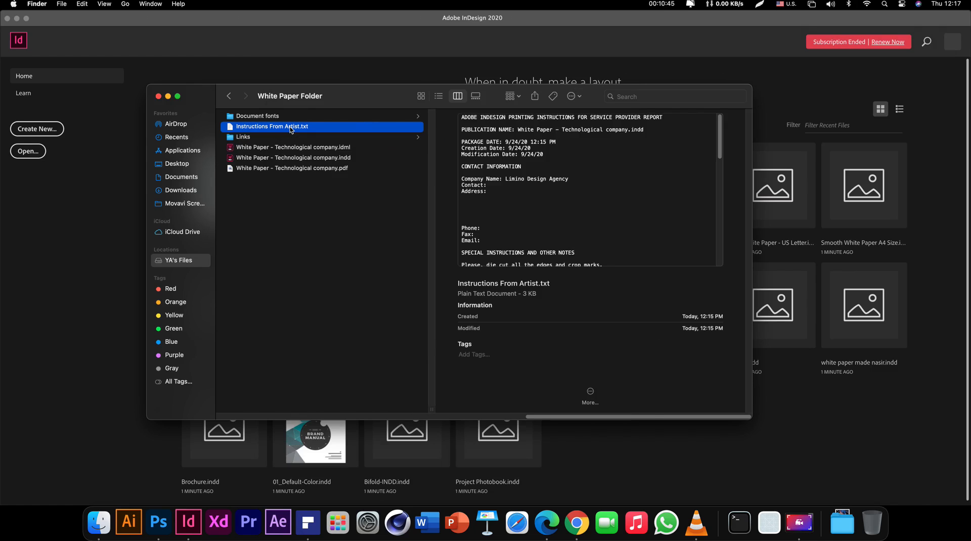
{"action": "double_click", "coordinate": [261, 129]}
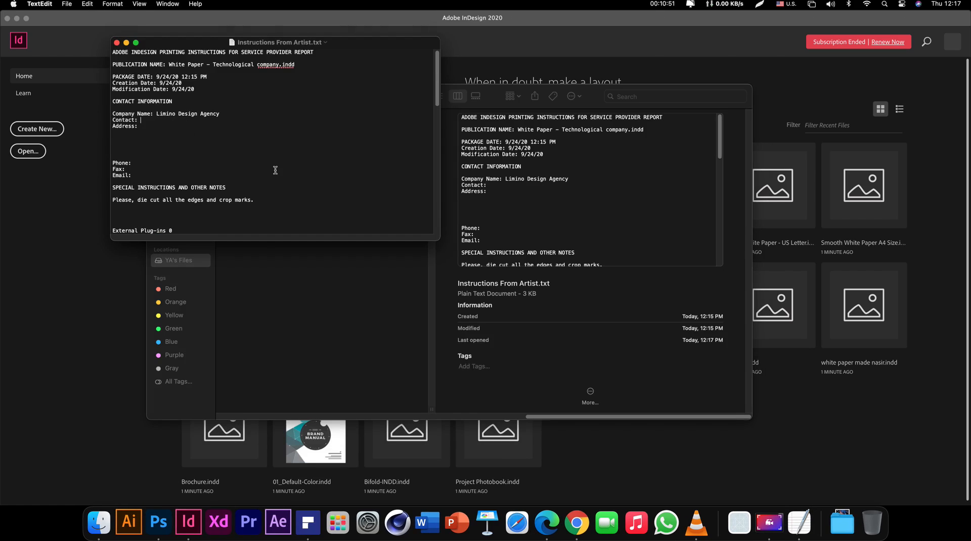
{"action": "scroll", "coordinate": [217, 183], "scroll_direction": "down", "scroll_amount": 5}
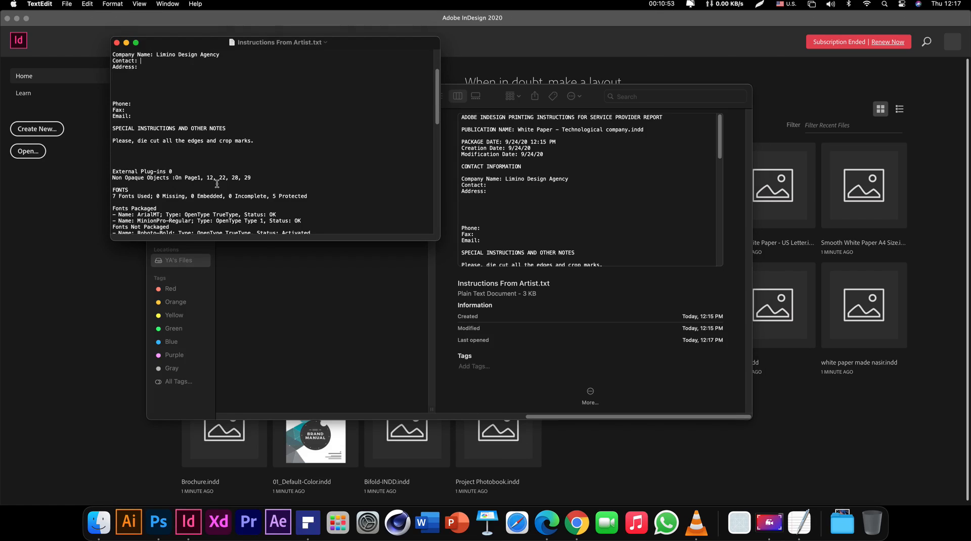
{"action": "left_click", "coordinate": [178, 136]}
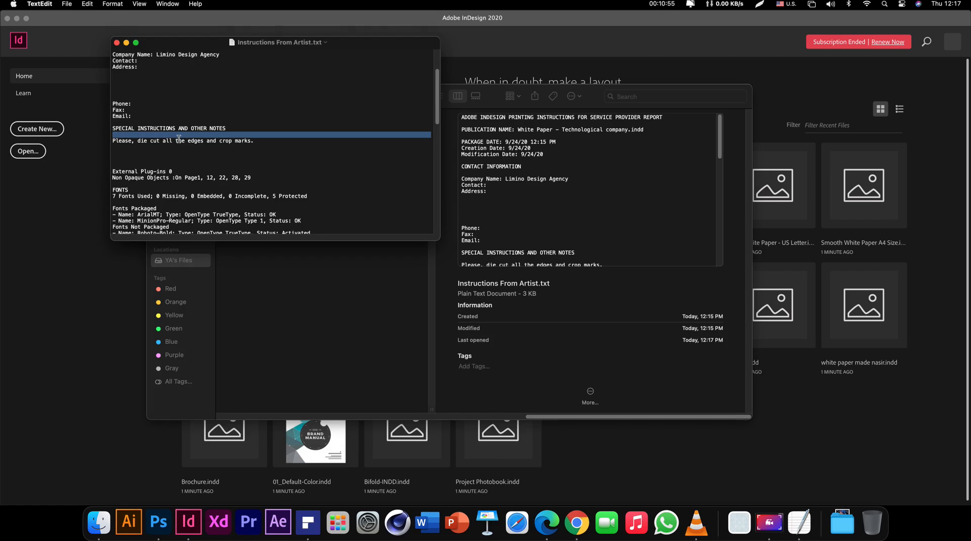
{"action": "triple_click", "coordinate": [179, 140]}
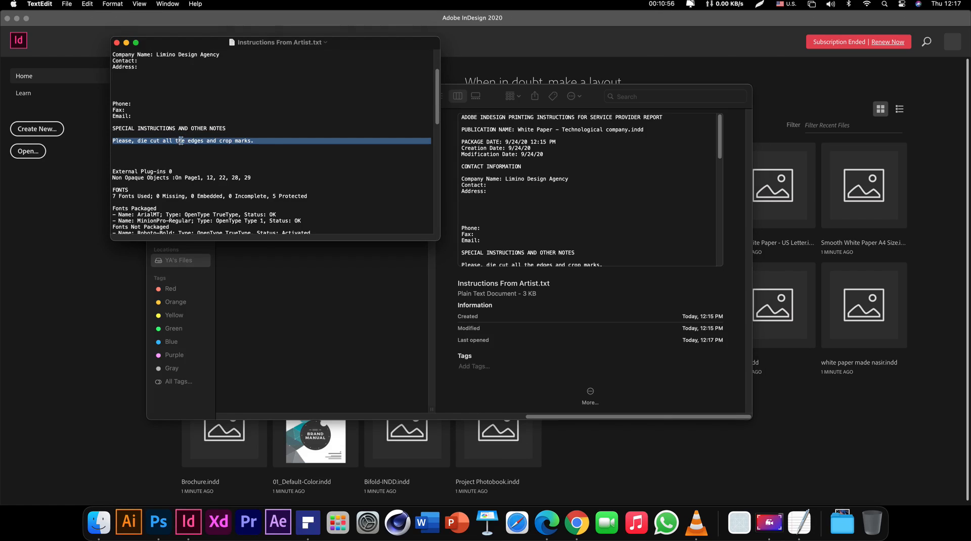
{"action": "left_click", "coordinate": [273, 144]}
{"action": "triple_click", "coordinate": [276, 142]}
{"action": "scroll", "coordinate": [238, 157], "scroll_direction": "down", "scroll_amount": 5}
{"action": "scroll", "coordinate": [255, 170], "scroll_direction": "down", "scroll_amount": 5}
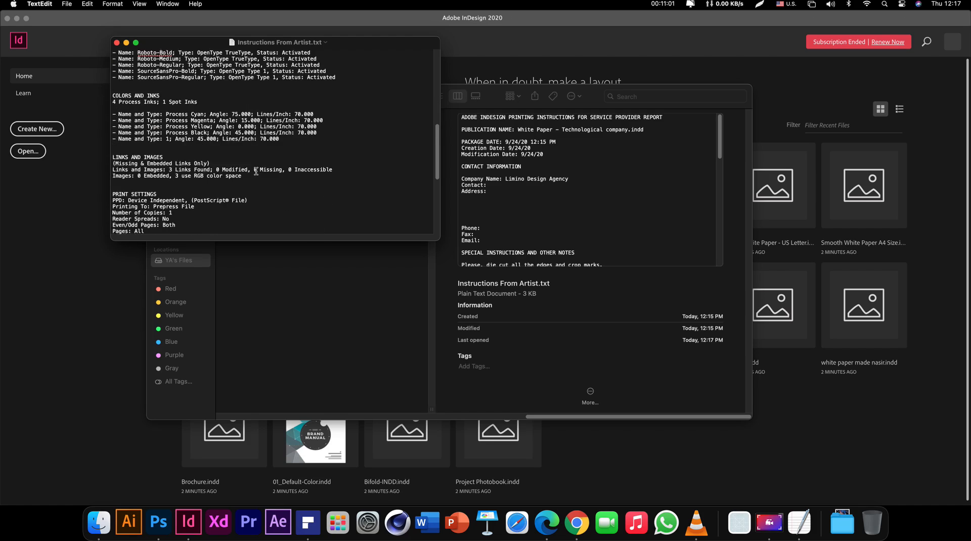
{"action": "scroll", "coordinate": [256, 168], "scroll_direction": "up", "scroll_amount": 5}
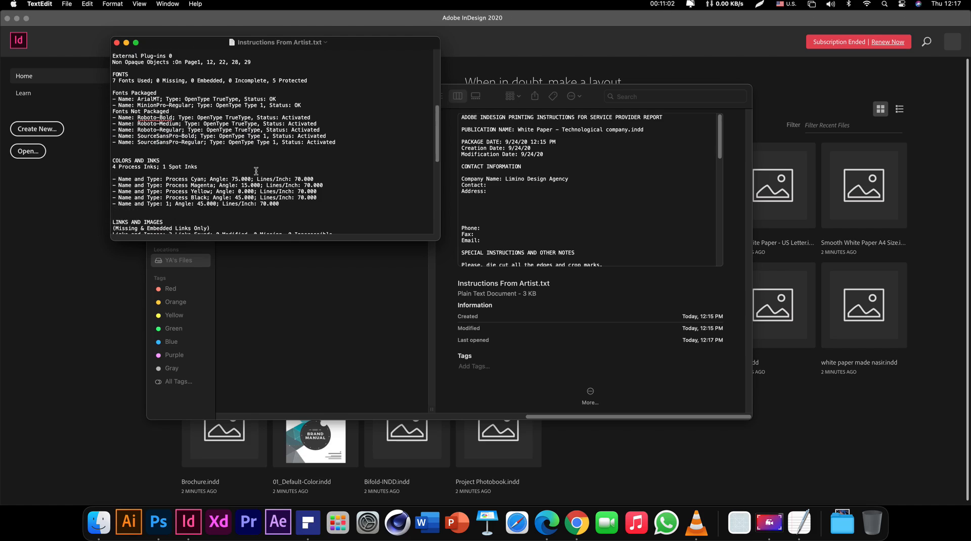
{"action": "left_click", "coordinate": [116, 43]}
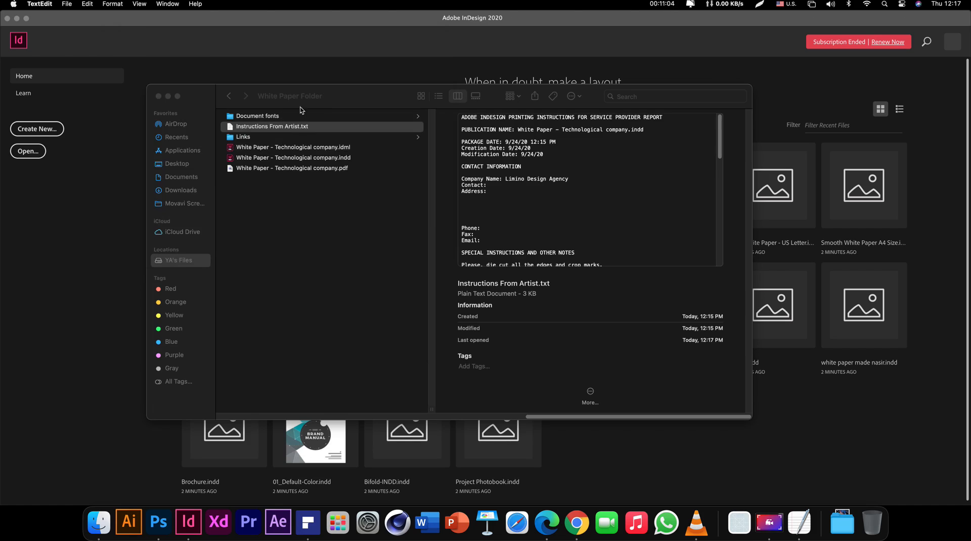
Preview Arial.ttf and MinionPro-Regular.otf in the Document fonts folder
{"action": "left_click", "coordinate": [265, 115]}
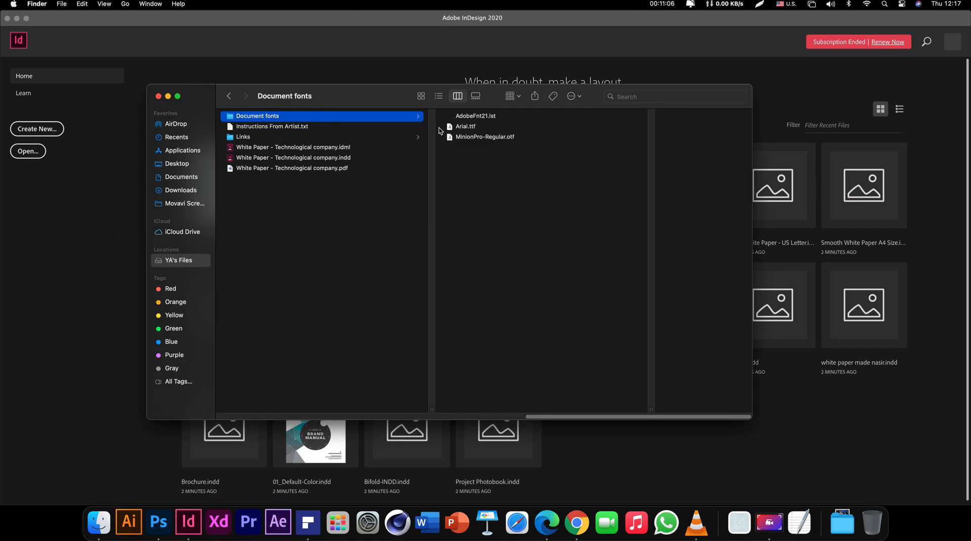
{"action": "left_click", "coordinate": [469, 126]}
{"action": "left_click", "coordinate": [469, 137]}
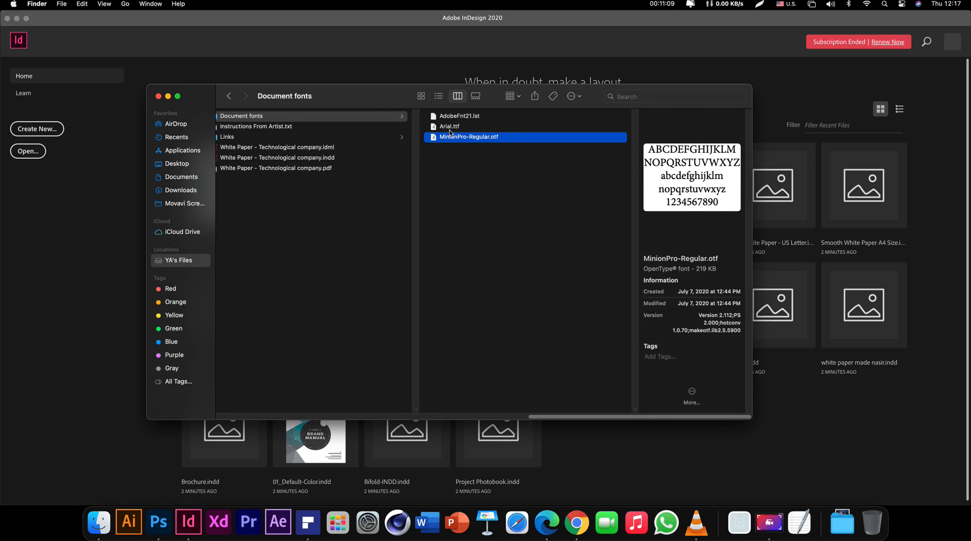
{"action": "left_click", "coordinate": [450, 127]}
{"action": "key", "text": "space"}
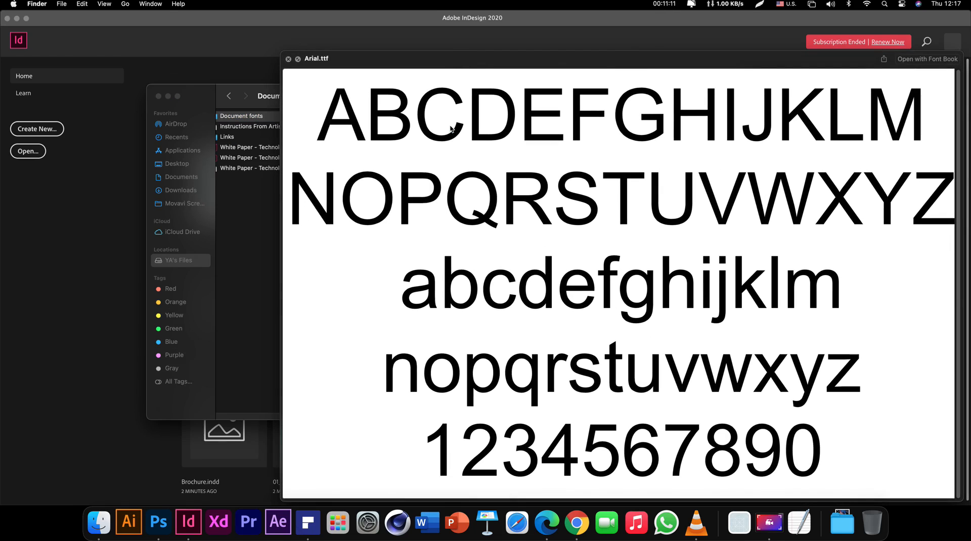
{"action": "key", "text": "Down"}
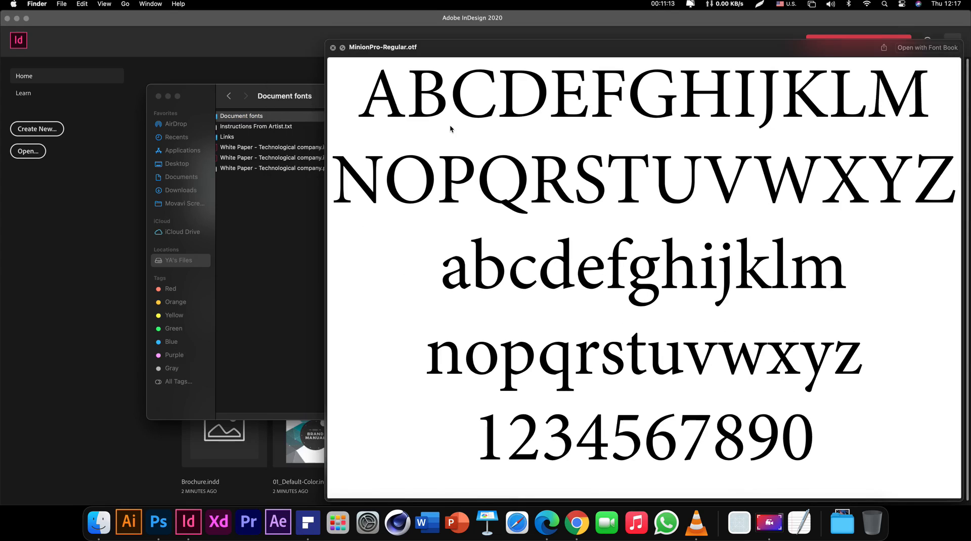
{"action": "key", "text": "space"}
{"action": "left_click", "coordinate": [462, 213]}
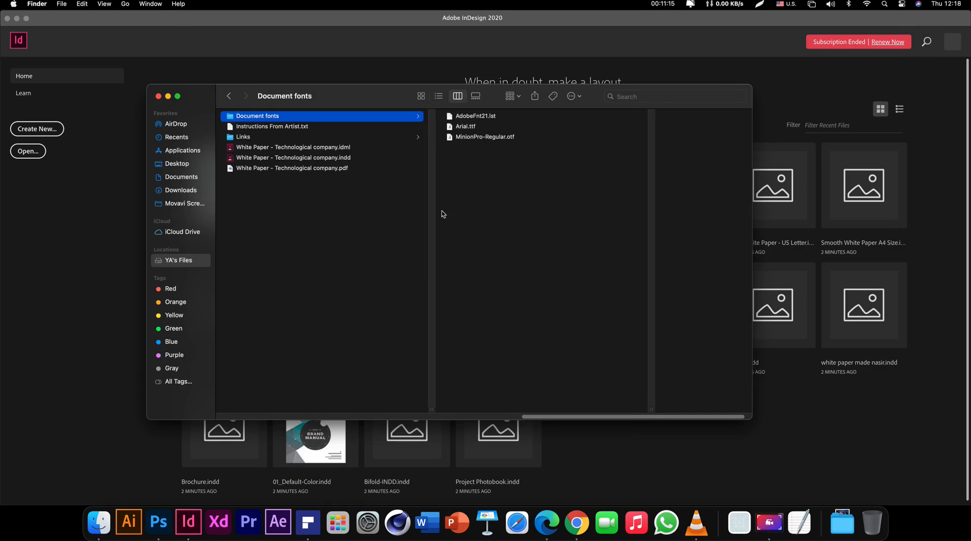
Select all six items in White Paper Folder, then close the Finder window
{"action": "left_click", "coordinate": [345, 223]}
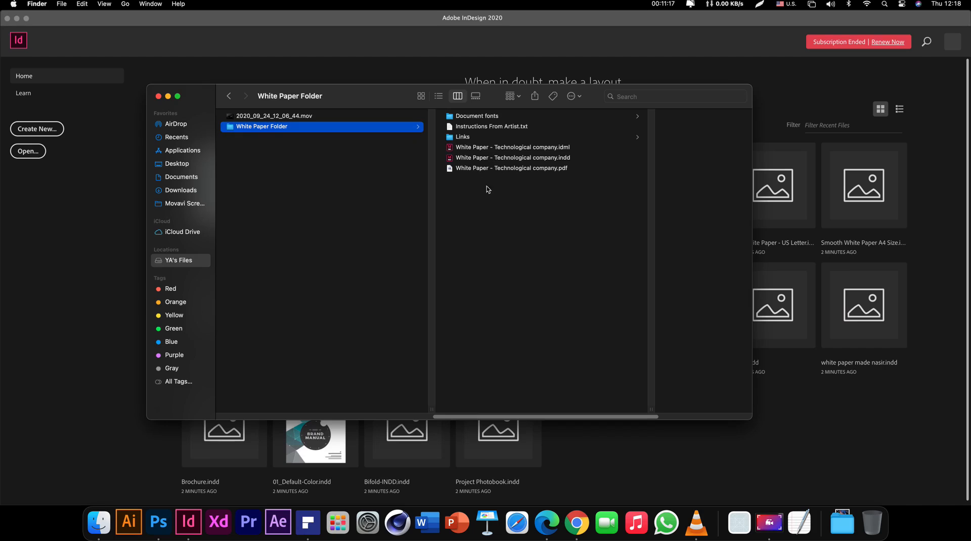
{"action": "left_click_drag", "start_coordinate": [455, 215], "coordinate": [546, 118]}
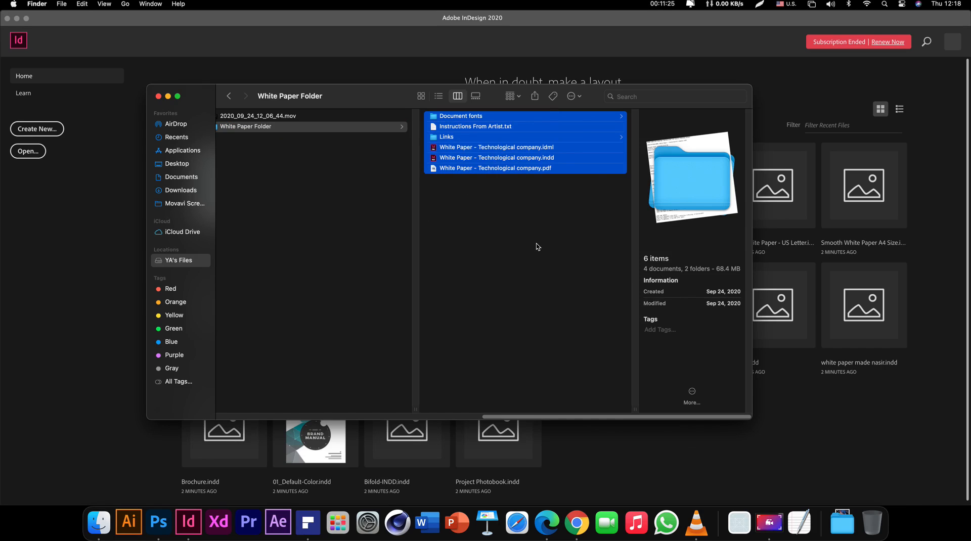
{"action": "left_click", "coordinate": [516, 250]}
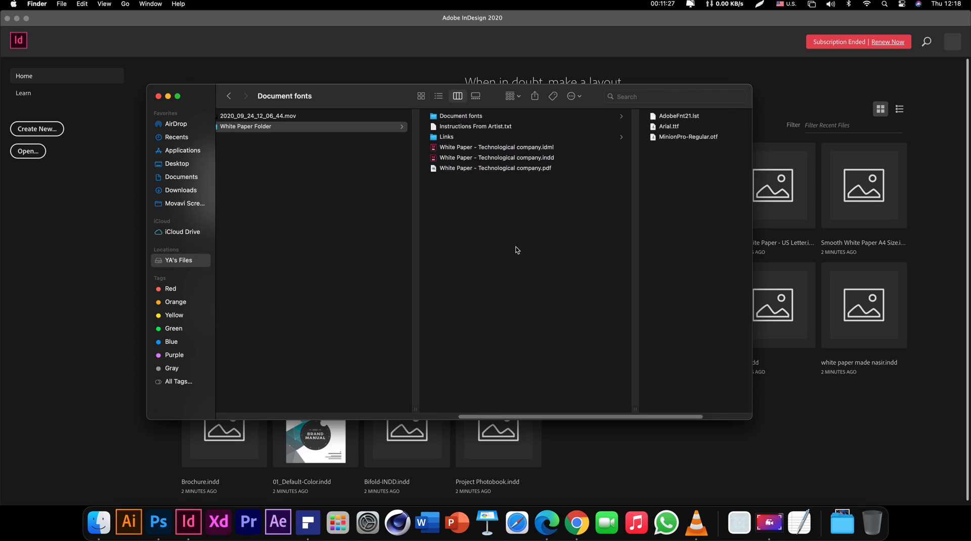
{"action": "left_click", "coordinate": [158, 96]}
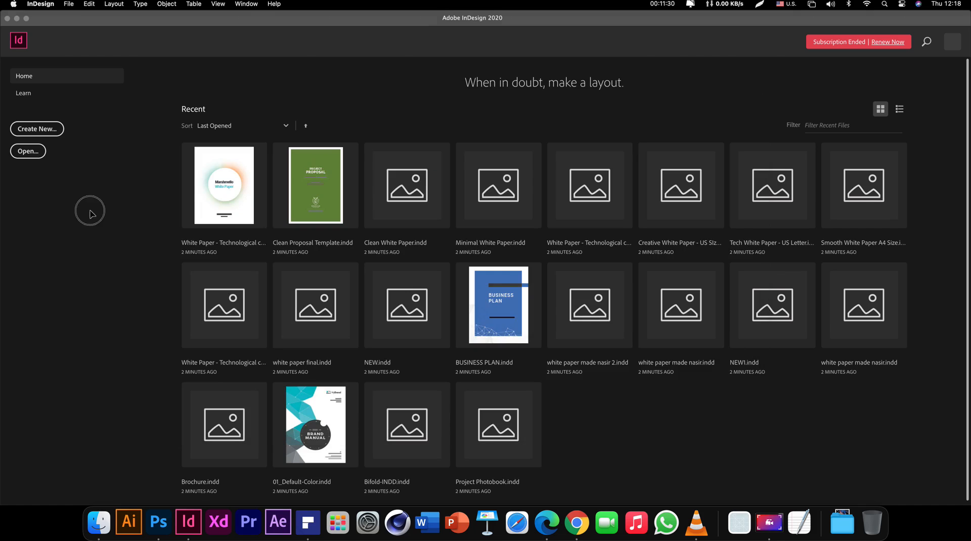
Open White Paper - Technological company.indd from Recent and scroll back to its cover page
{"action": "left_click", "coordinate": [239, 202]}
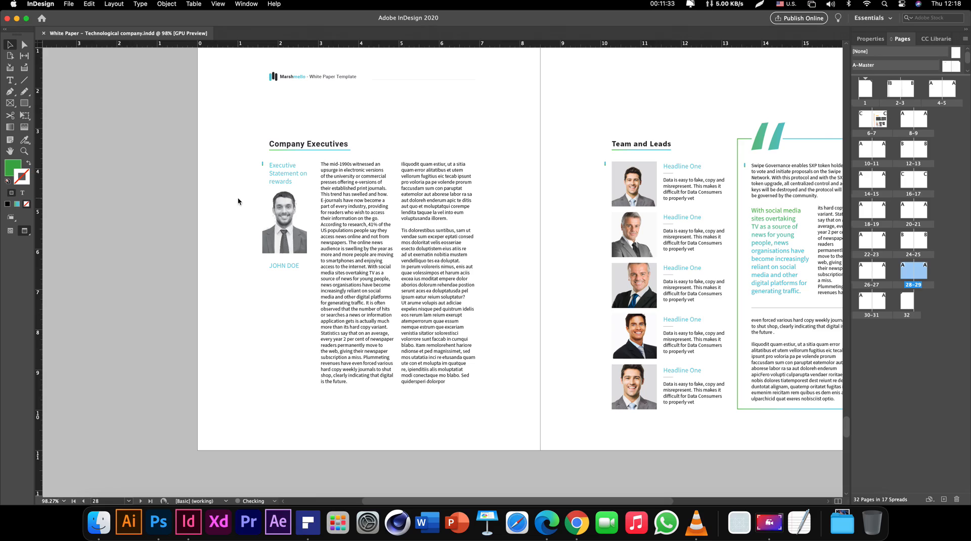
{"action": "left_click_drag", "start_coordinate": [544, 130], "coordinate": [466, 163]}
{"action": "scroll", "coordinate": [440, 172], "scroll_direction": "down", "scroll_amount": 5}
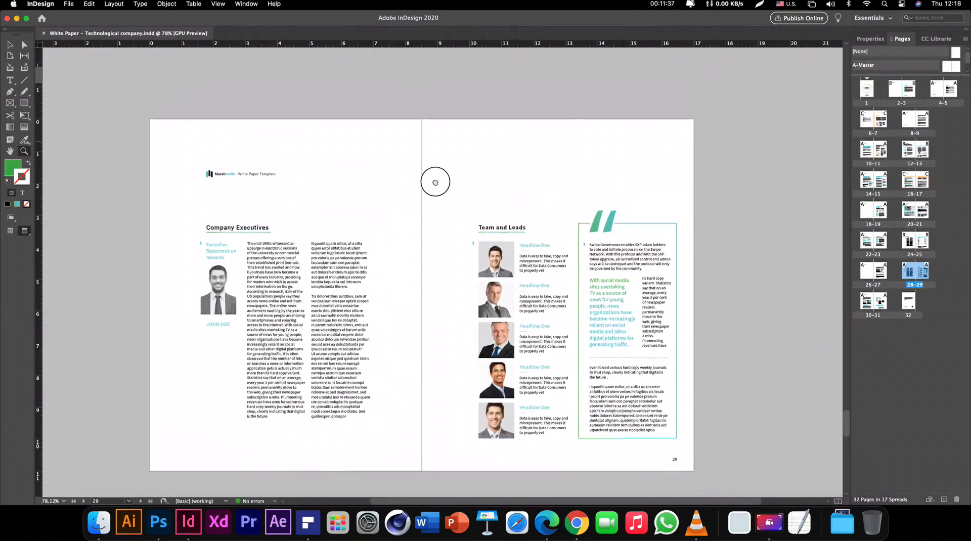
{"action": "scroll", "coordinate": [434, 338], "scroll_direction": "up", "scroll_amount": 10}
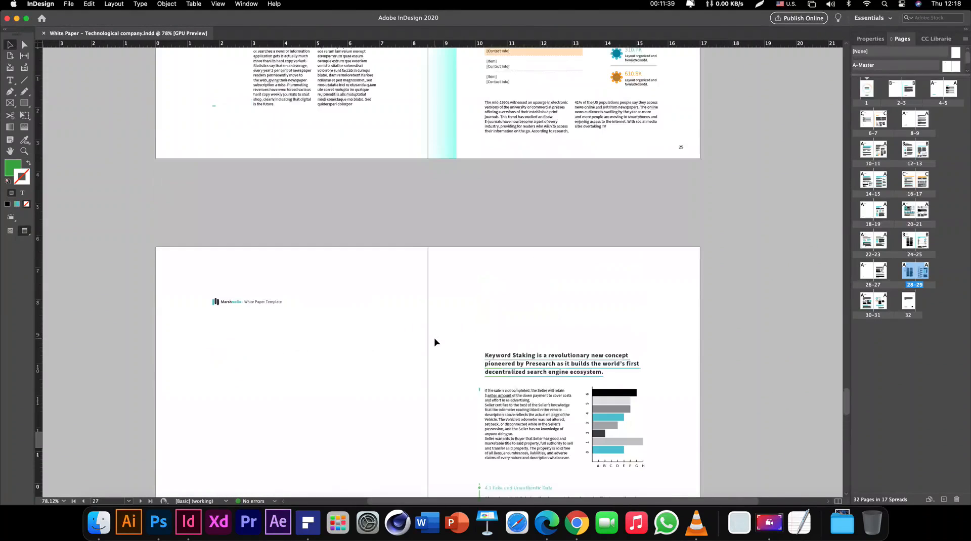
{"action": "scroll", "coordinate": [435, 342], "scroll_direction": "down", "scroll_amount": 3}
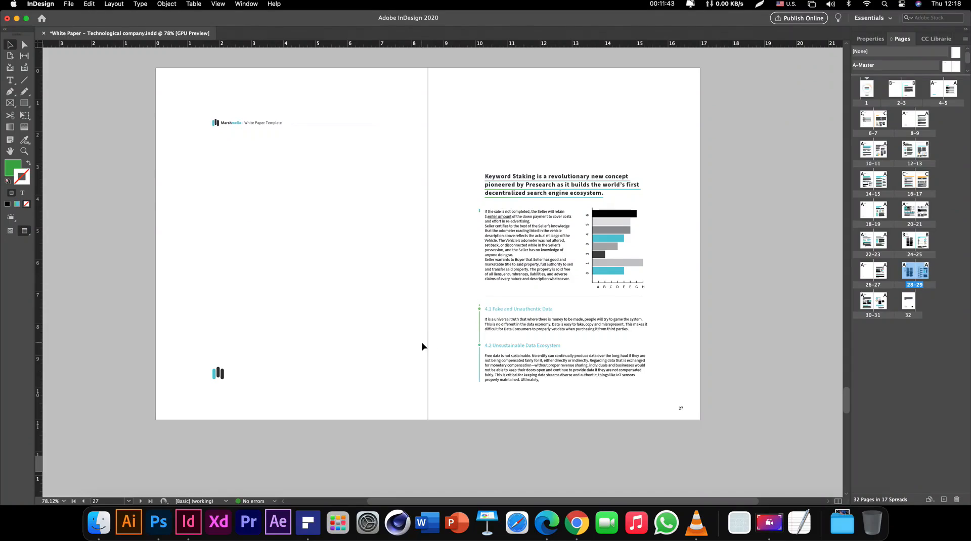
{"action": "scroll", "coordinate": [431, 340], "scroll_direction": "up", "scroll_amount": 20}
{"action": "scroll", "coordinate": [421, 349], "scroll_direction": "up", "scroll_amount": 8}
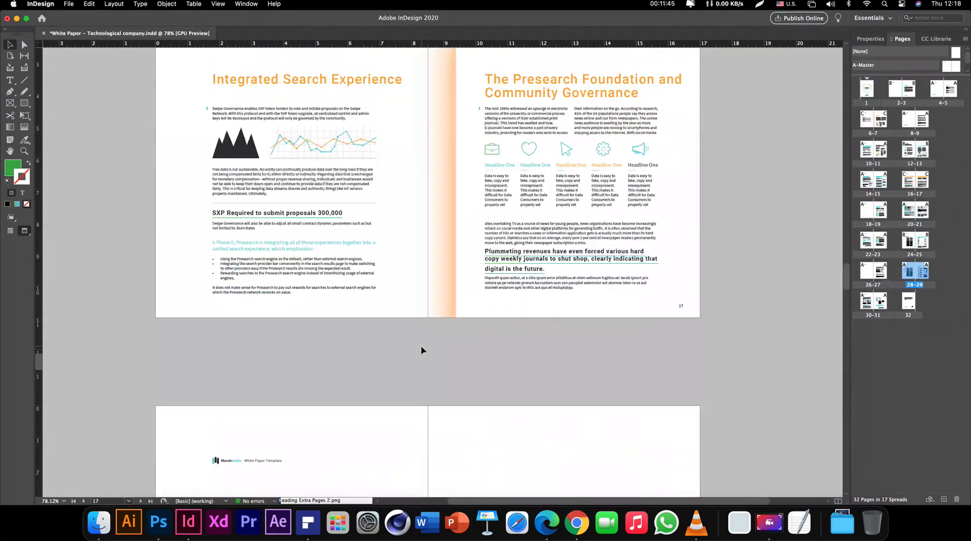
{"action": "scroll", "coordinate": [421, 350], "scroll_direction": "up", "scroll_amount": 15}
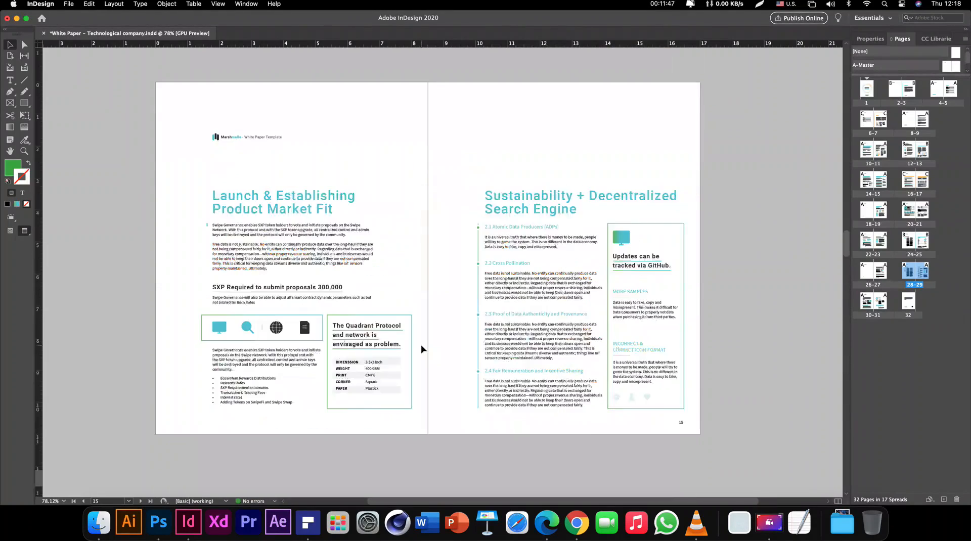
{"action": "scroll", "coordinate": [420, 346], "scroll_direction": "up", "scroll_amount": 18}
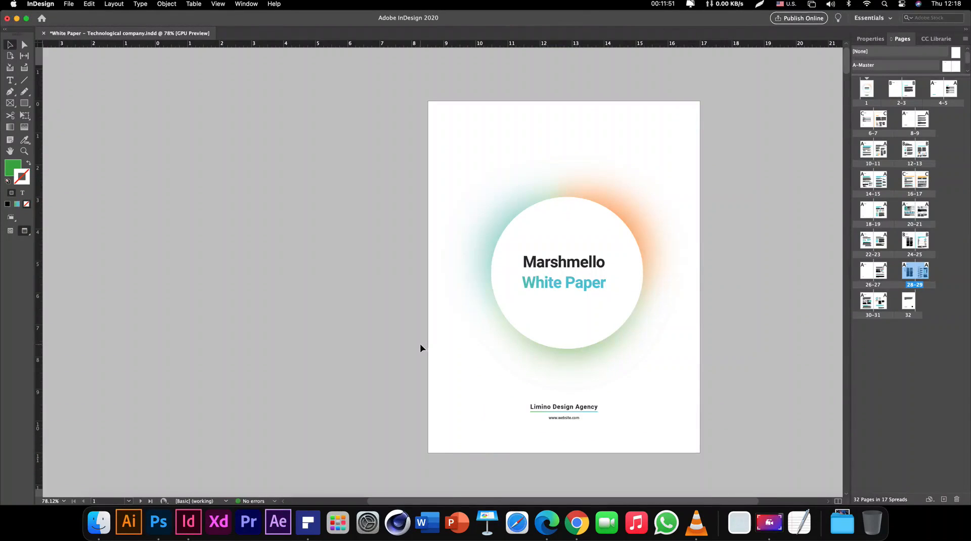
{"action": "left_click_drag", "start_coordinate": [420, 245], "coordinate": [617, 316]}
Start File > Export and browse to Courses > InDesign Pro - Bootcamp > 01 InDesign CC Basics > 07 Package folder
{"action": "left_click", "coordinate": [780, 354]}
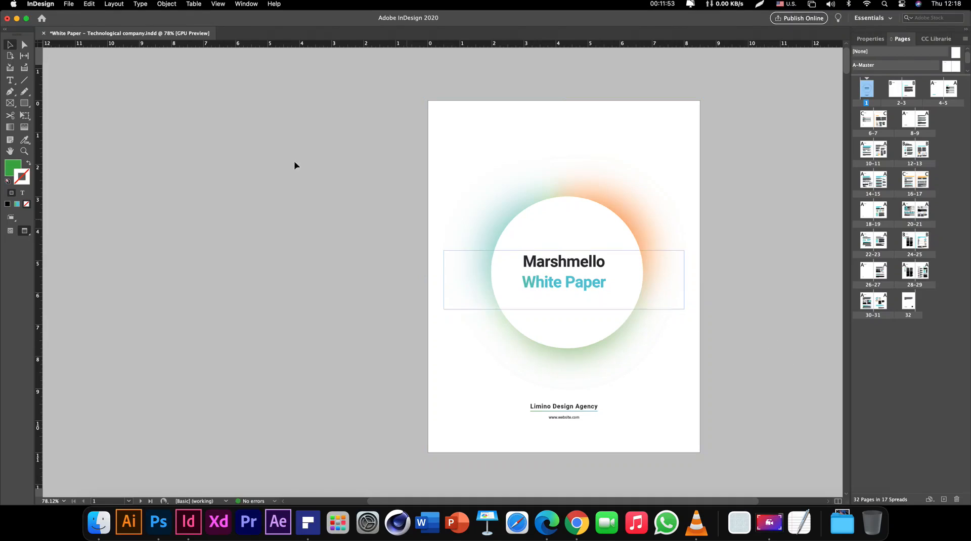
{"action": "left_click", "coordinate": [67, 5]}
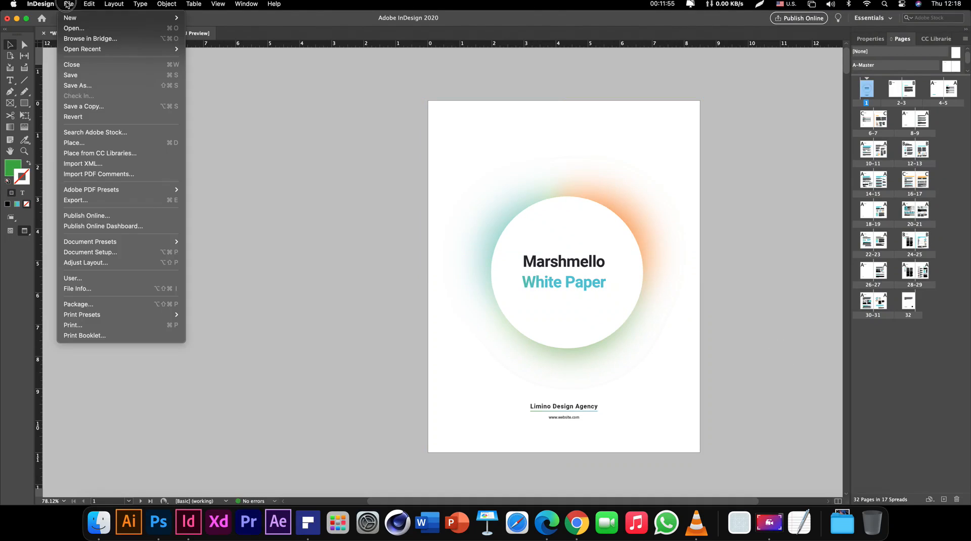
{"action": "left_click", "coordinate": [107, 201]}
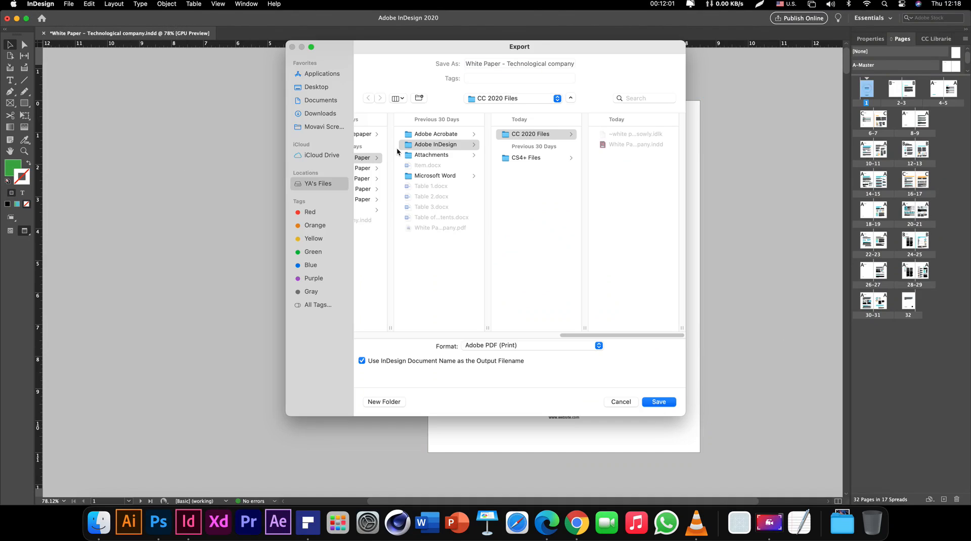
{"action": "left_click", "coordinate": [331, 184]}
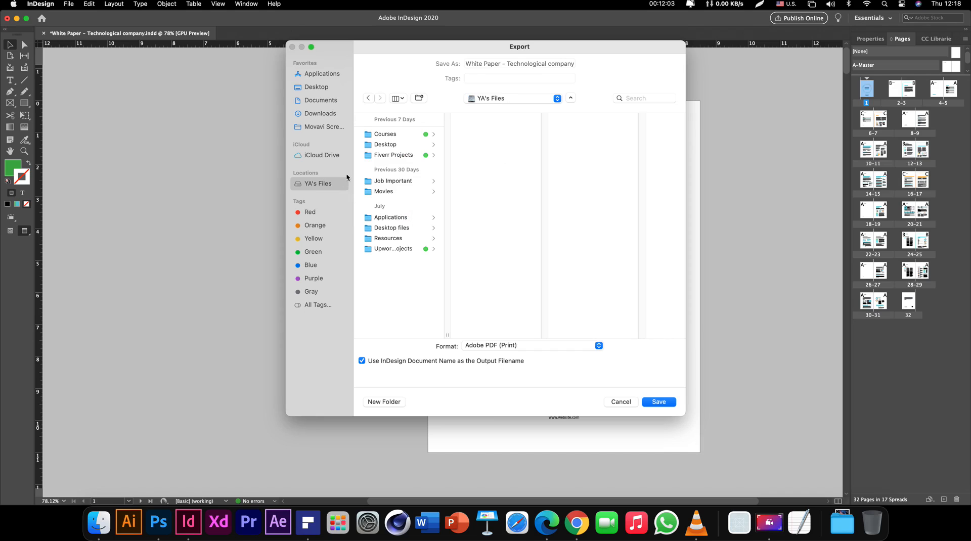
{"action": "left_click", "coordinate": [391, 135]}
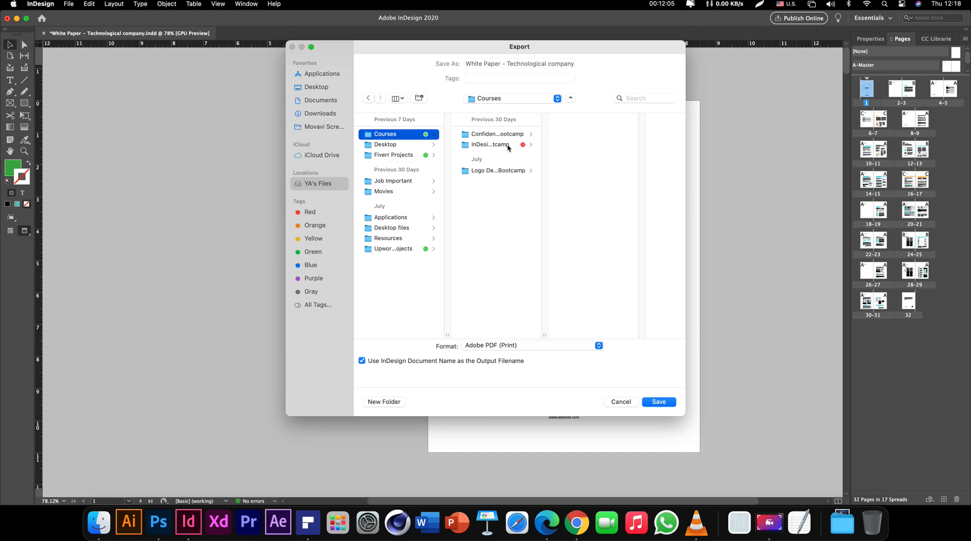
{"action": "left_click", "coordinate": [508, 147]}
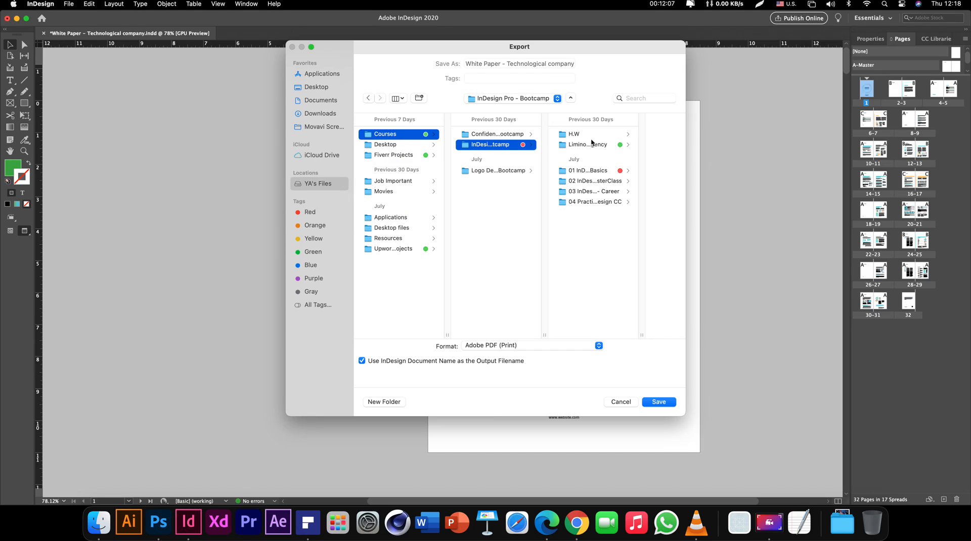
{"action": "left_click", "coordinate": [590, 170]}
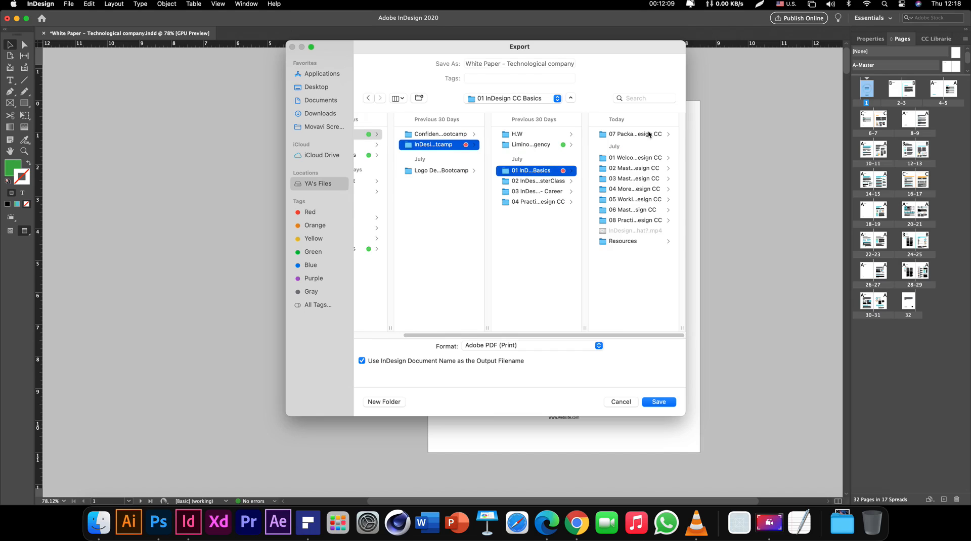
{"action": "left_click", "coordinate": [647, 136]}
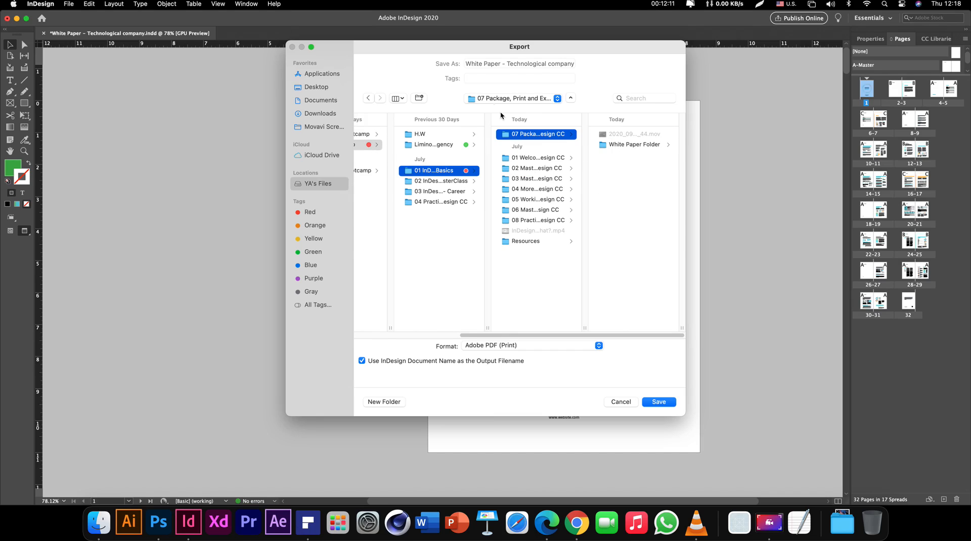
Prefix the export file name with 'Exported - '
{"action": "triple_click", "coordinate": [495, 64]}
{"action": "left_click", "coordinate": [469, 64]}
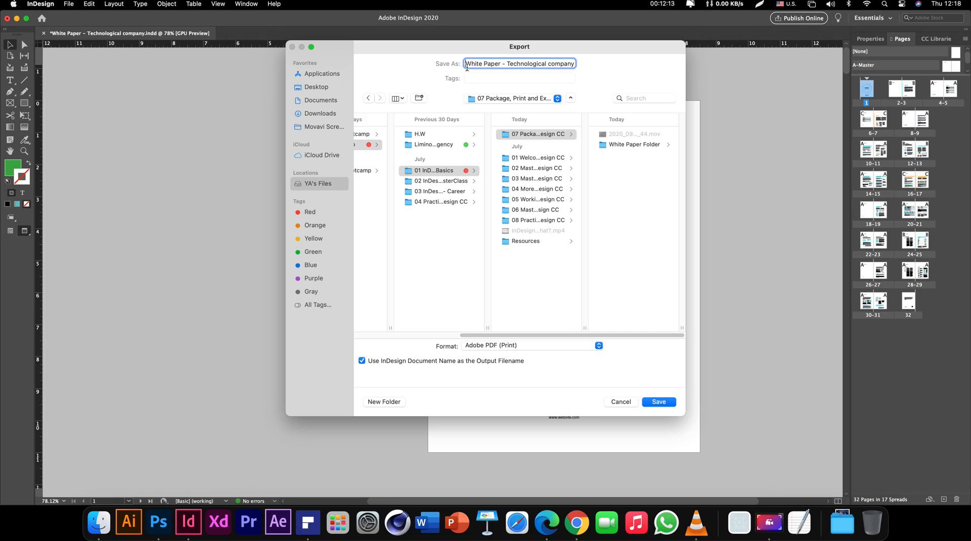
{"action": "type", "text": "Exported "}
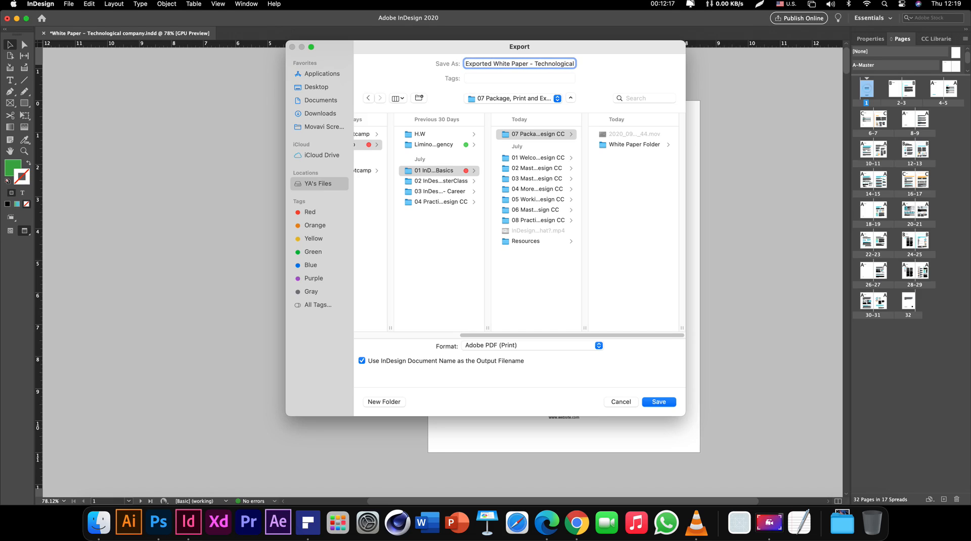
{"action": "type", "text": "-"}
Try the Adobe PDF (Interactive) and (Print) formats, then settle on JPEG
{"action": "left_click", "coordinate": [508, 346]}
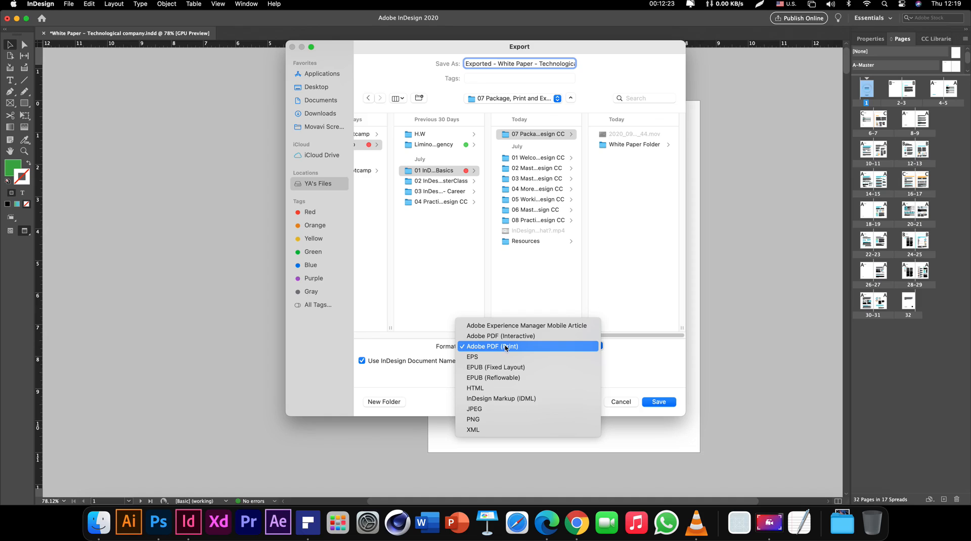
{"action": "left_click", "coordinate": [508, 338]}
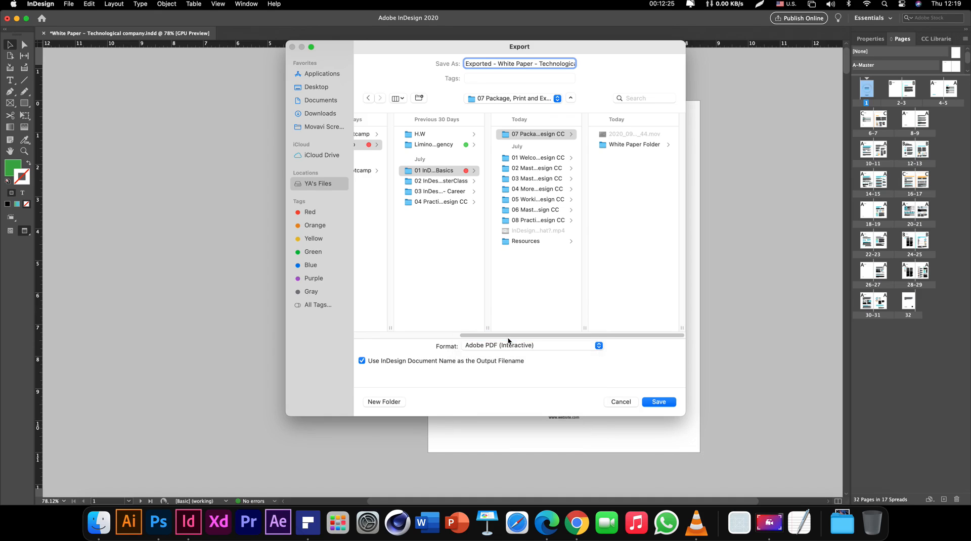
{"action": "left_click", "coordinate": [544, 346]}
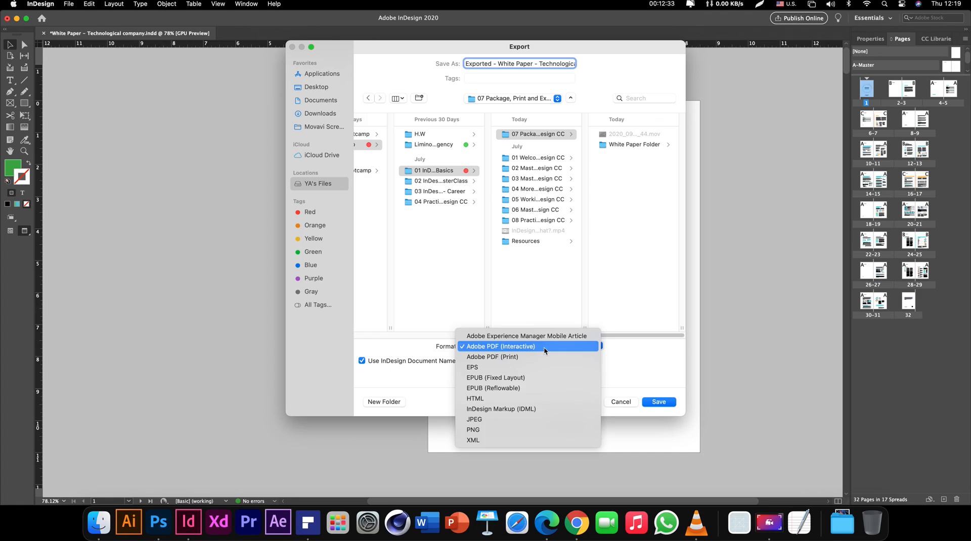
{"action": "left_click", "coordinate": [487, 357]}
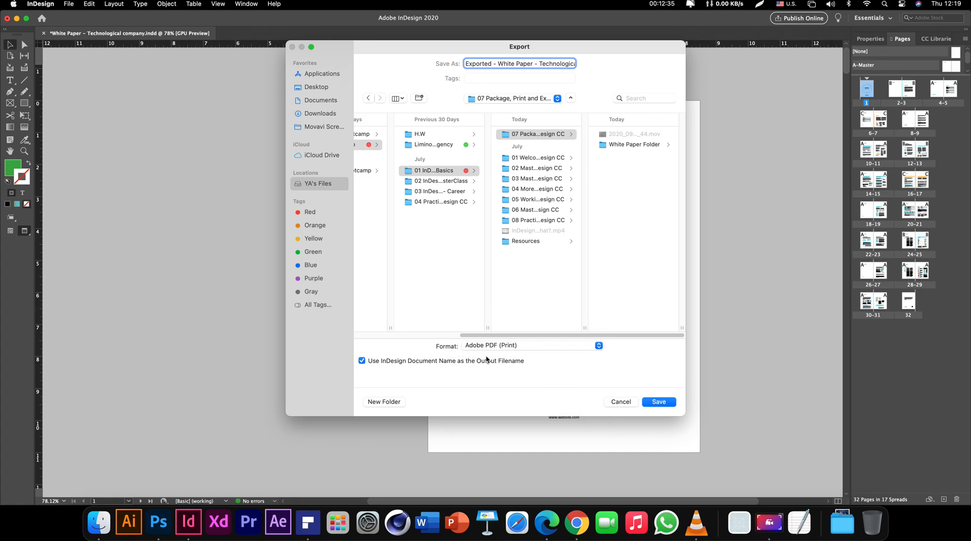
{"action": "left_click", "coordinate": [490, 347]}
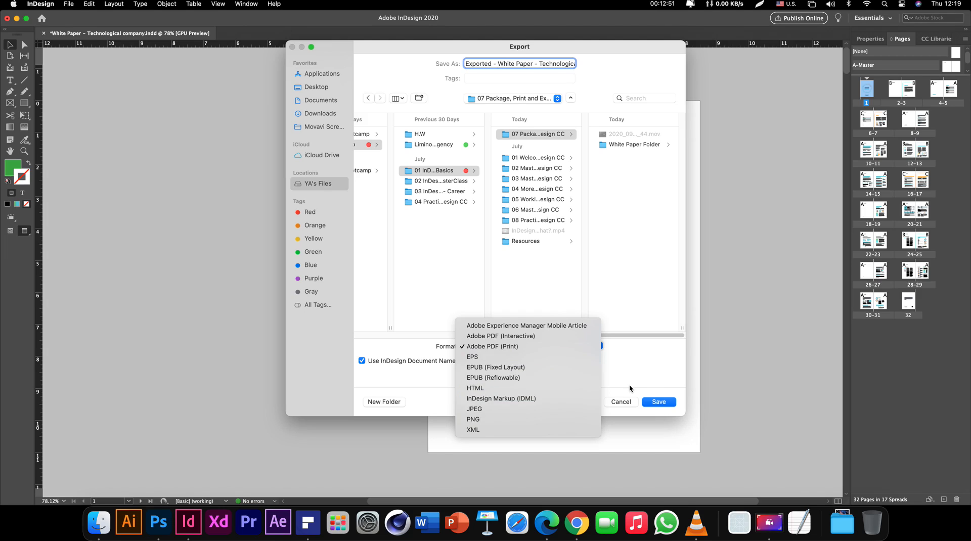
{"action": "left_click", "coordinate": [489, 409]}
{"action": "left_click", "coordinate": [629, 204]}
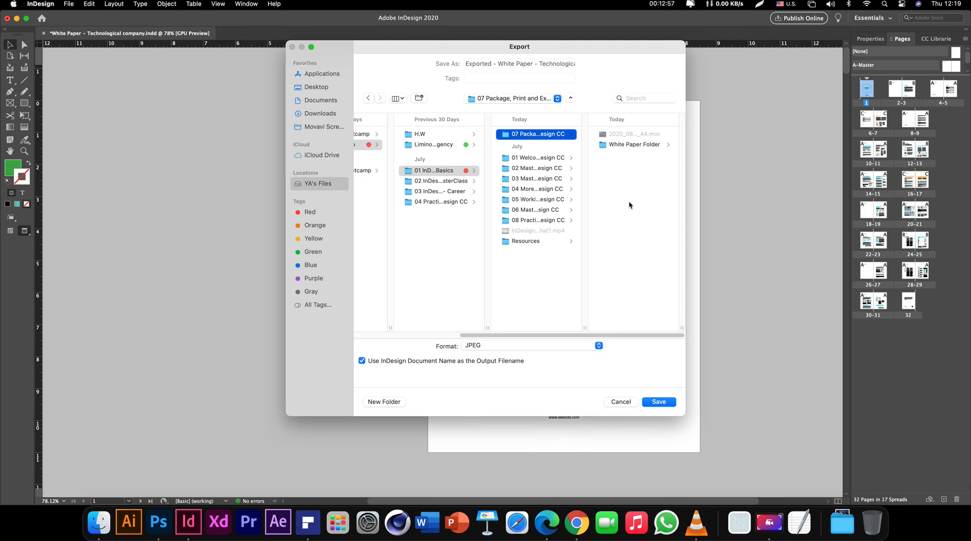
Create a new folder named JPEG in the export location
{"action": "key", "text": "super+shift+n"}
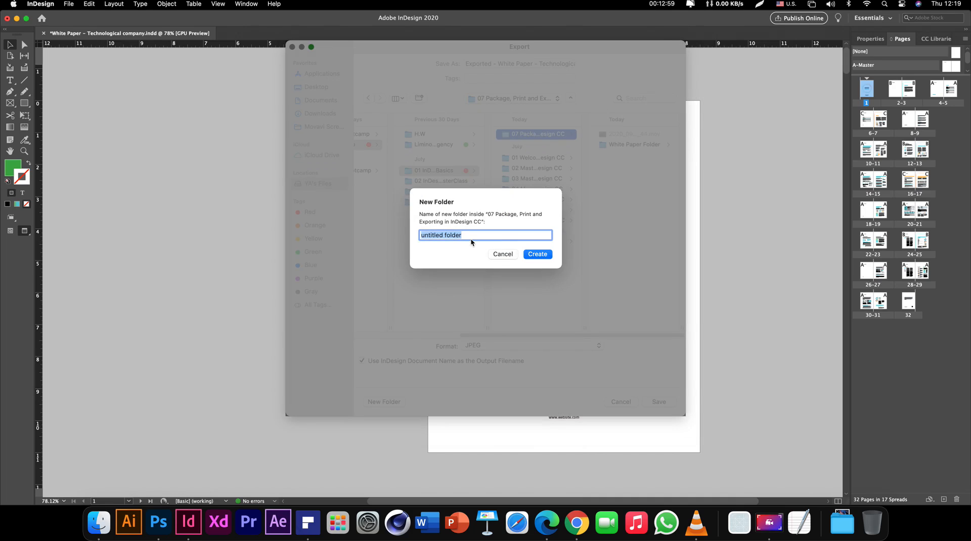
{"action": "type", "text": "JPEG"}
{"action": "key", "text": "Return"}
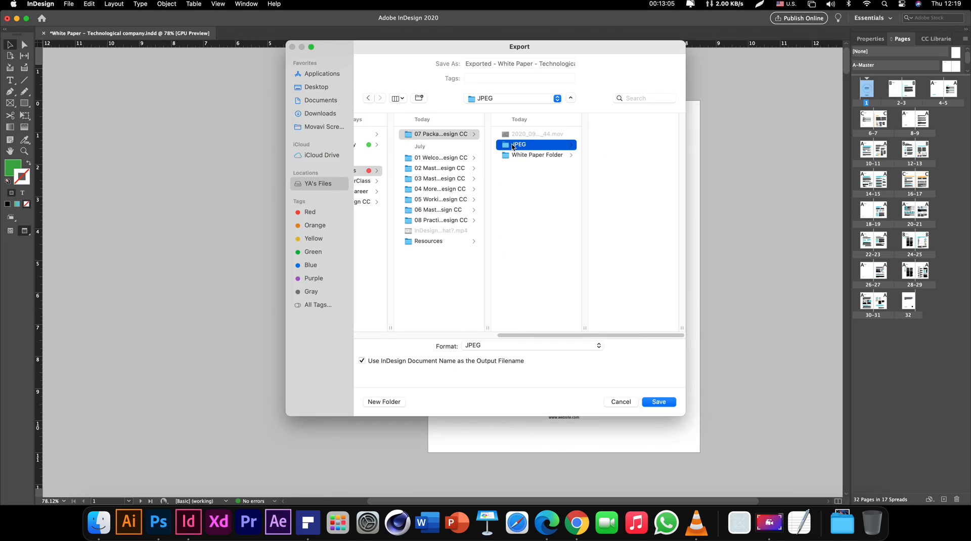
Replace the export file name with 'Page - '
{"action": "triple_click", "coordinate": [489, 64]}
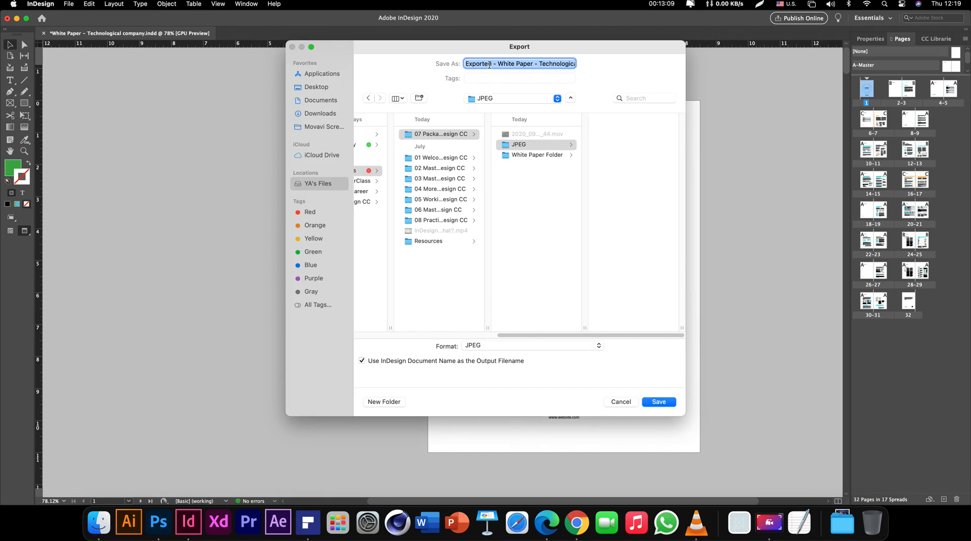
{"action": "key", "text": "BackSpace"}
{"action": "type", "text": "Page"}
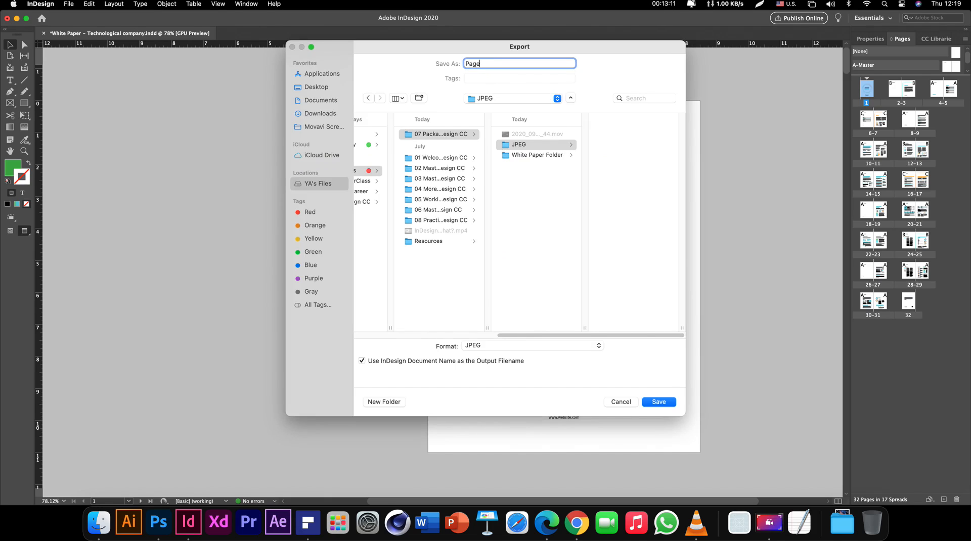
{"action": "type", "text": " -"}
Open the JPEG export options and export all pages as individual pages, not spreads
{"action": "left_click", "coordinate": [659, 402]}
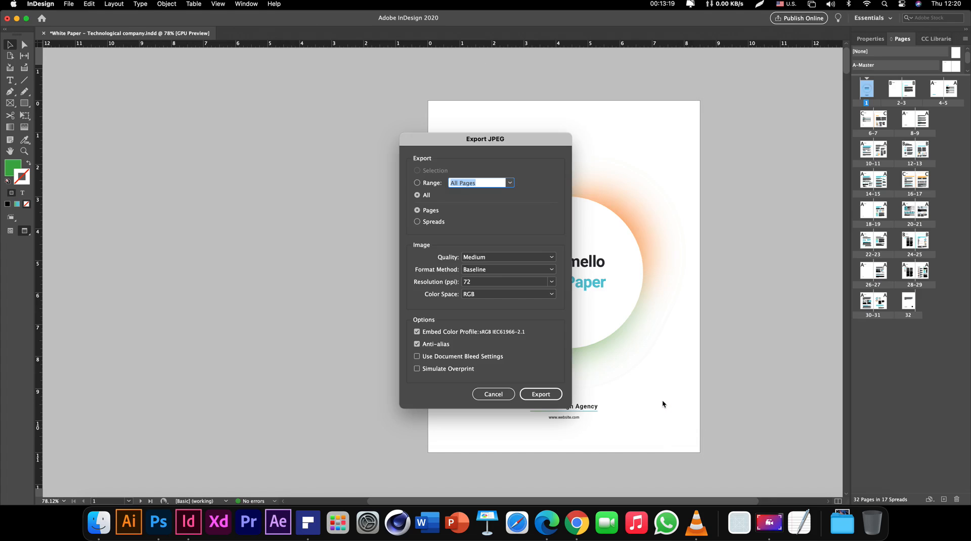
{"action": "left_click", "coordinate": [484, 140]}
{"action": "left_click_drag", "start_coordinate": [484, 140], "coordinate": [514, 109]}
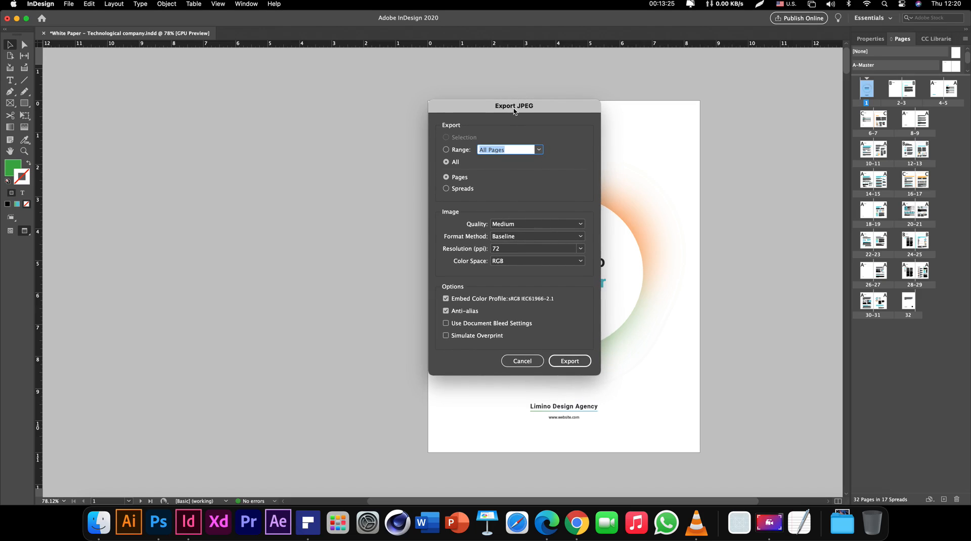
{"action": "left_click", "coordinate": [455, 162]}
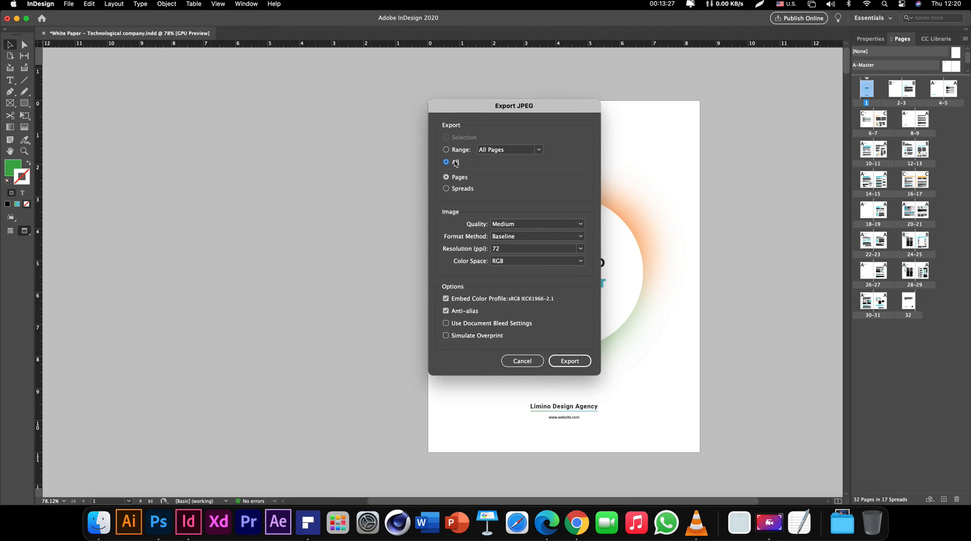
{"action": "left_click", "coordinate": [460, 190]}
{"action": "left_click", "coordinate": [460, 179]}
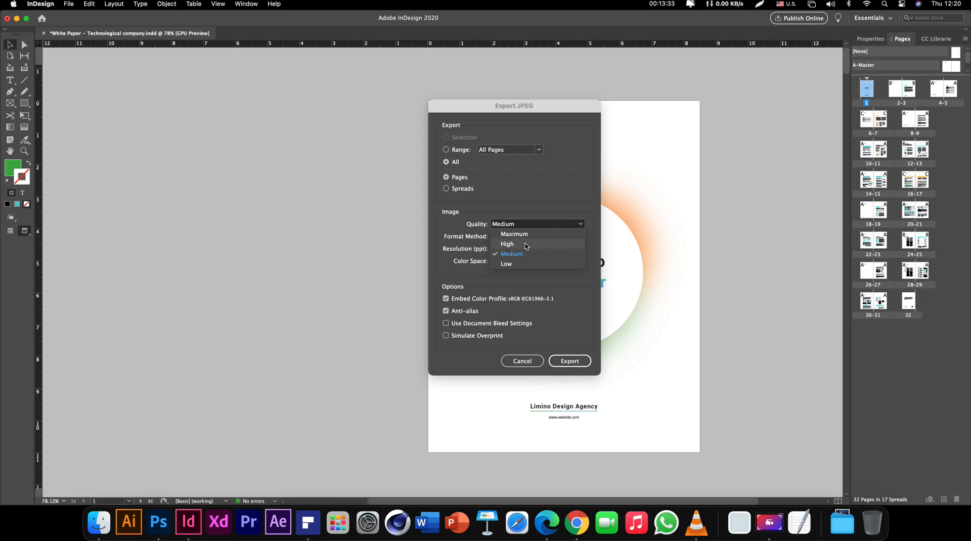
Set High quality, 150 ppi, Baseline format and RGB colour, then export the JPEGs
{"action": "left_click", "coordinate": [524, 244]}
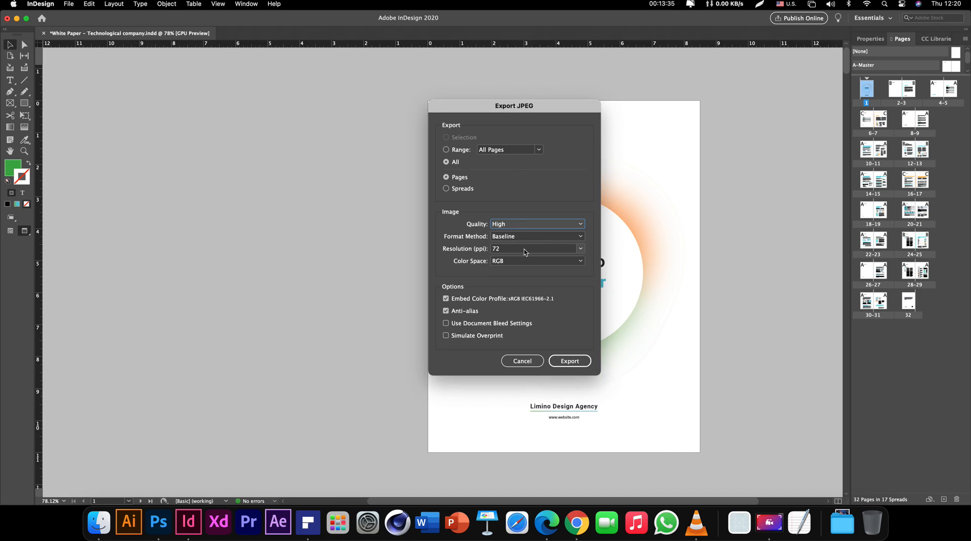
{"action": "left_click", "coordinate": [523, 249]}
{"action": "left_click", "coordinate": [579, 250]}
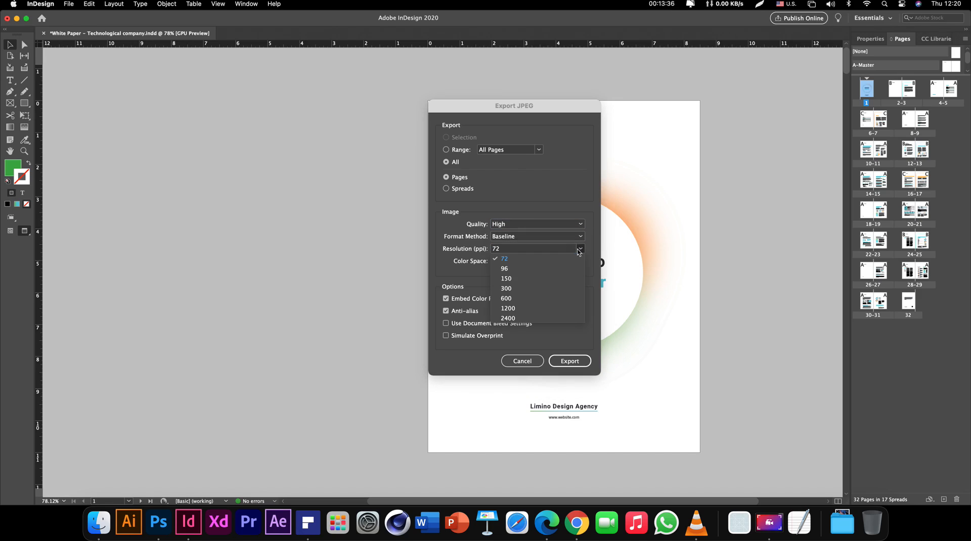
{"action": "left_click", "coordinate": [526, 277]}
{"action": "left_click", "coordinate": [529, 235]}
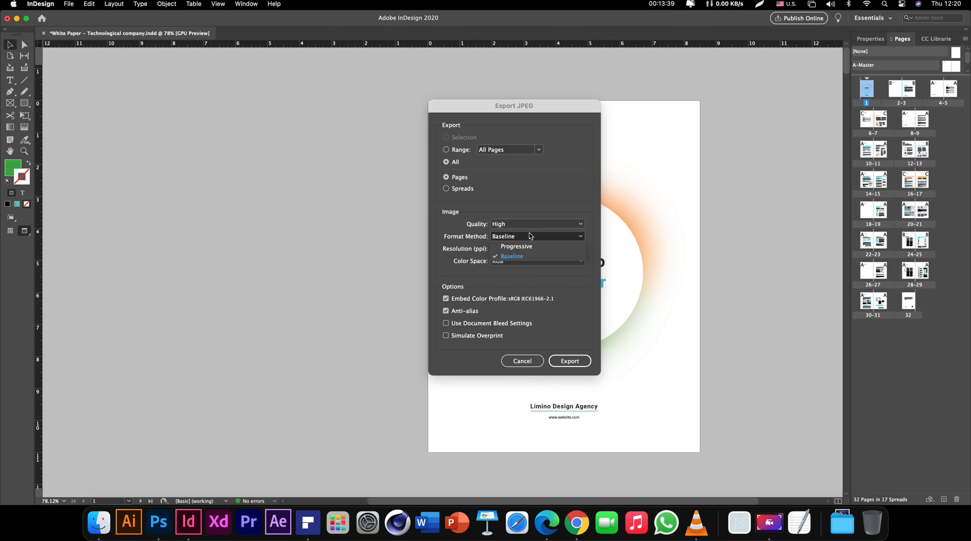
{"action": "left_click", "coordinate": [529, 236]}
{"action": "left_click", "coordinate": [502, 262]}
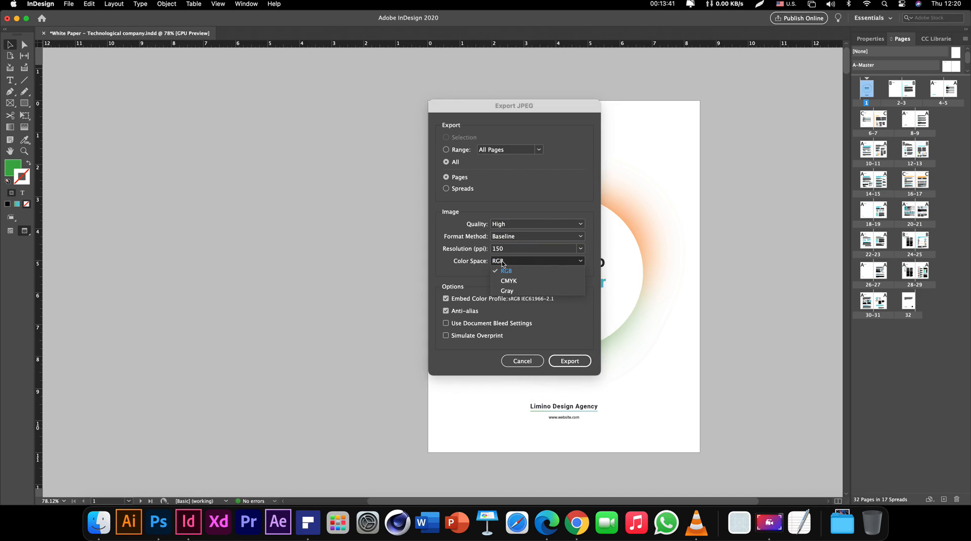
{"action": "left_click", "coordinate": [502, 263]}
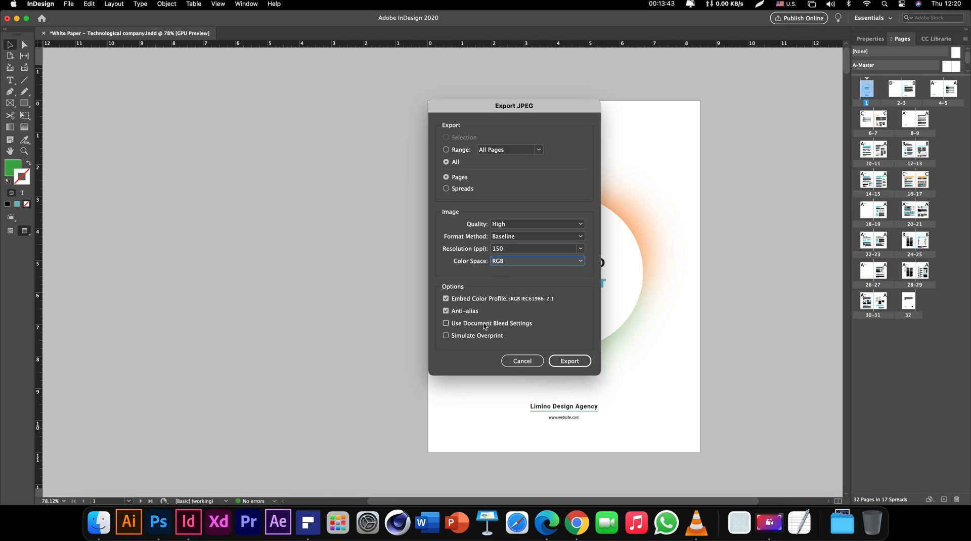
{"action": "left_click", "coordinate": [565, 365]}
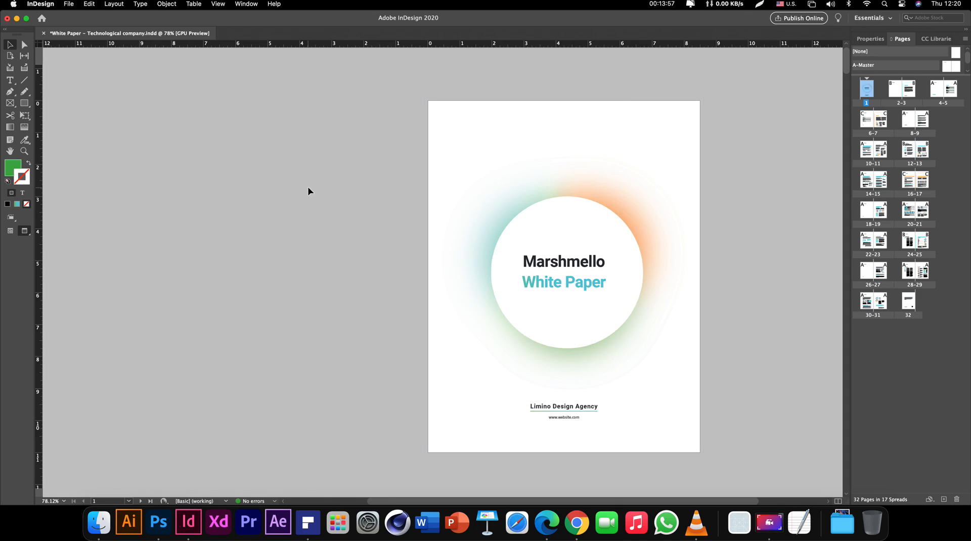
Save the document and start an export into the 07 Package, Print and Exporting folder
{"action": "key", "text": "super+s"}
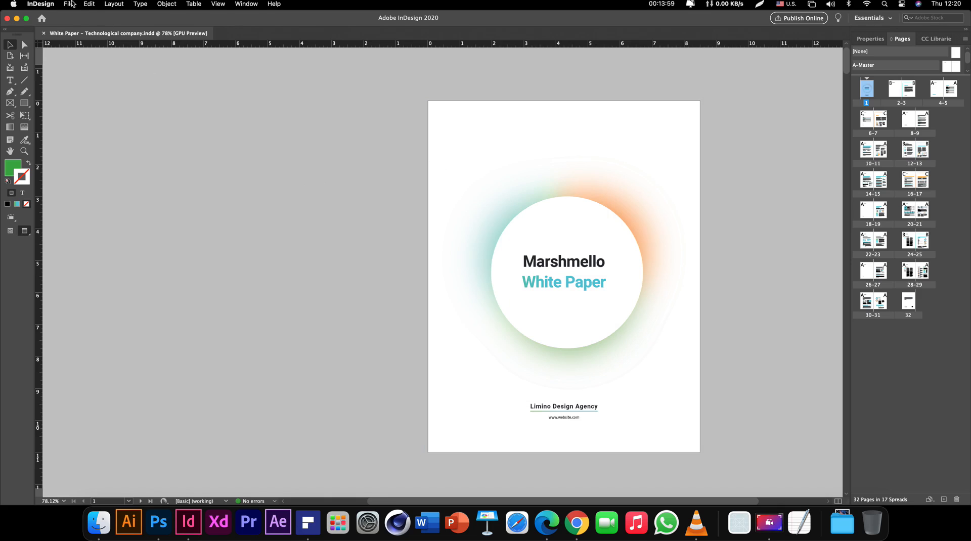
{"action": "left_click", "coordinate": [69, 5]}
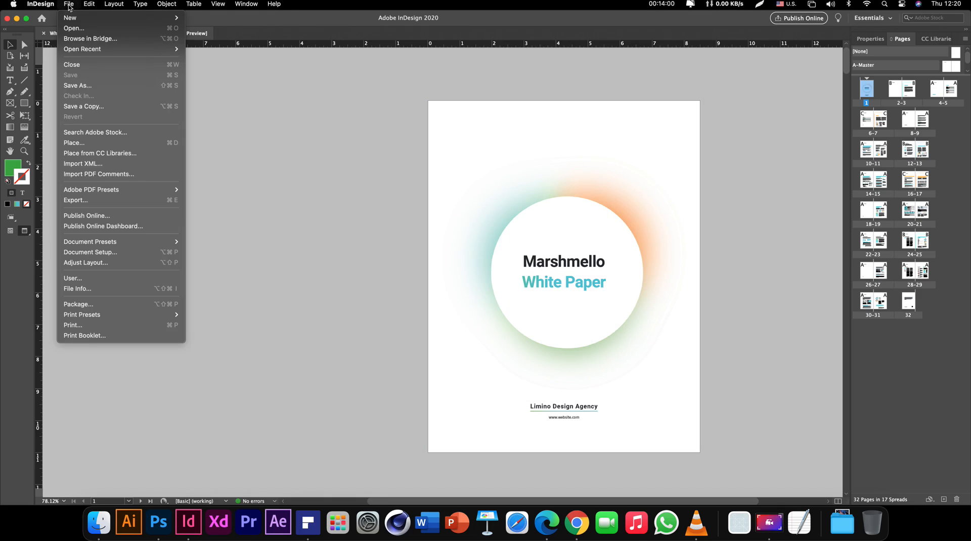
{"action": "left_click", "coordinate": [109, 200]}
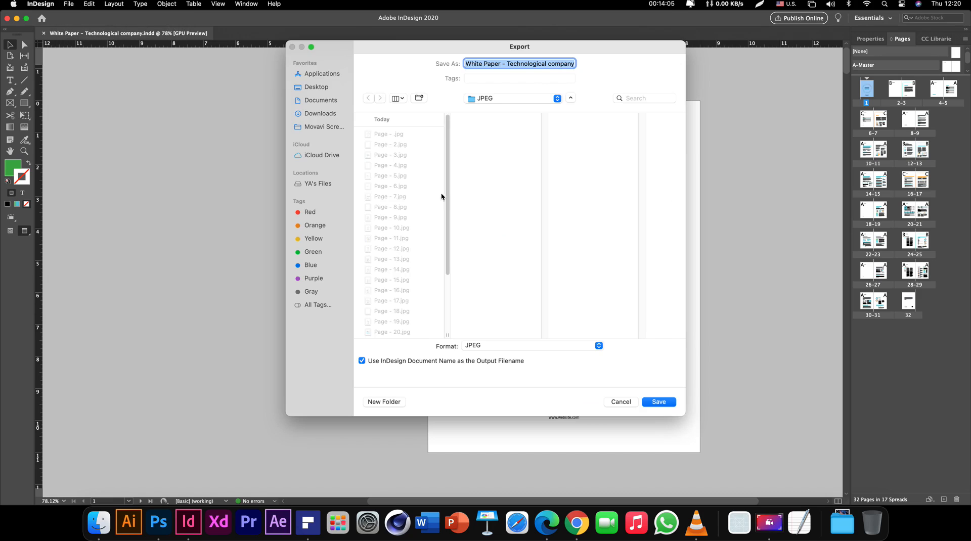
{"action": "left_click", "coordinate": [500, 101]}
{"action": "left_click", "coordinate": [505, 108]}
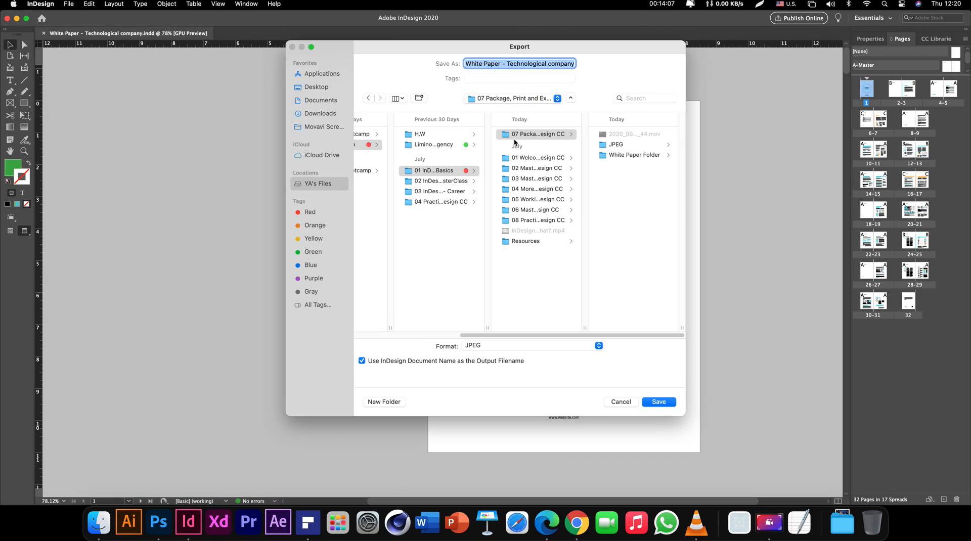
Create a new 'PDF' folder there and export to it as Adobe PDF (Print)
{"action": "key", "text": "super+shift+n"}
{"action": "type", "text": "PDF"}
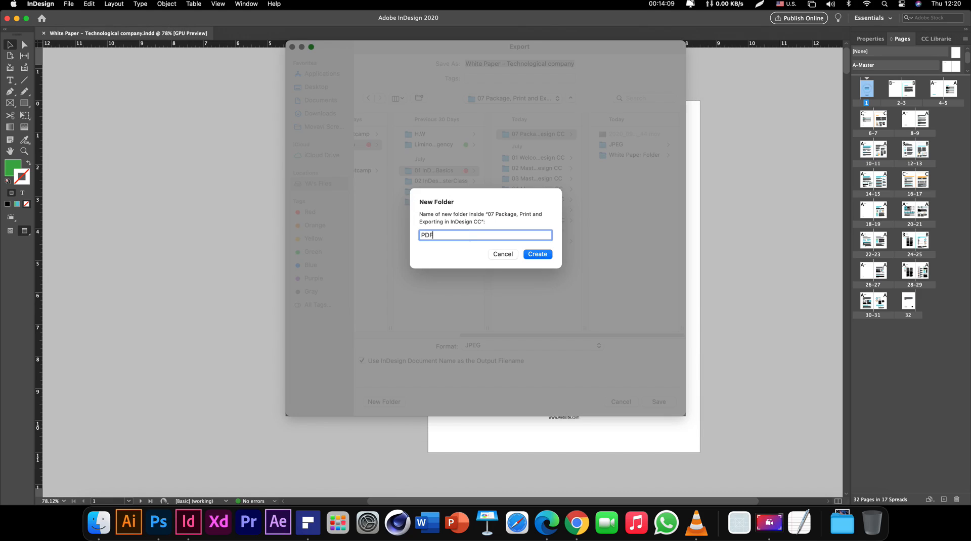
{"action": "key", "text": "Return"}
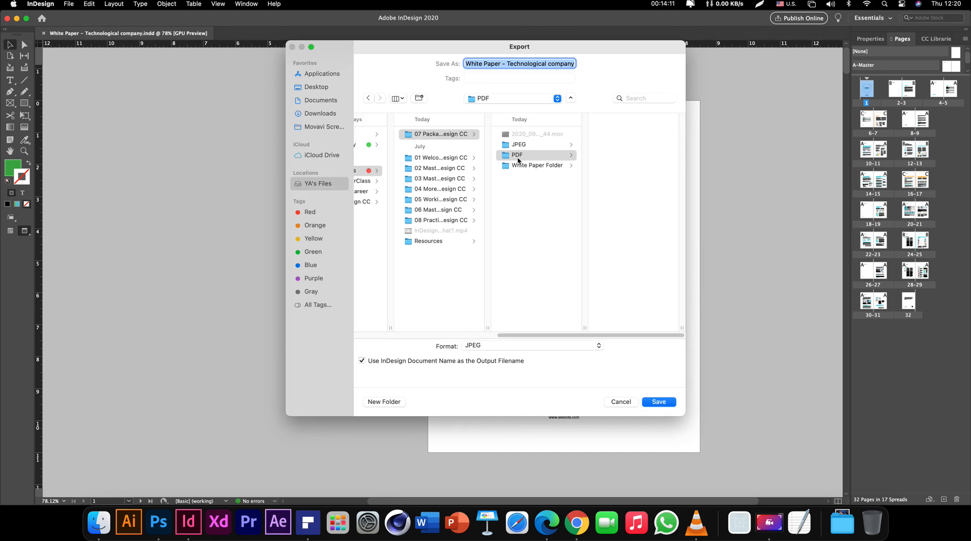
{"action": "left_click", "coordinate": [506, 346]}
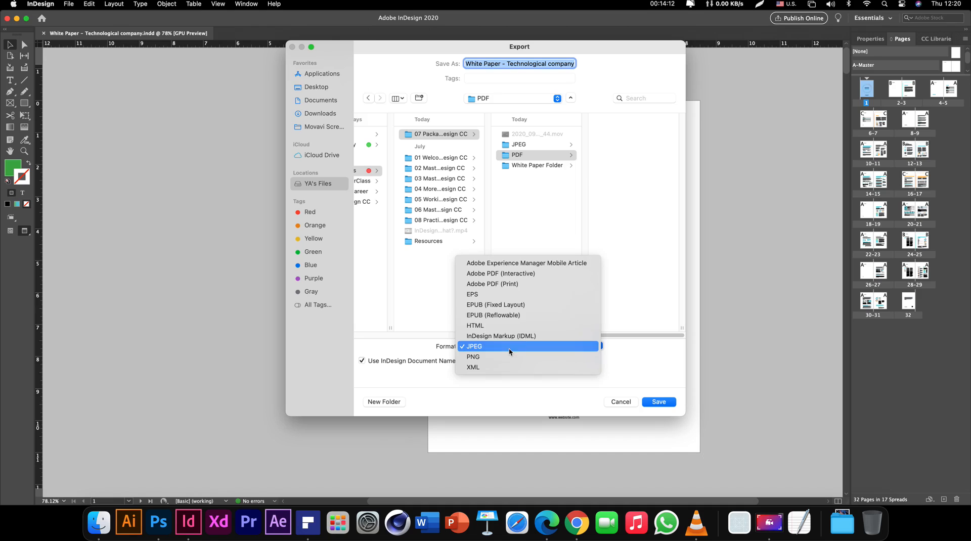
{"action": "left_click", "coordinate": [508, 287]}
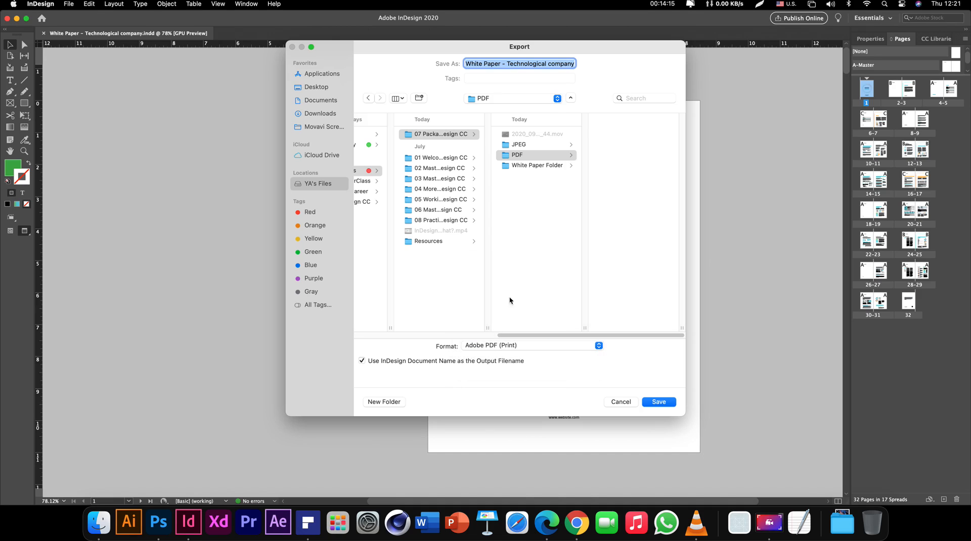
{"action": "left_click", "coordinate": [659, 401]}
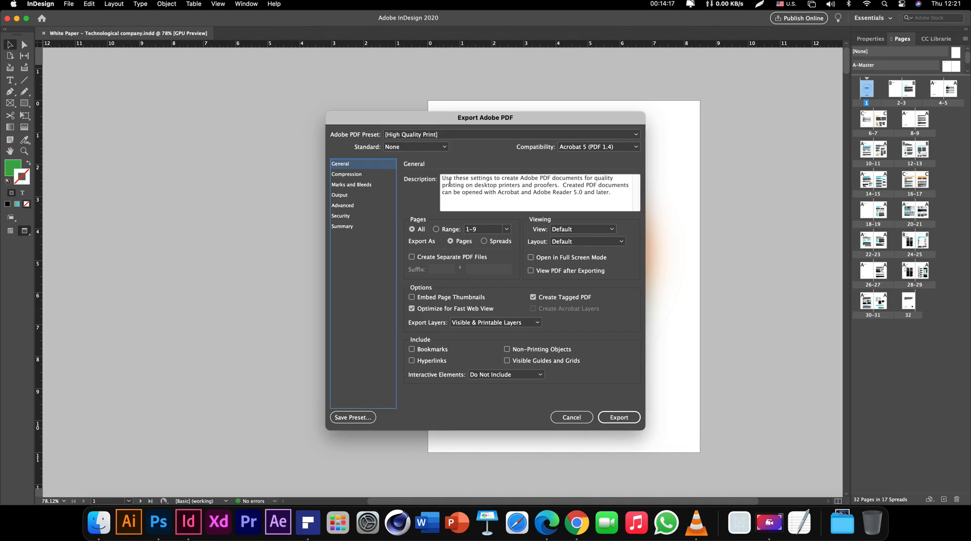
Review the PDF compression settings, keeping Maximum image quality
{"action": "left_click_drag", "start_coordinate": [474, 121], "coordinate": [476, 91]}
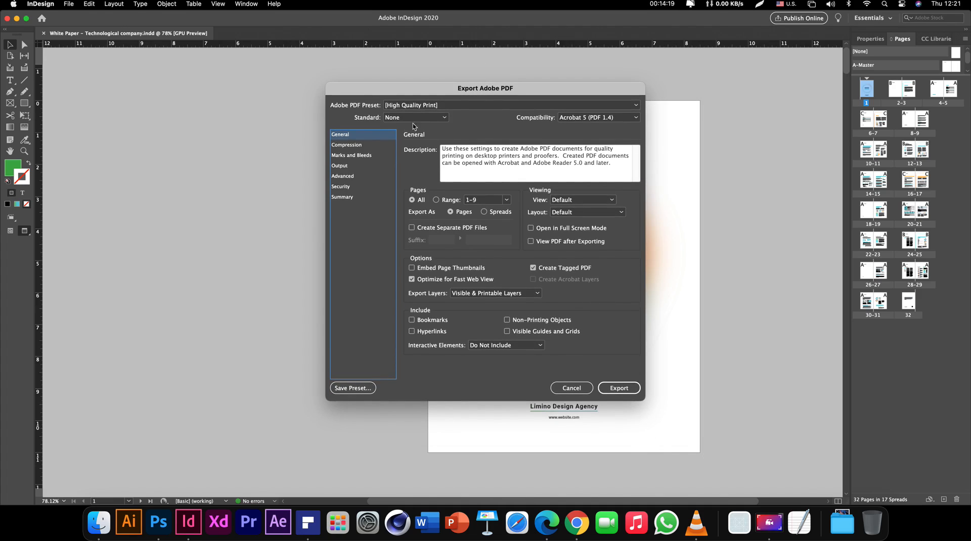
{"action": "left_click", "coordinate": [356, 145]}
{"action": "left_click", "coordinate": [357, 136]}
{"action": "left_click", "coordinate": [356, 145]}
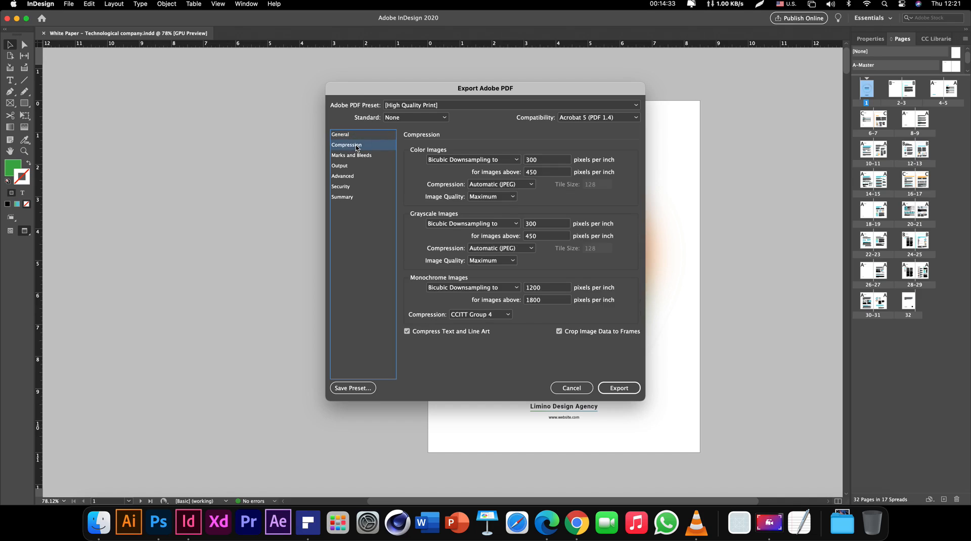
{"action": "left_click", "coordinate": [350, 135]}
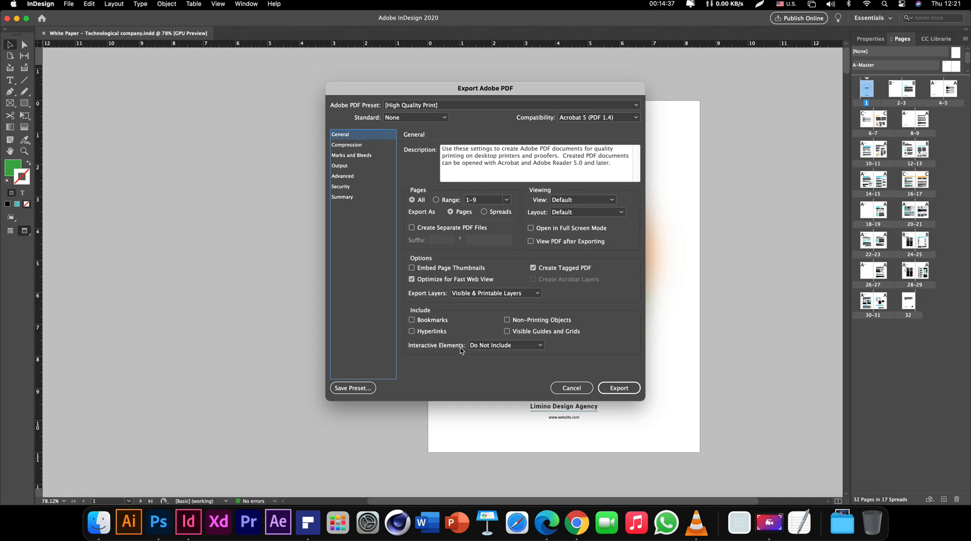
{"action": "left_click", "coordinate": [346, 146]}
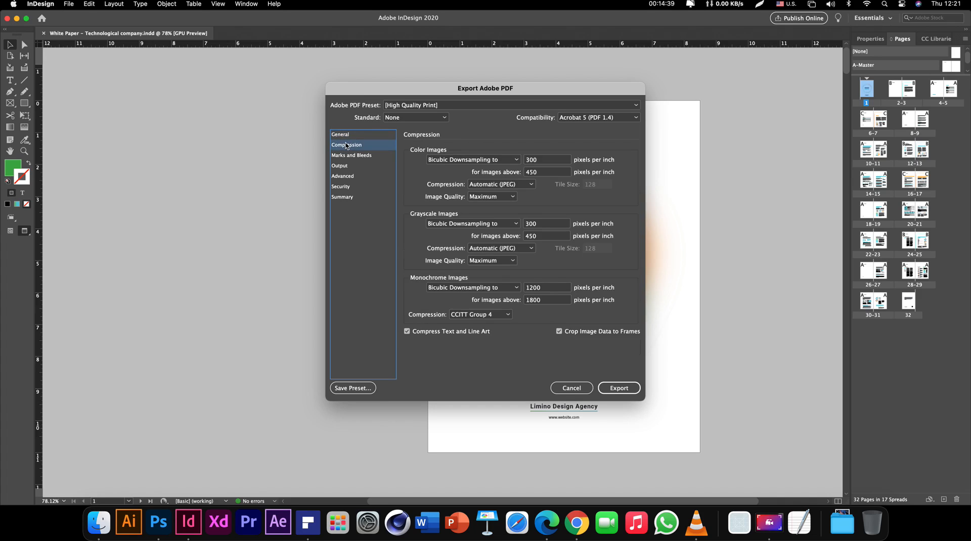
{"action": "left_click", "coordinate": [509, 197]}
{"action": "left_click", "coordinate": [510, 198]}
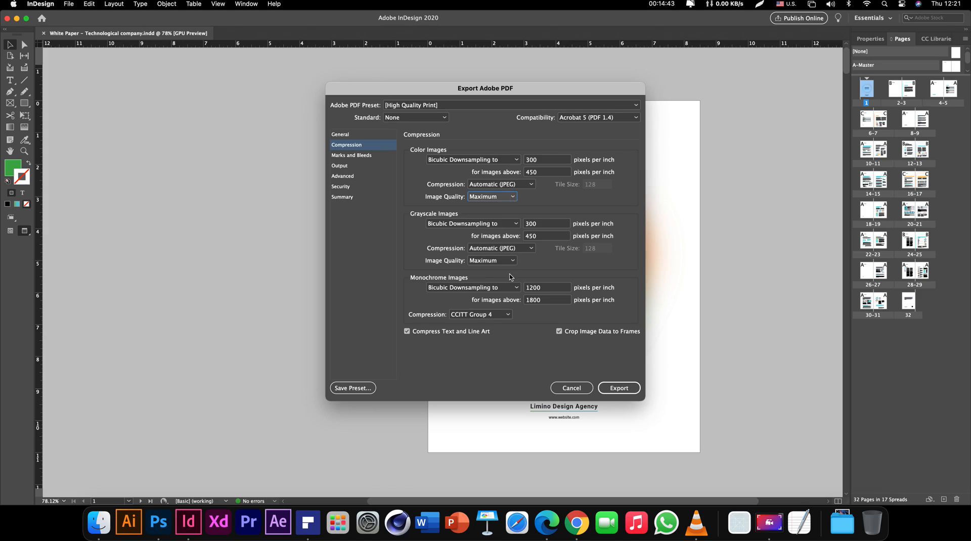
Turn on all printer's marks, then show the Output colour settings
{"action": "left_click", "coordinate": [369, 155]}
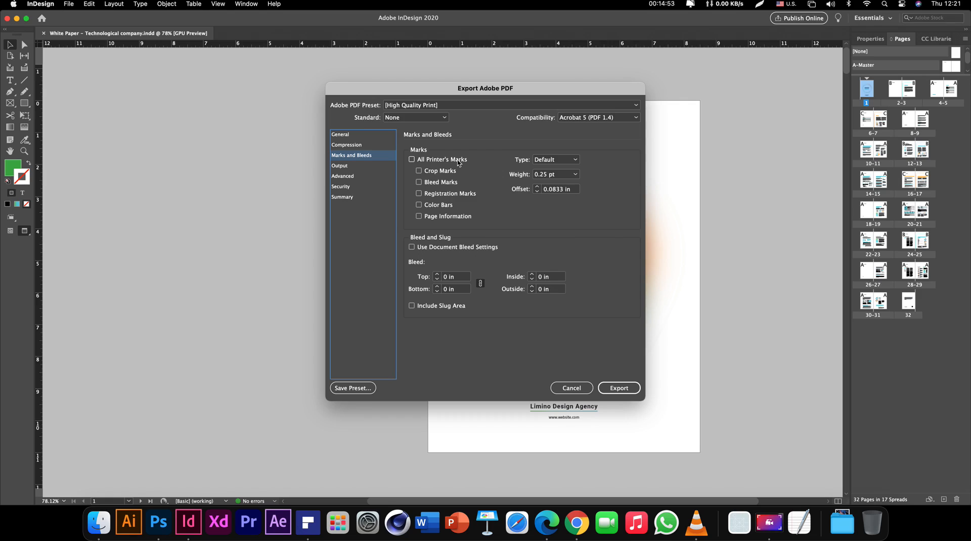
{"action": "left_click", "coordinate": [458, 161]}
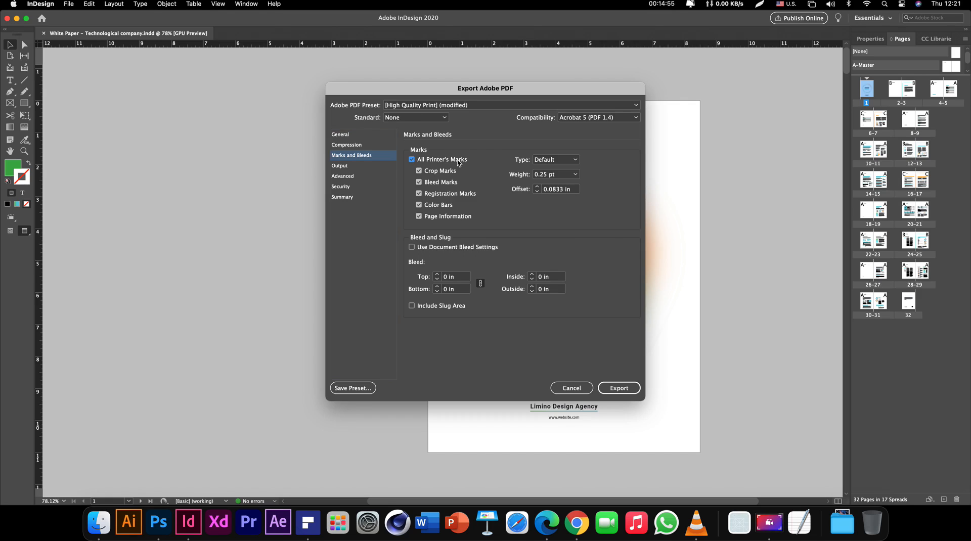
{"action": "left_click", "coordinate": [352, 167]}
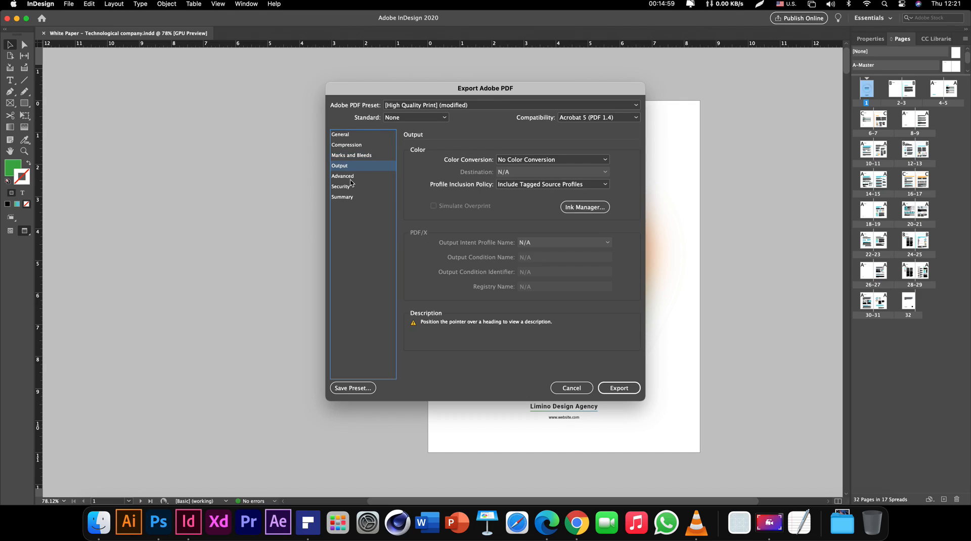
In Security, enable 'Require a password to open the document' and enter the open password
{"action": "left_click", "coordinate": [351, 178]}
{"action": "left_click", "coordinate": [352, 187]}
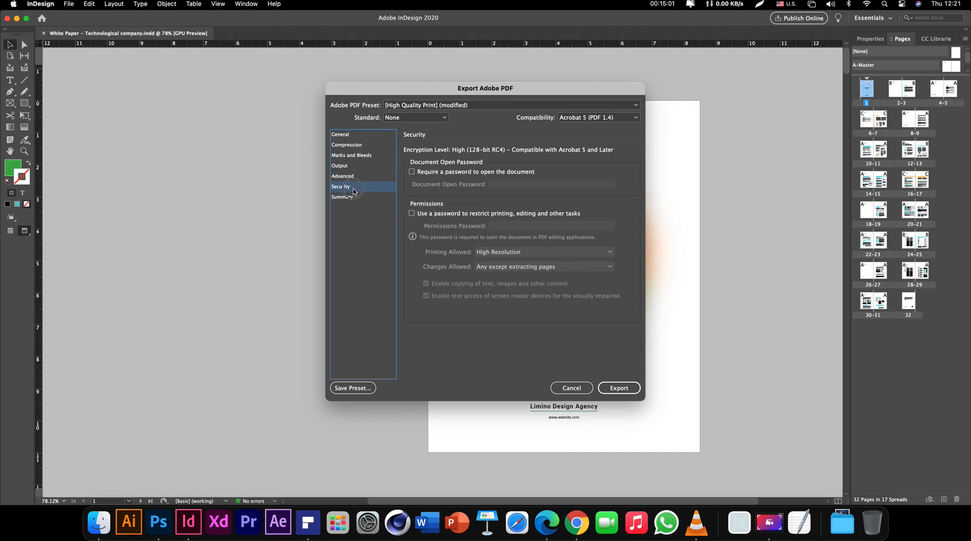
{"action": "left_click", "coordinate": [462, 172]}
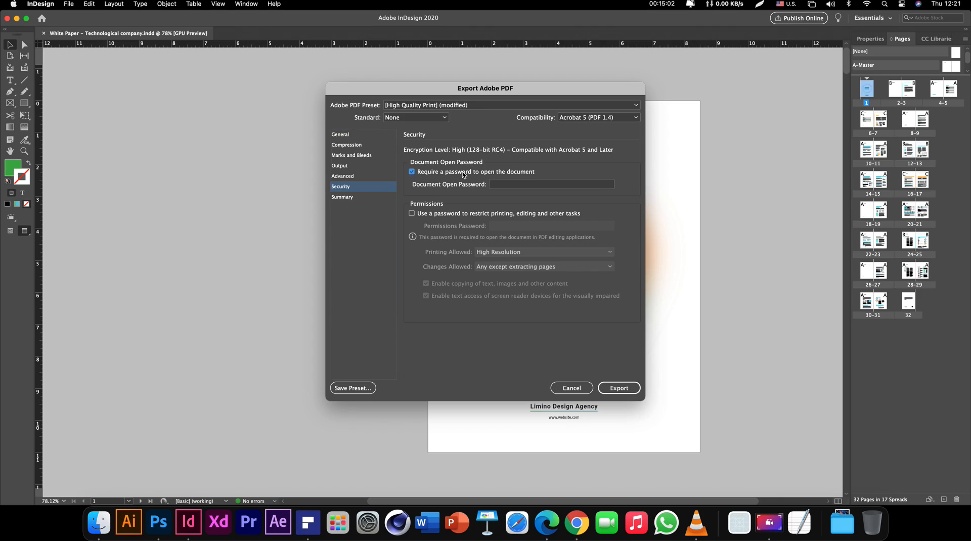
{"action": "left_click", "coordinate": [541, 184]}
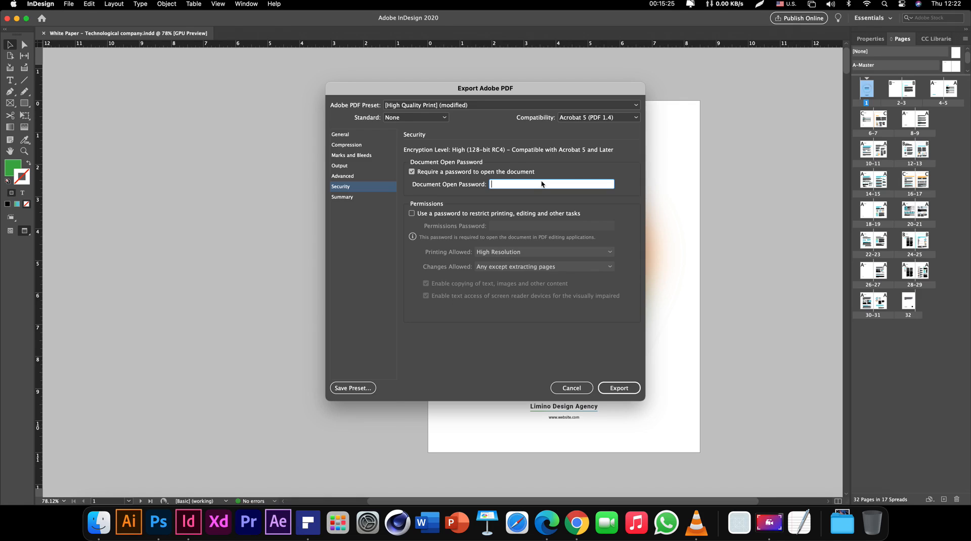
{"action": "type", "text": "123"}
{"action": "key", "text": "BackSpace"}
{"action": "key", "text": "BackSpace"}
{"action": "key", "text": "BackSpace"}
{"action": "key", "text": "BackSpace"}
{"action": "type", "text": "12345678"}
Set Acrobat 8/9 (PDF 1.7) compatibility on [High Quality Print], discarding a PDF/X-4:2010 trial
{"action": "left_click", "coordinate": [592, 117]}
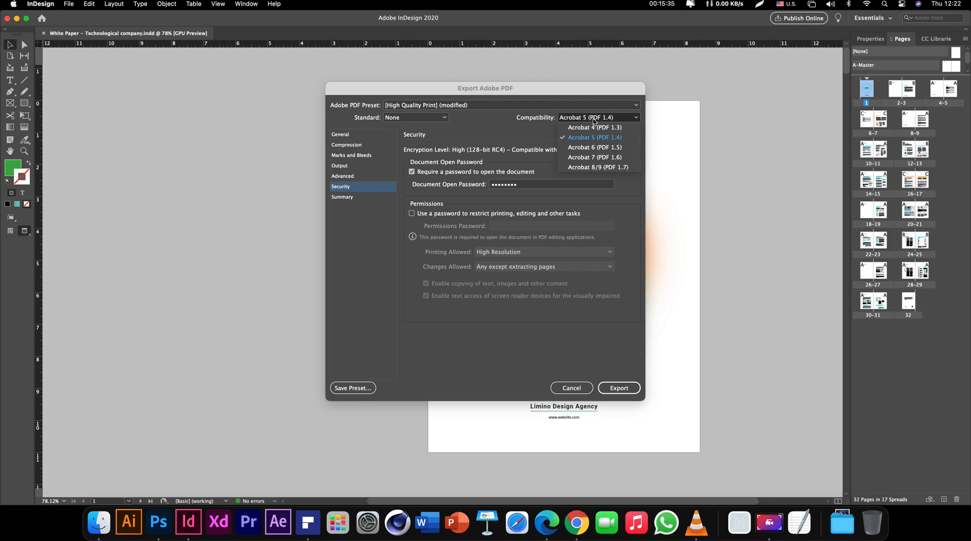
{"action": "left_click", "coordinate": [599, 170]}
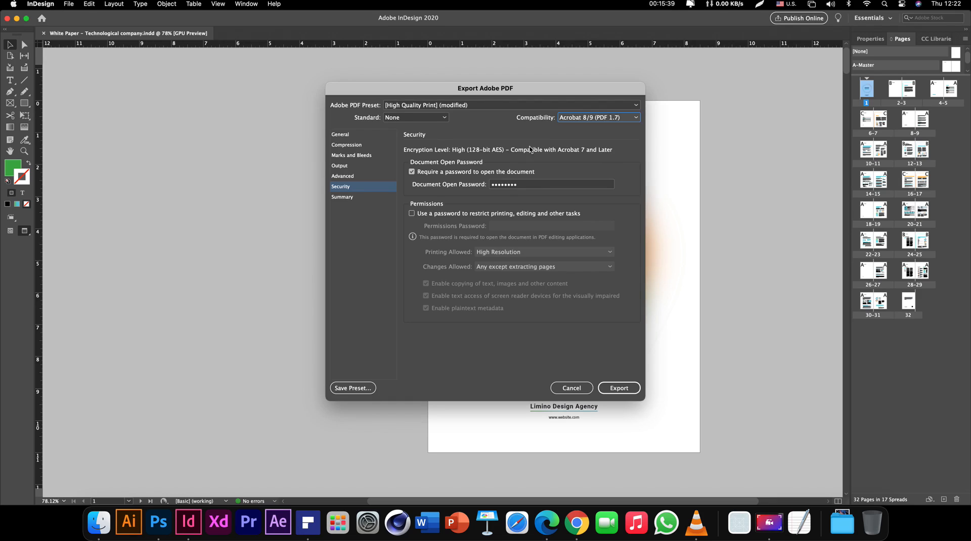
{"action": "left_click", "coordinate": [431, 120]}
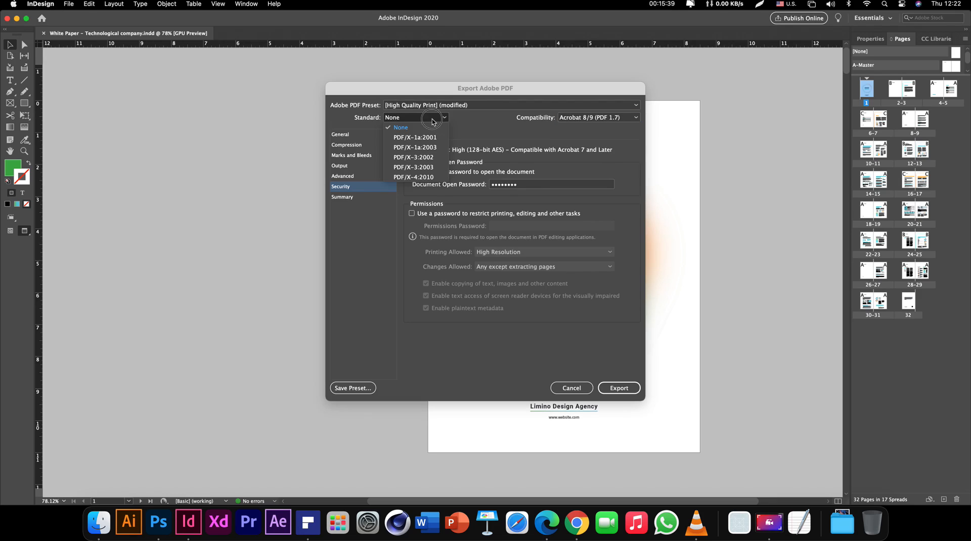
{"action": "left_click", "coordinate": [428, 177]}
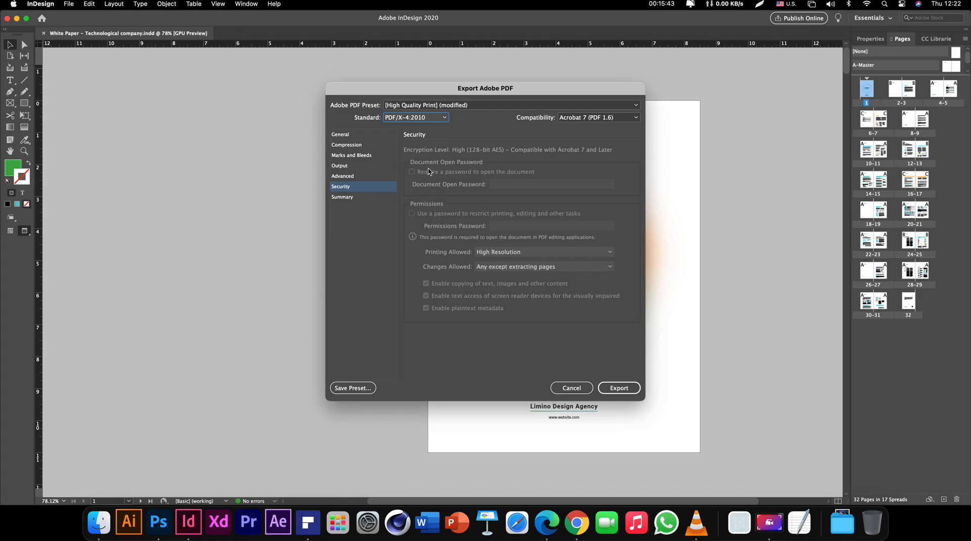
{"action": "left_click", "coordinate": [454, 106]}
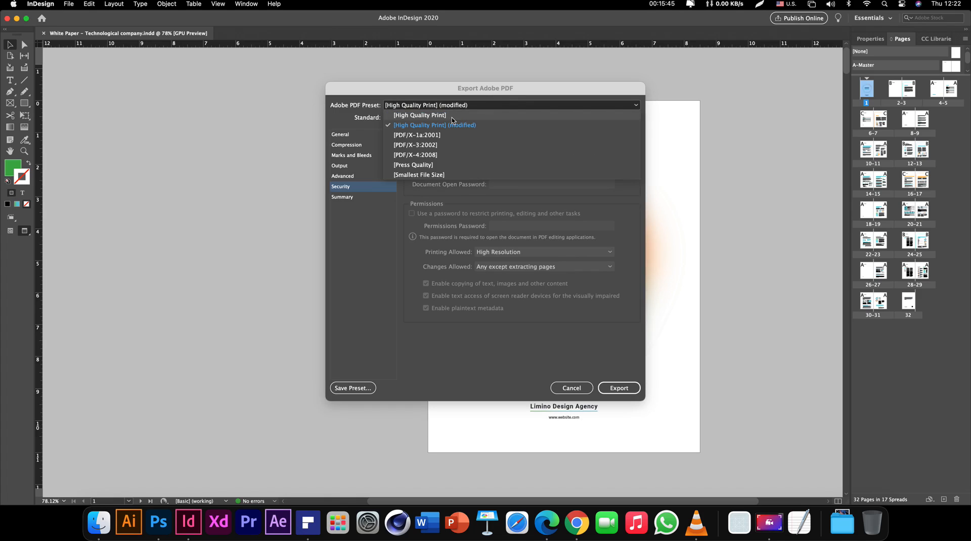
{"action": "left_click", "coordinate": [451, 116]}
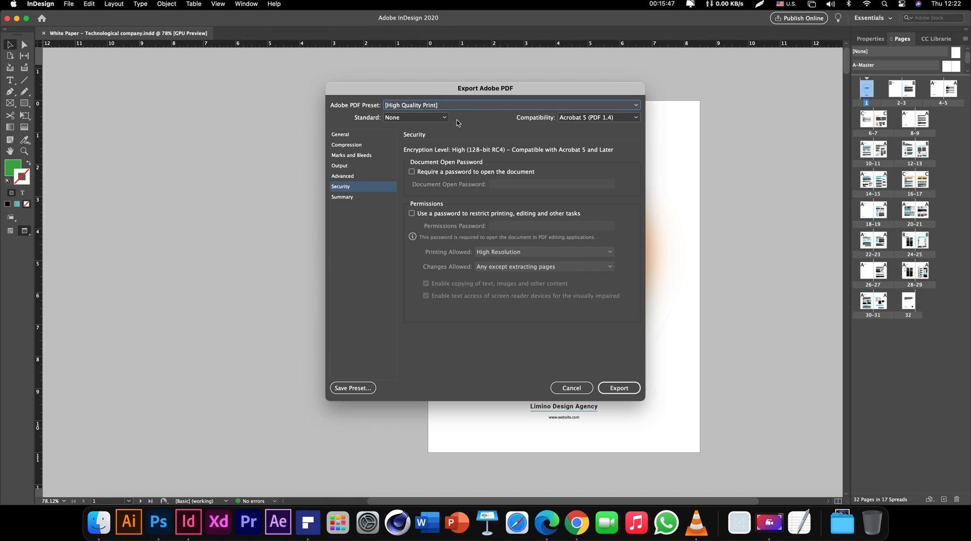
{"action": "left_click", "coordinate": [420, 117]}
{"action": "left_click", "coordinate": [464, 160]}
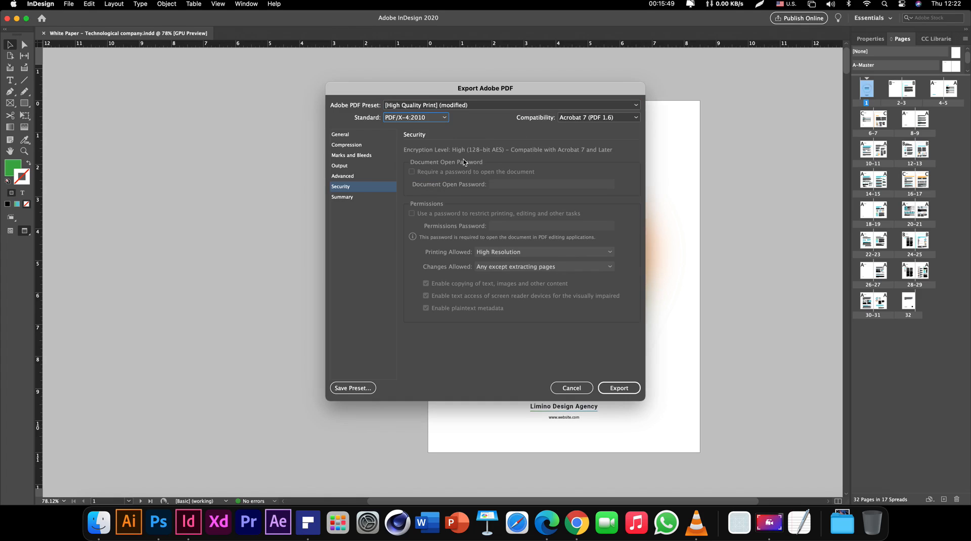
{"action": "left_click", "coordinate": [598, 118]}
{"action": "left_click", "coordinate": [580, 167]}
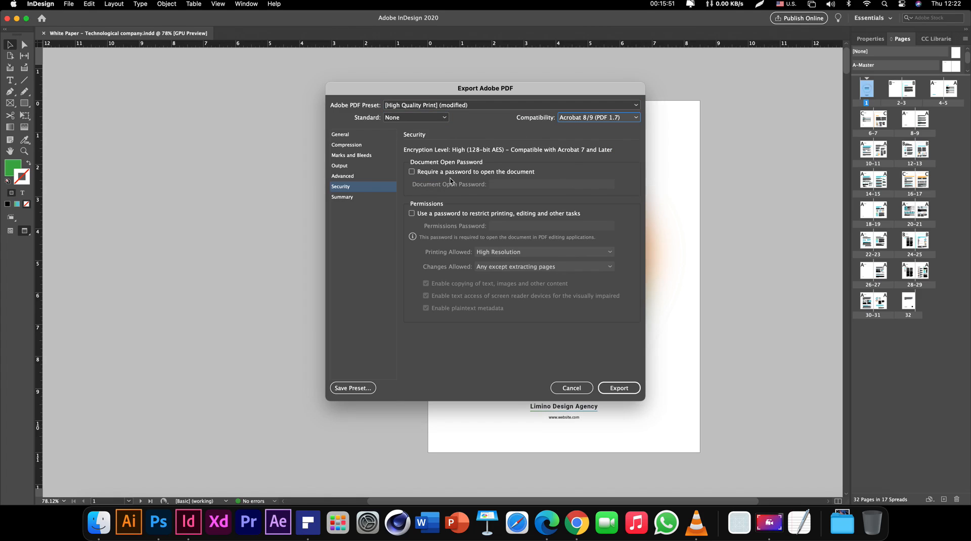
Re-enable the open password, confirm it, and export the password-protected PDF
{"action": "left_click", "coordinate": [411, 172]}
{"action": "left_click", "coordinate": [523, 185]}
{"action": "type", "text": "*******"}
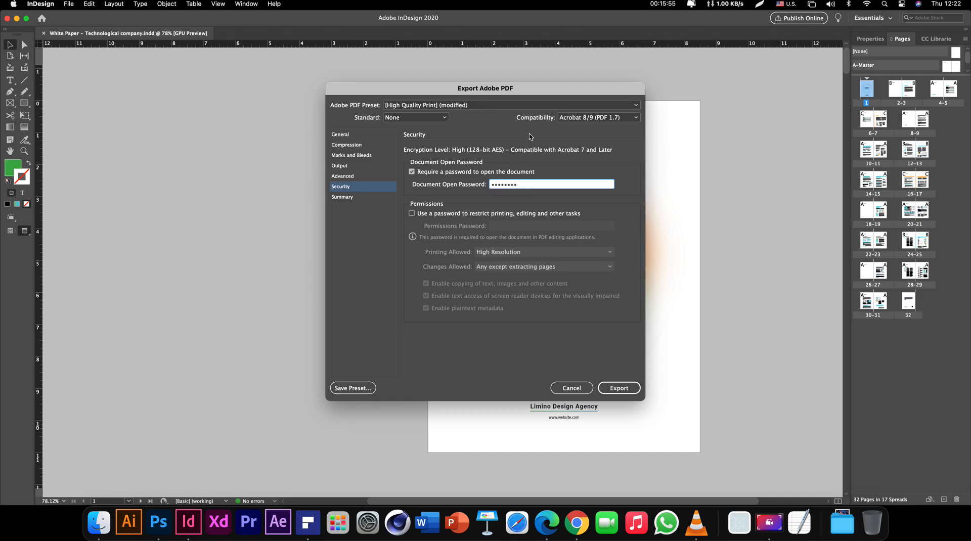
{"action": "left_click", "coordinate": [370, 137]}
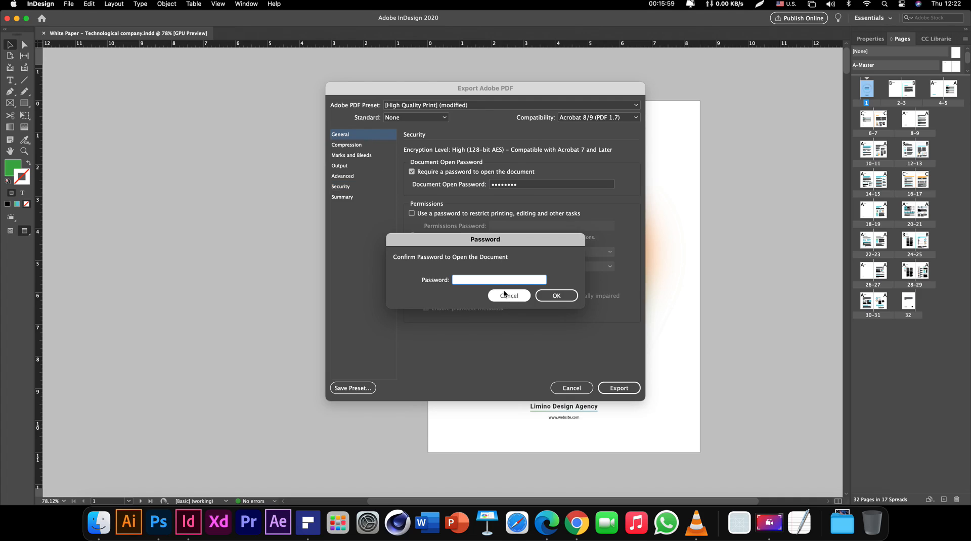
{"action": "type", "text": "********"}
{"action": "left_click", "coordinate": [556, 295]}
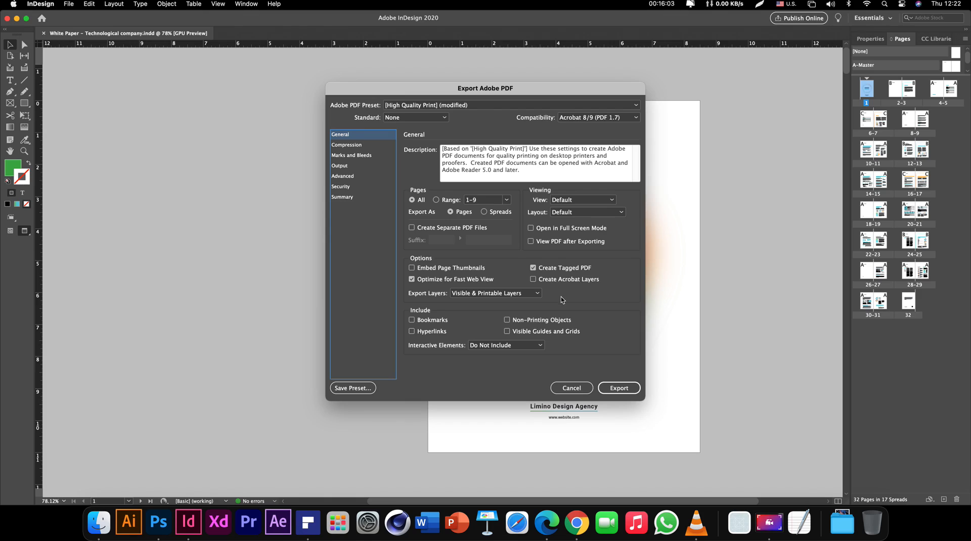
{"action": "left_click", "coordinate": [620, 388]}
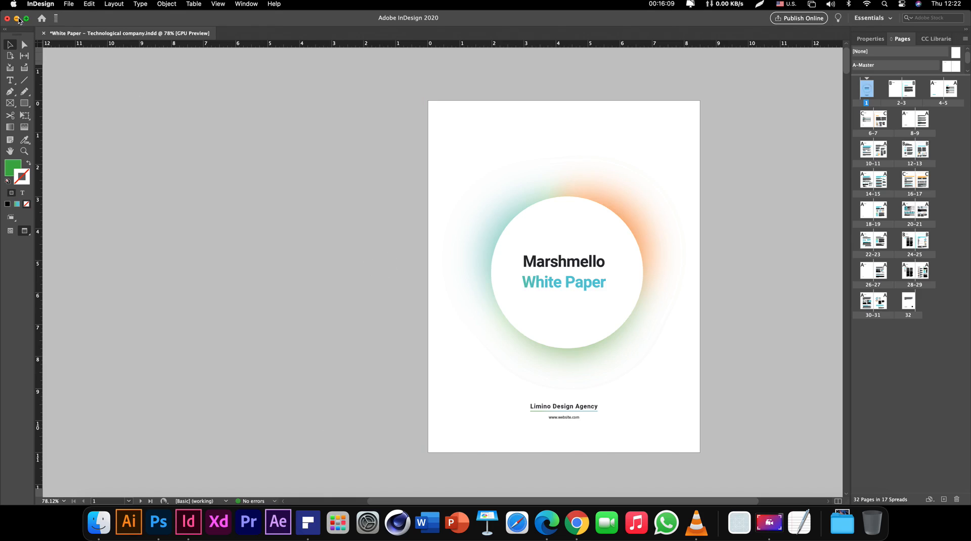
In Finder, go to Courses > InDesign Pro - Bootcamp > 01 InDesign CC Basics > 07 Package > PDF and select the PDF
{"action": "left_click", "coordinate": [99, 522]}
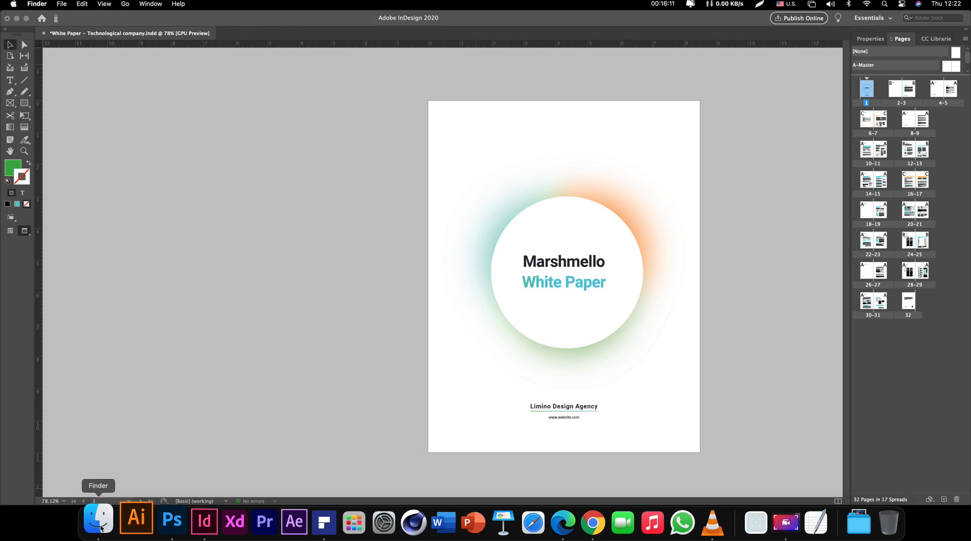
{"action": "left_click", "coordinate": [302, 187]}
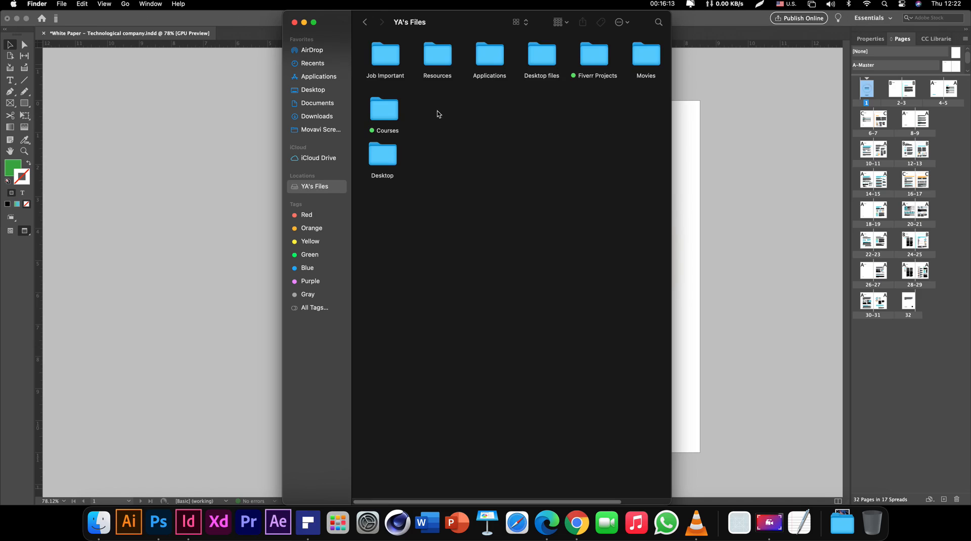
{"action": "left_click", "coordinate": [391, 112]}
{"action": "double_click", "coordinate": [391, 111]}
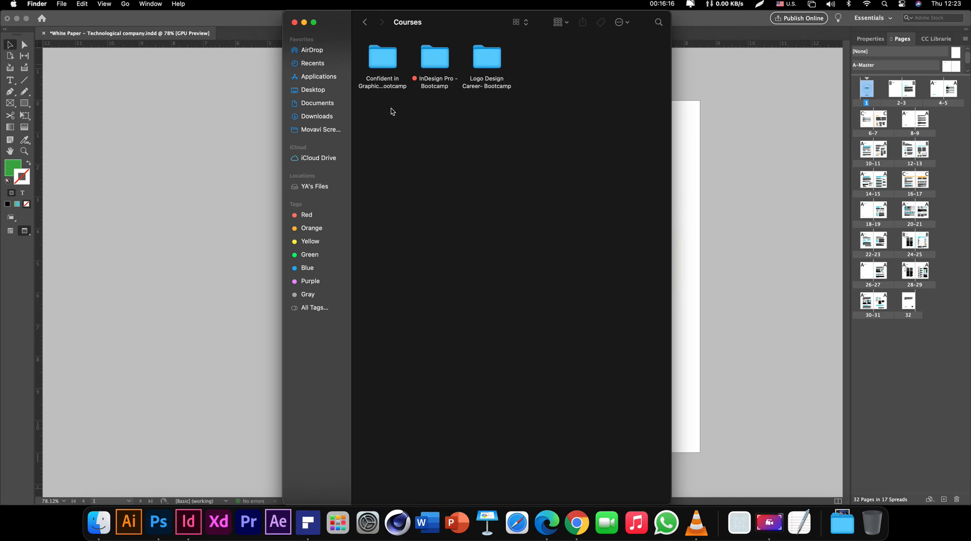
{"action": "left_click", "coordinate": [435, 65]}
{"action": "double_click", "coordinate": [434, 64]}
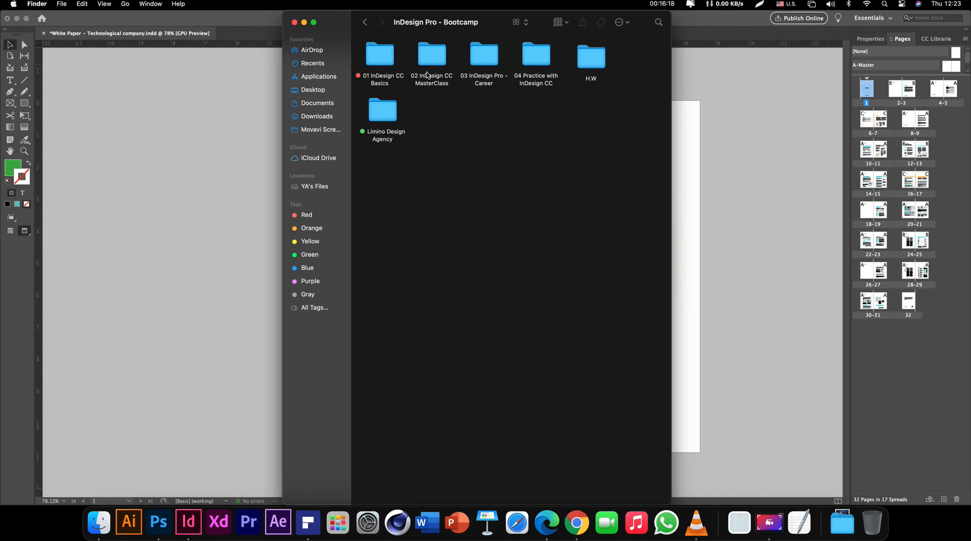
{"action": "double_click", "coordinate": [372, 62]}
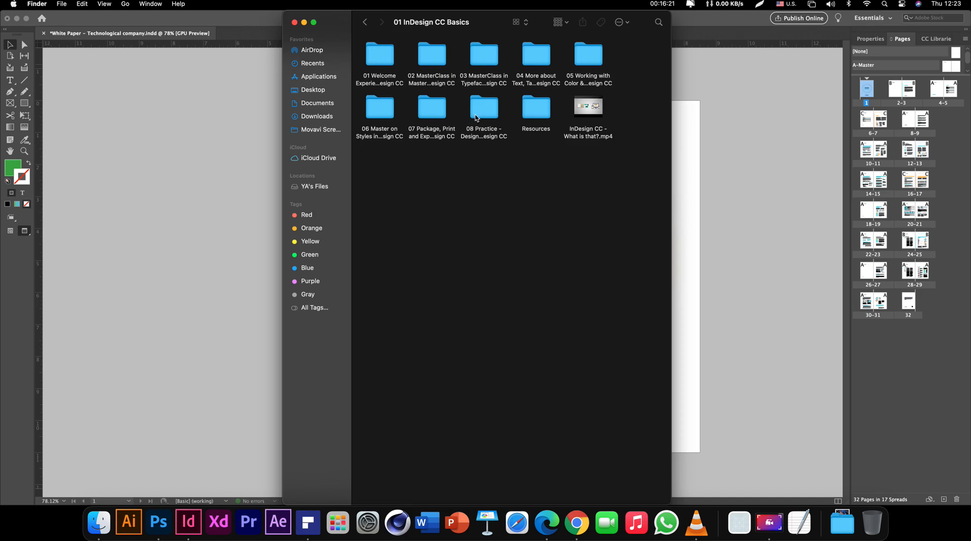
{"action": "double_click", "coordinate": [433, 112]}
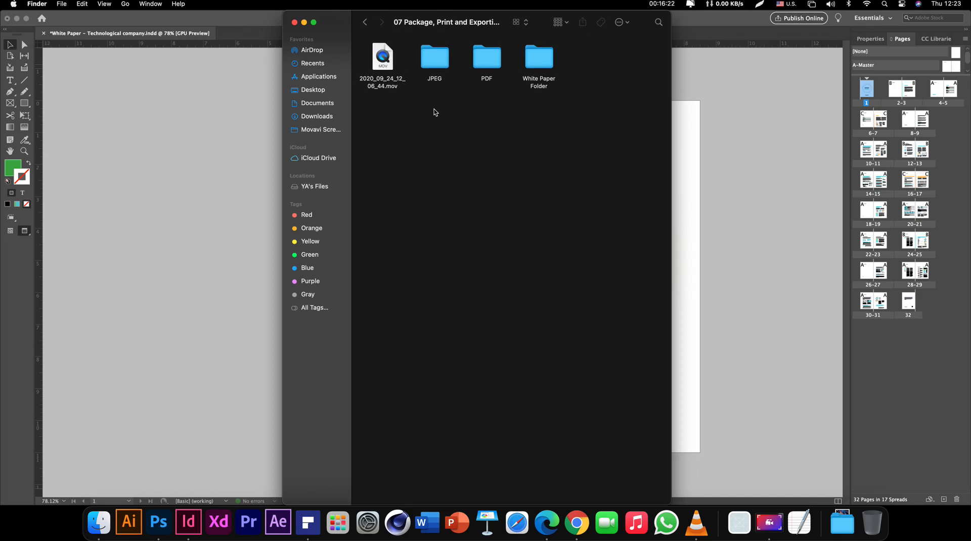
{"action": "double_click", "coordinate": [491, 65]}
{"action": "left_click", "coordinate": [388, 65]}
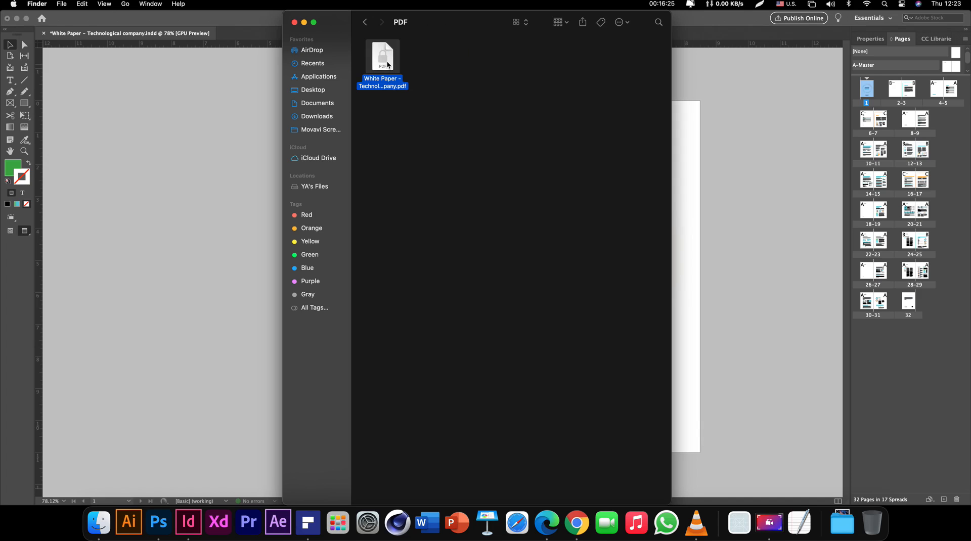
Quick Look the PDF, unlock it with its password, and browse page 2, Disclaimer and Welcome
{"action": "key", "text": "space"}
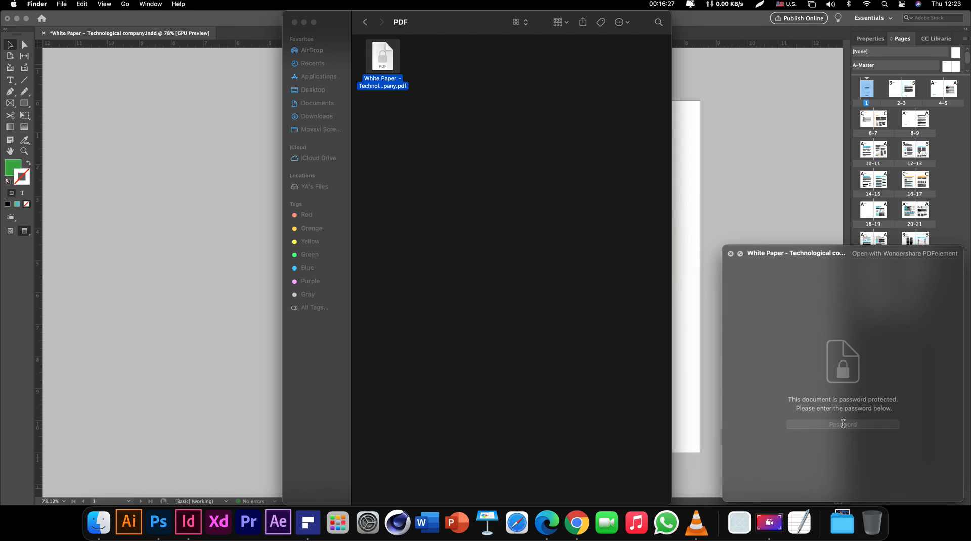
{"action": "left_click", "coordinate": [842, 424]}
{"action": "type", "text": "12345678"}
{"action": "key", "text": "Return"}
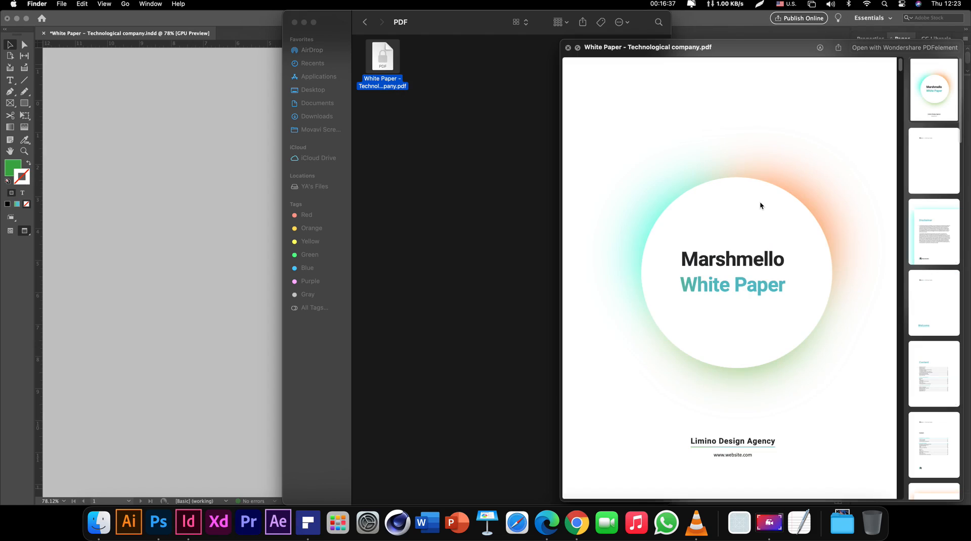
{"action": "left_click", "coordinate": [927, 165]}
{"action": "left_click", "coordinate": [932, 232]}
{"action": "left_click", "coordinate": [933, 309]}
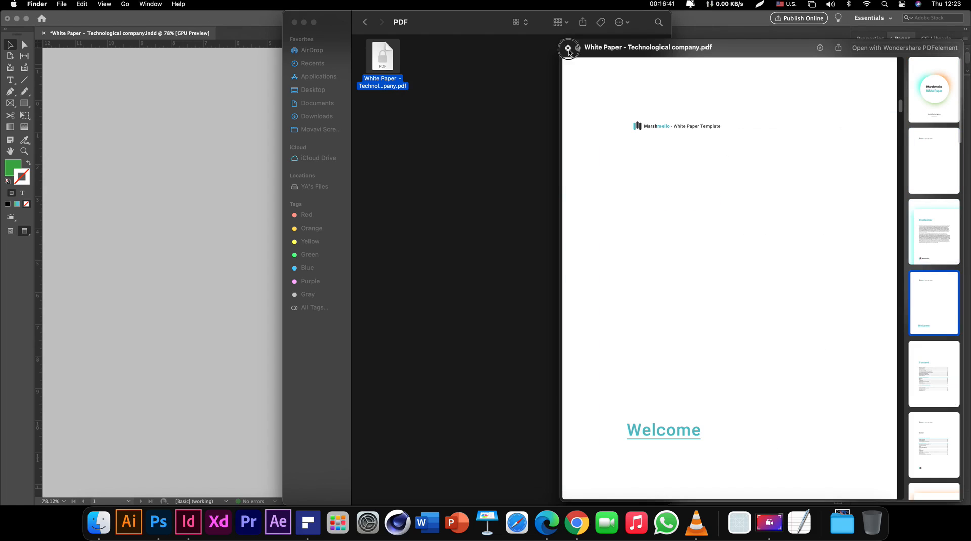
{"action": "key", "text": "space"}
Toggle the PDF file's selection, then close the PDF folder window
{"action": "left_click", "coordinate": [438, 97]}
{"action": "left_click_drag", "start_coordinate": [418, 120], "coordinate": [378, 50]}
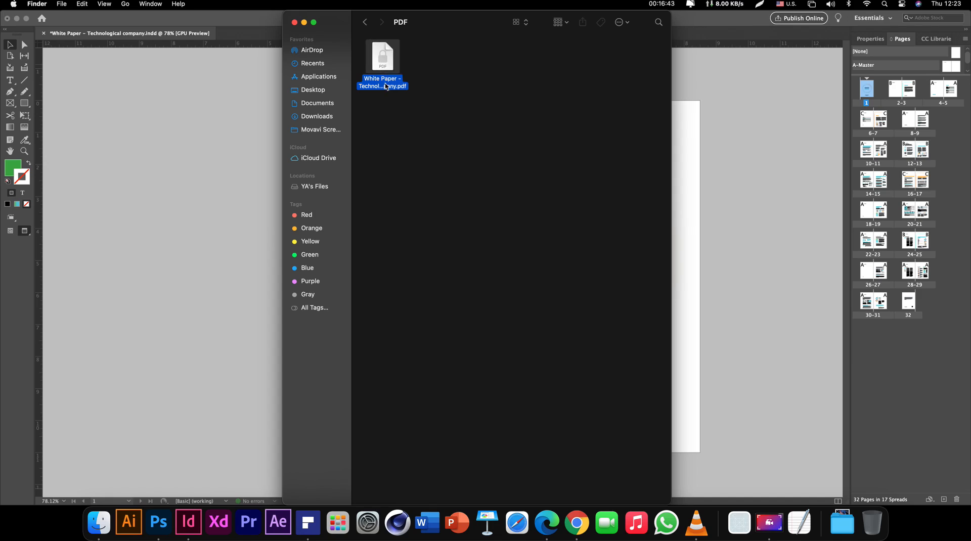
{"action": "left_click", "coordinate": [423, 124]}
{"action": "left_click_drag", "start_coordinate": [430, 131], "coordinate": [372, 58]}
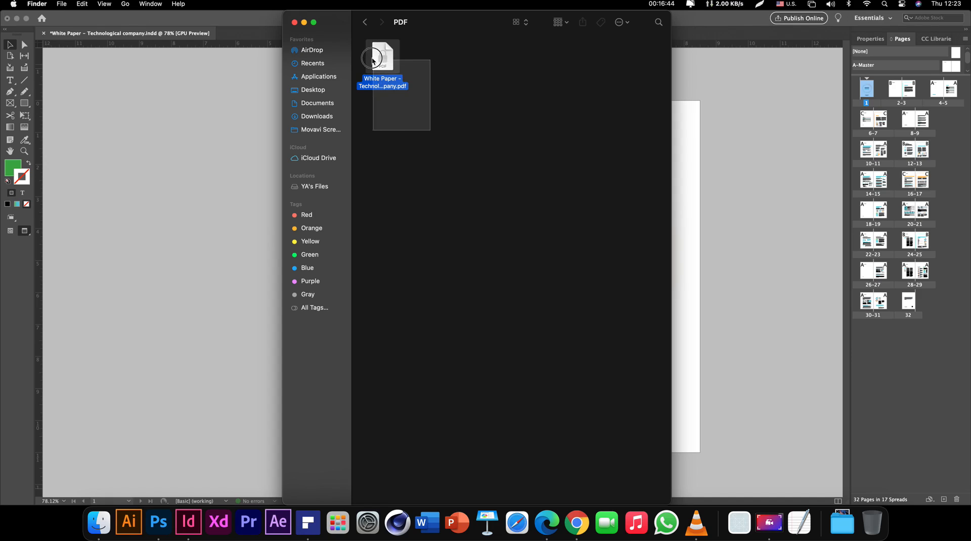
{"action": "left_click", "coordinate": [394, 132]}
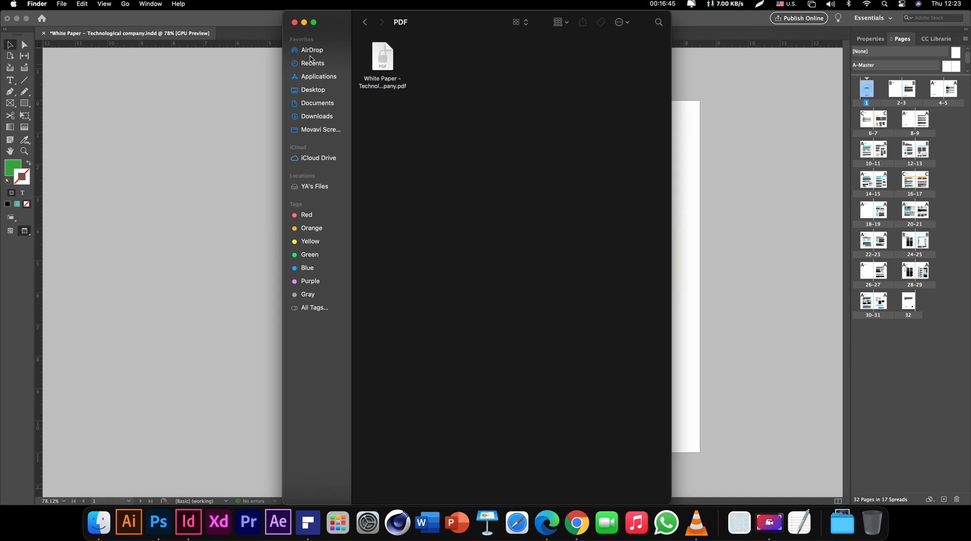
{"action": "left_click", "coordinate": [294, 23]}
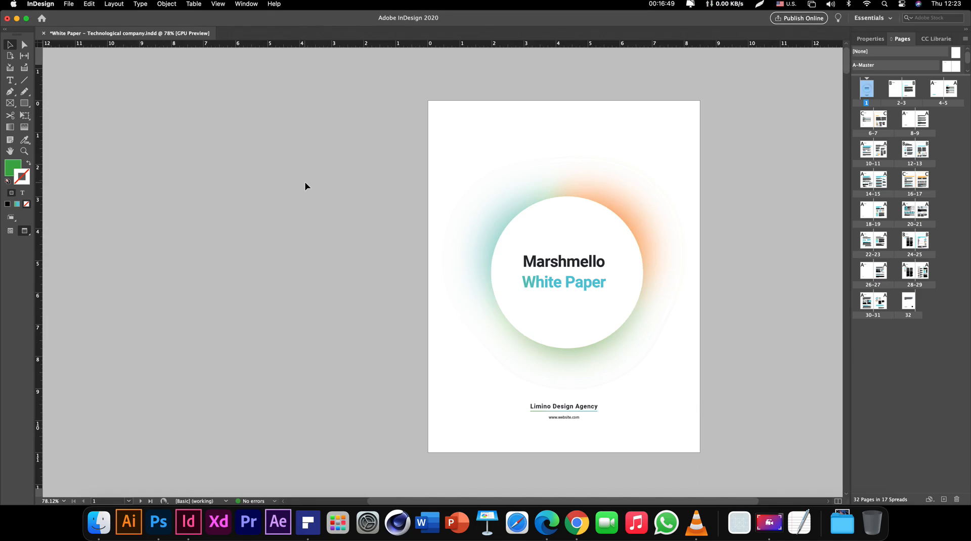